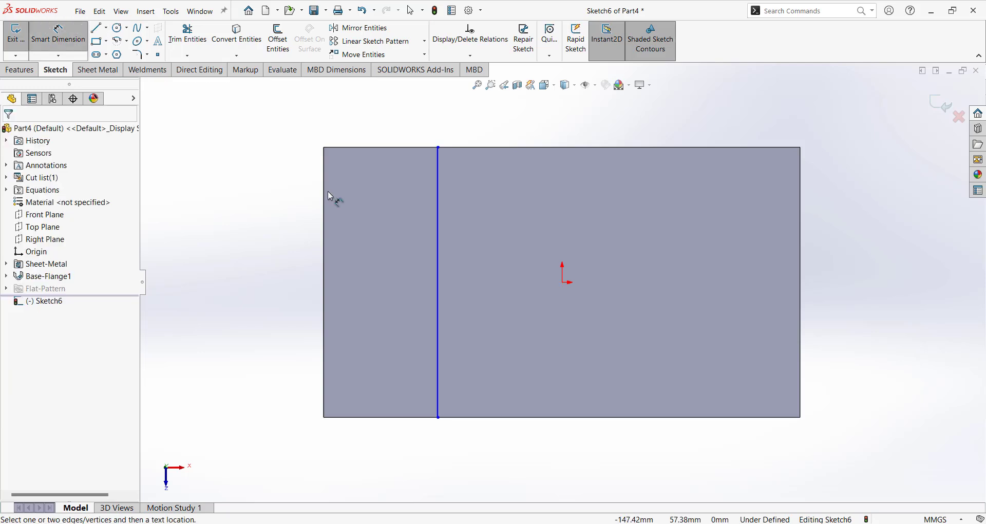
Dimension the bend line 70 mm from the sheet's left edge, then orbit to view the tilted sheet.
left_click(325, 195)
left_click(441, 234)
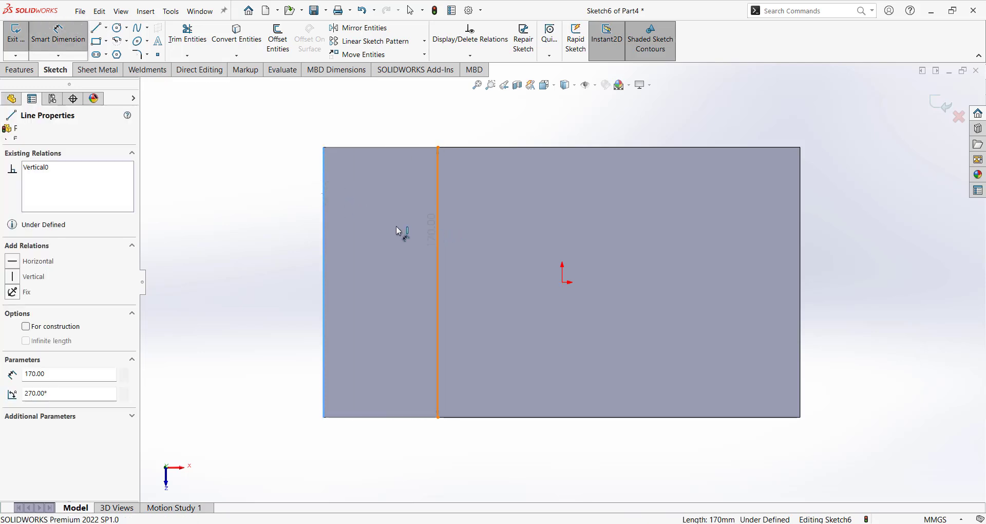
left_click(401, 244)
type("70")
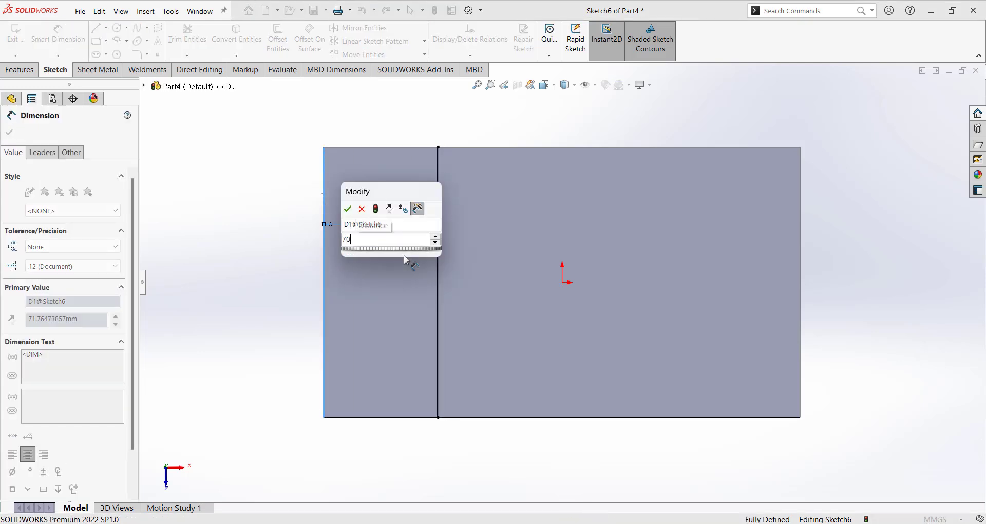
key("Return")
mouse_move(211, 220)
middle_mouse_down()
mouse_move(330, 169)
mouse_move(321, 170)
mouse_move(357, 266)
middle_mouse_up()
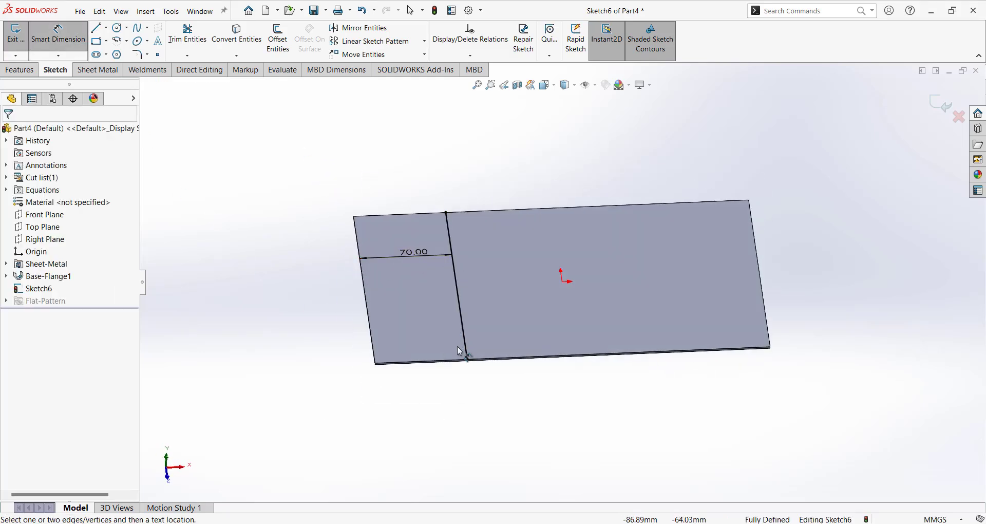
mouse_move(458, 348)
middle_mouse_down()
mouse_move(443, 298)
mouse_move(456, 255)
middle_mouse_up()
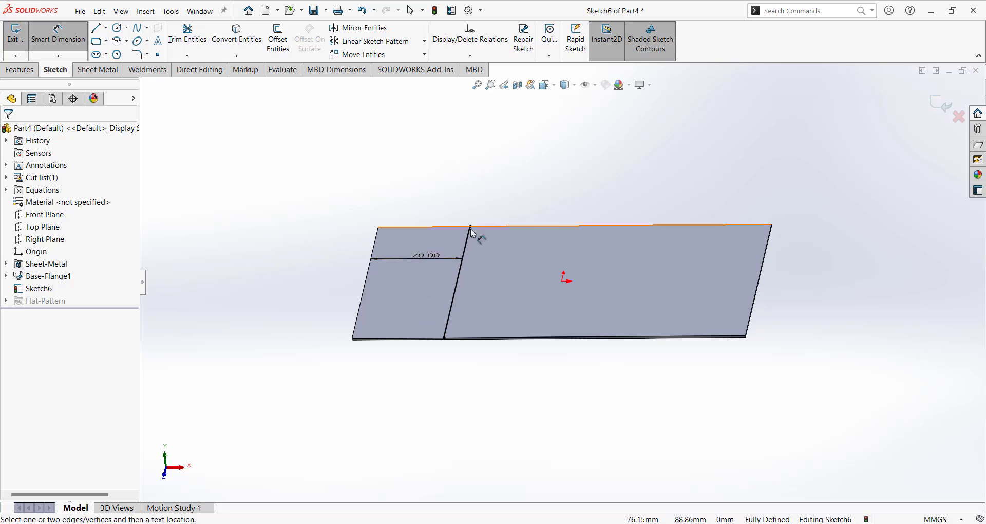
middle_click_drag(537, 192, 544, 204)
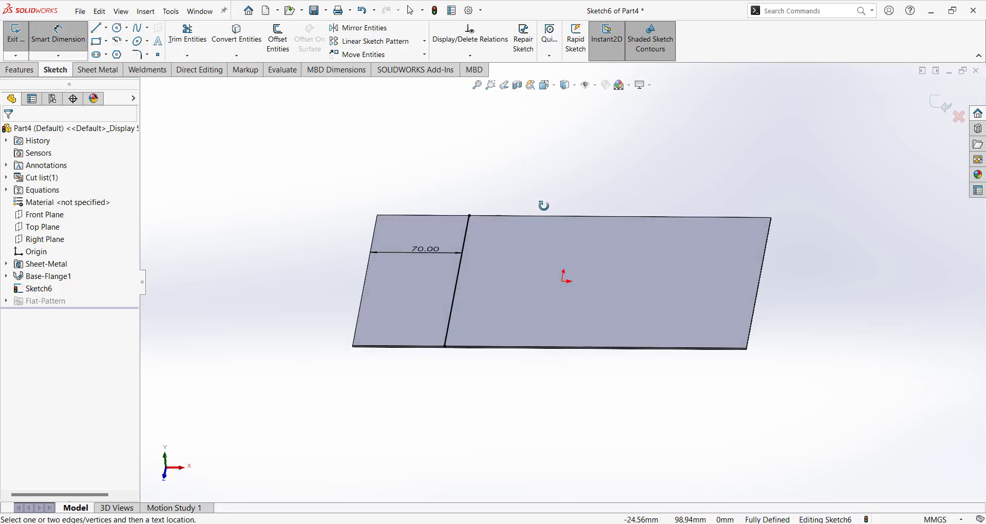
Start a Sketched Bend on Sketch6 with the large sheet face held fixed.
left_click(99, 70)
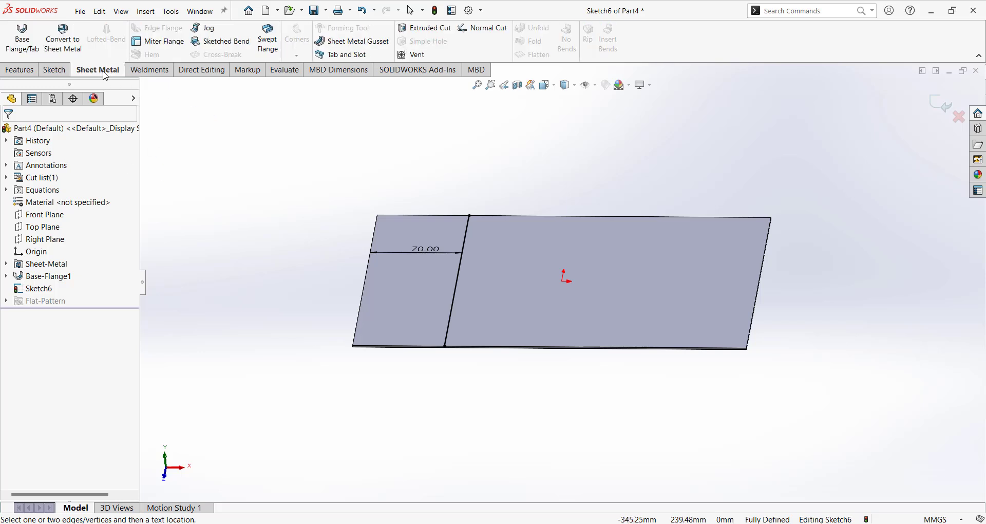
left_click(230, 46)
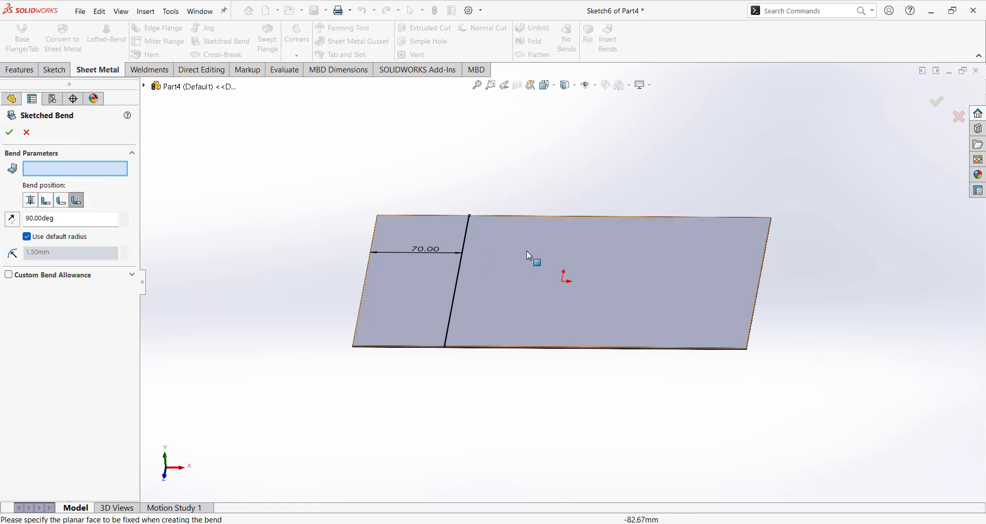
left_click(511, 282)
middle_click_drag(528, 313, 529, 292)
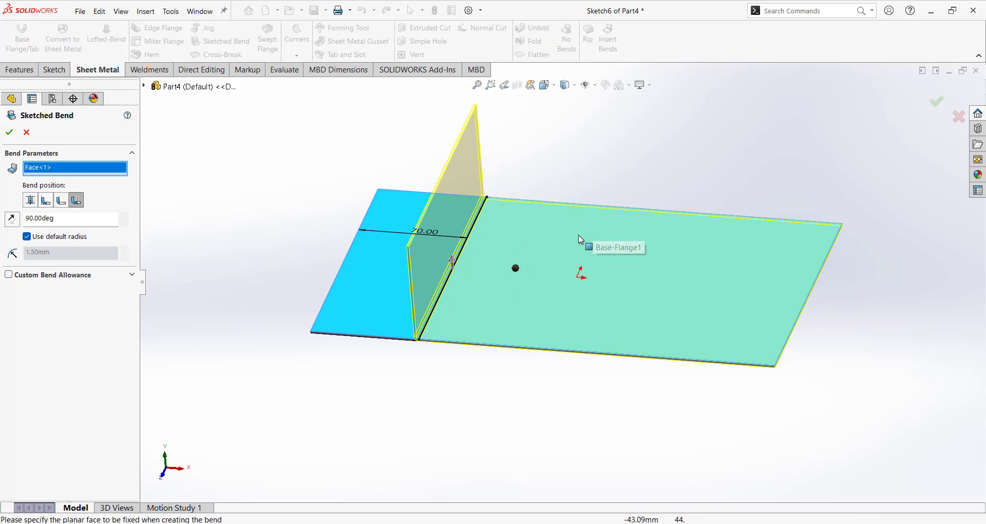
Try the 90° bend in both directions, keep it folding upward, and choose Bend Centerline.
left_click(69, 220)
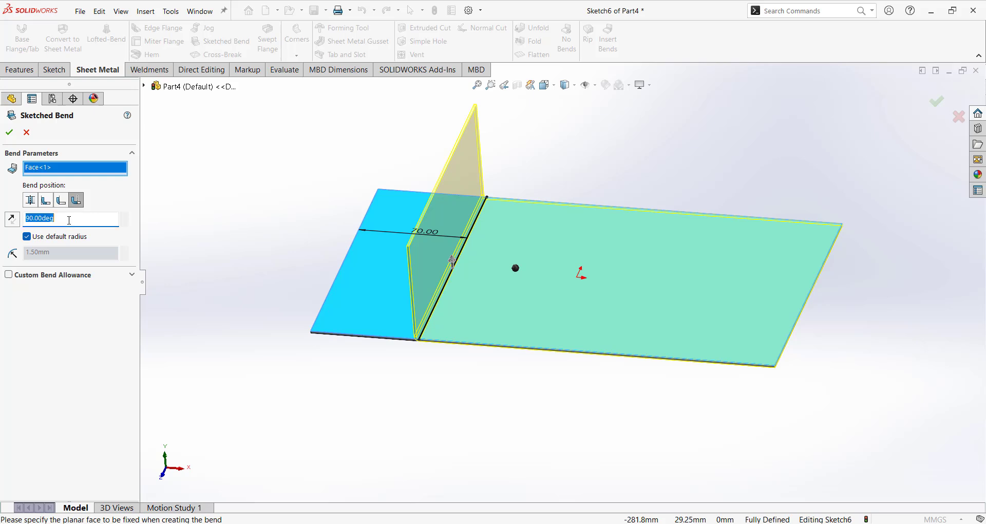
middle_click_drag(306, 154, 394, 179)
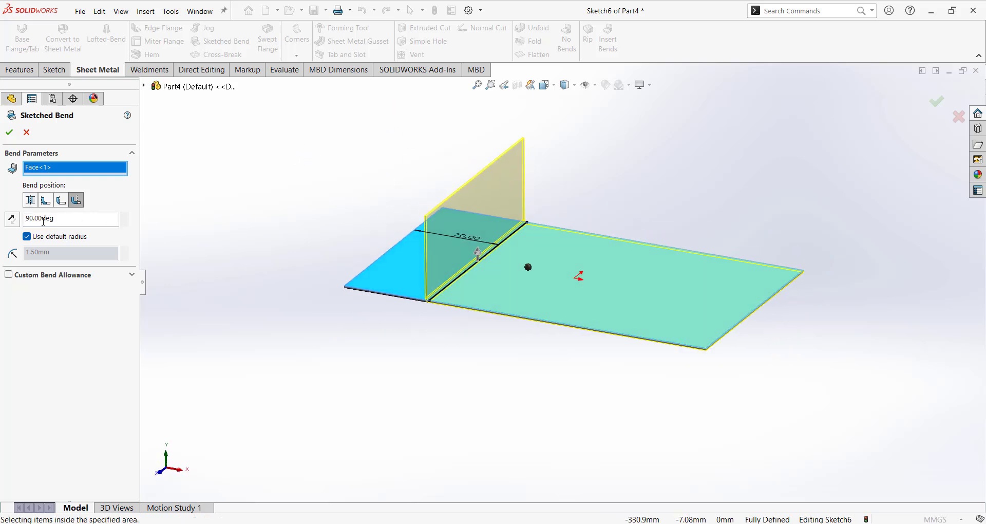
left_click(13, 220)
left_click(12, 220)
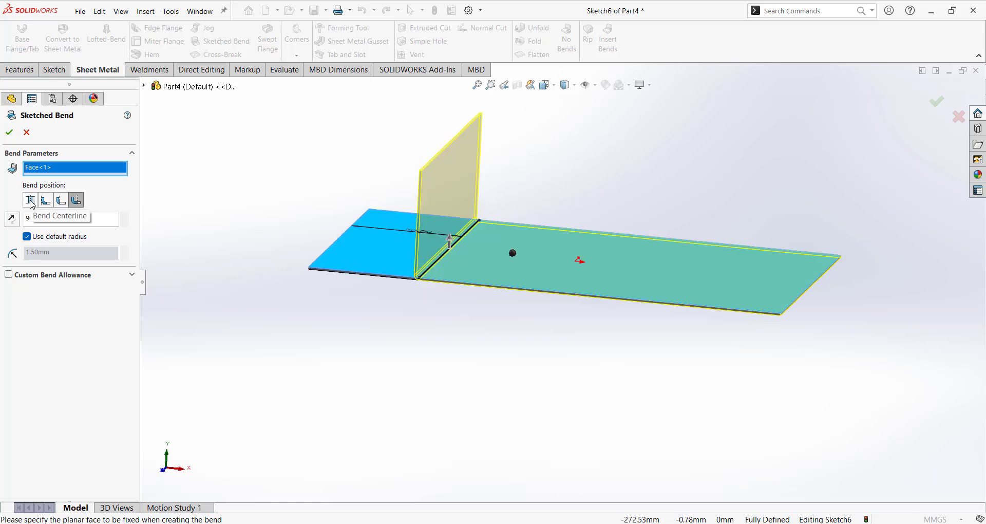
left_click(31, 200)
scroll(450, 277, "down", 5)
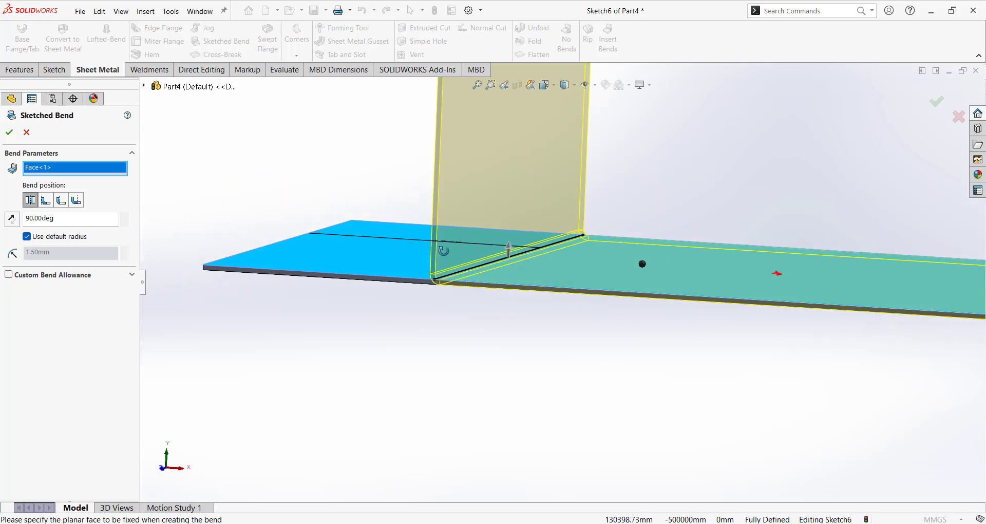
middle_click_drag(444, 250, 456, 259)
scroll(457, 260, "up", 3)
middle_click_drag(707, 194, 671, 226)
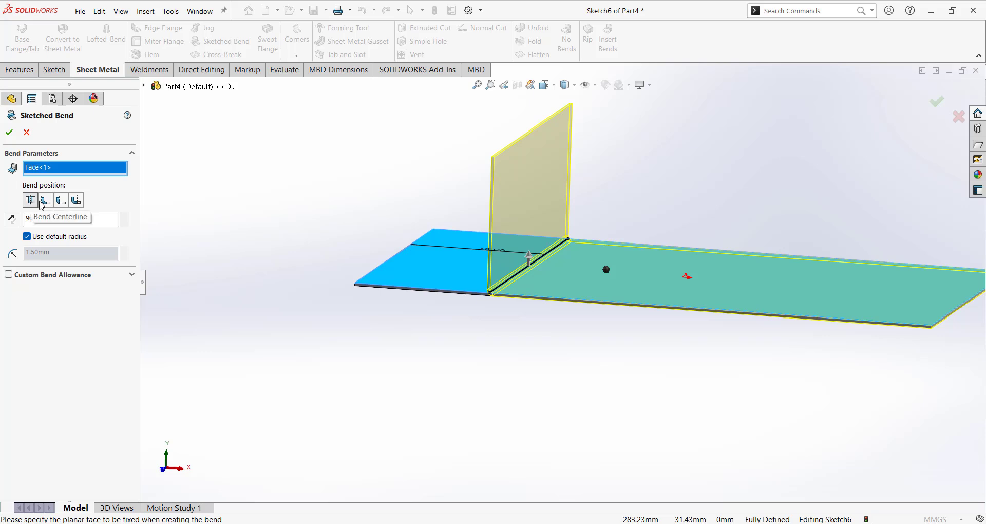
scroll(506, 292, "down", 5)
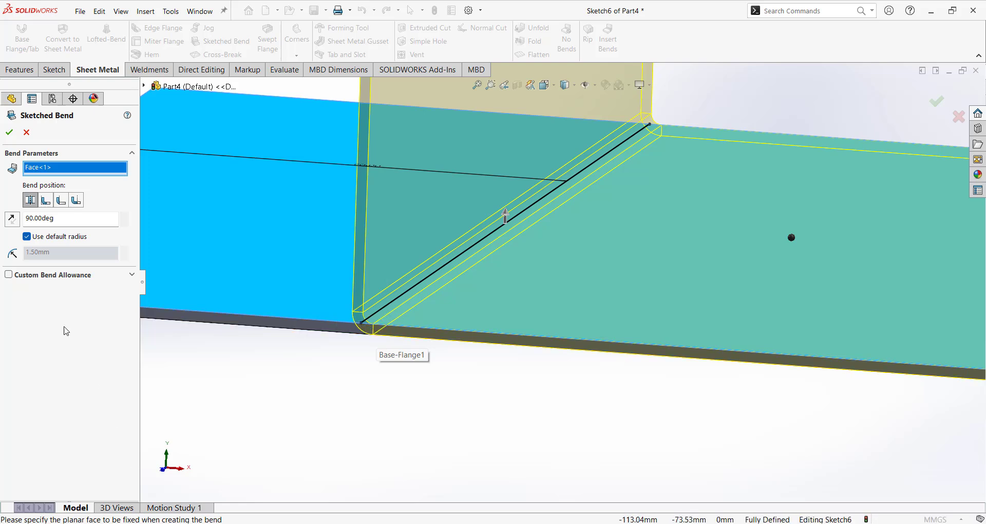
Compare the Material Inside, Material Outside and Bend Outside positions, then return to Bend Centerline.
left_click(46, 200)
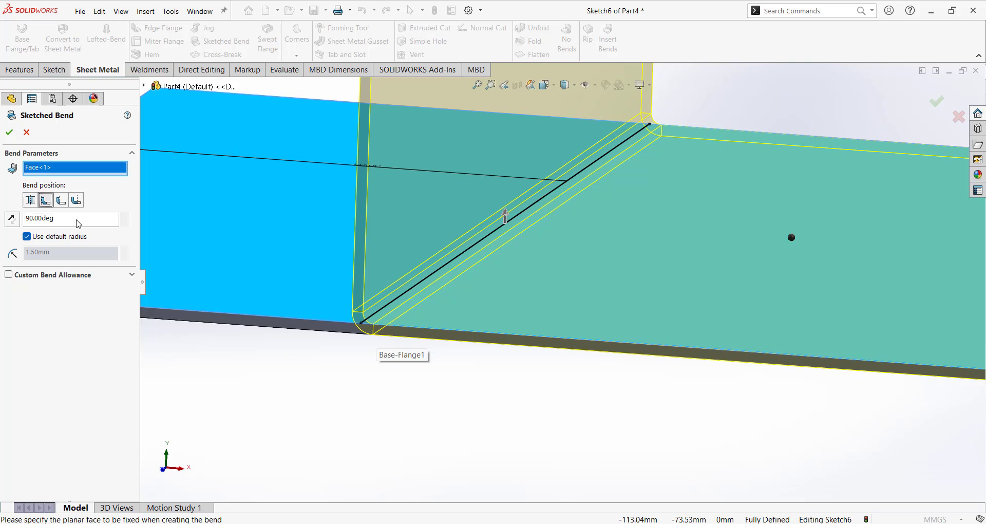
middle_click_drag(493, 343, 447, 315)
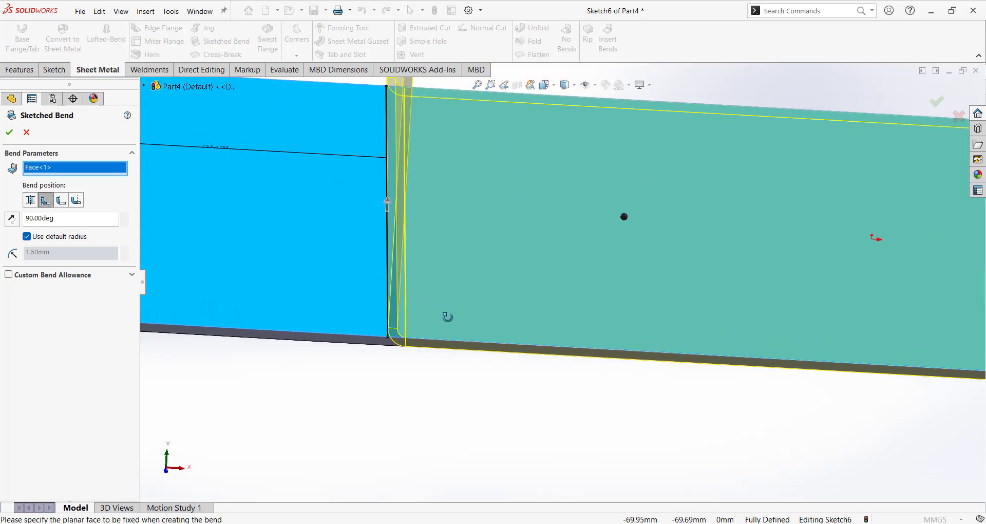
scroll(390, 334, "down", 3)
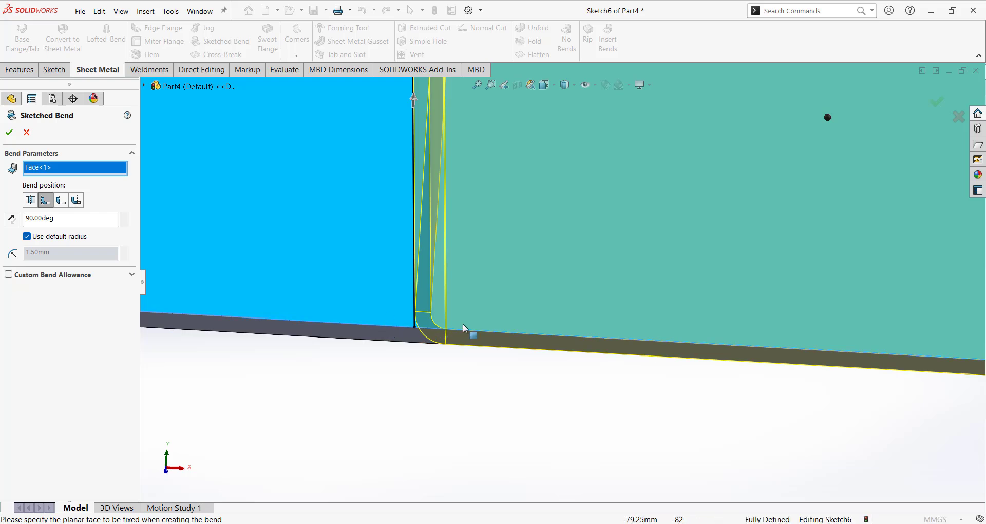
left_click(61, 200)
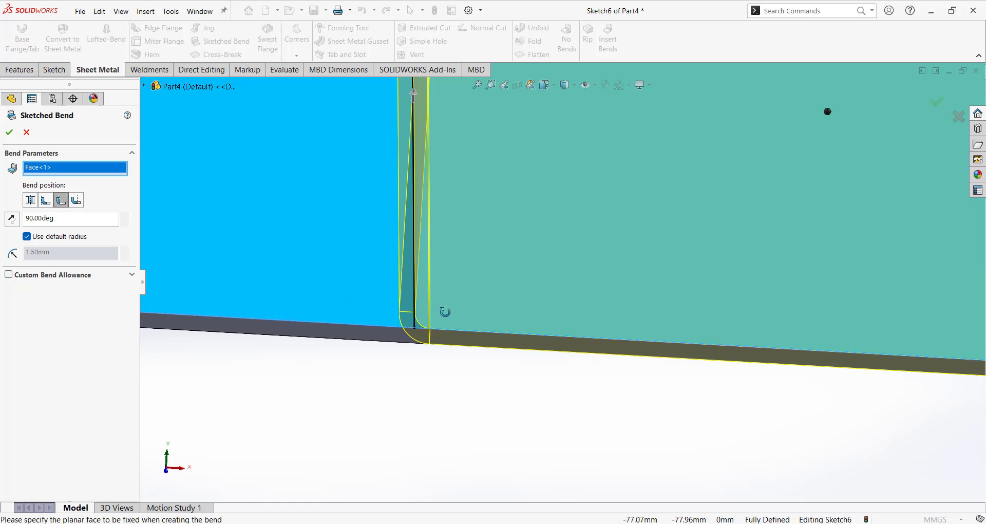
middle_click_drag(445, 311, 443, 334)
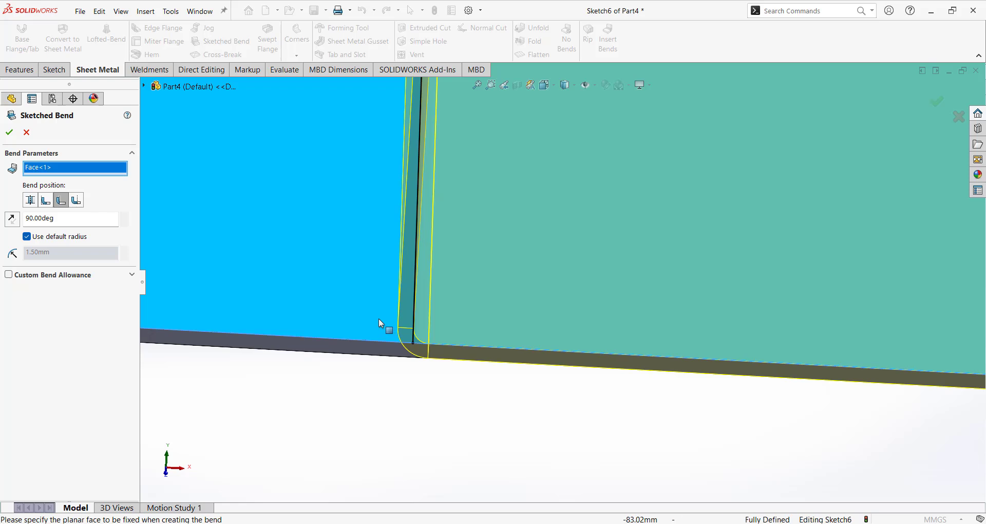
left_click(76, 200)
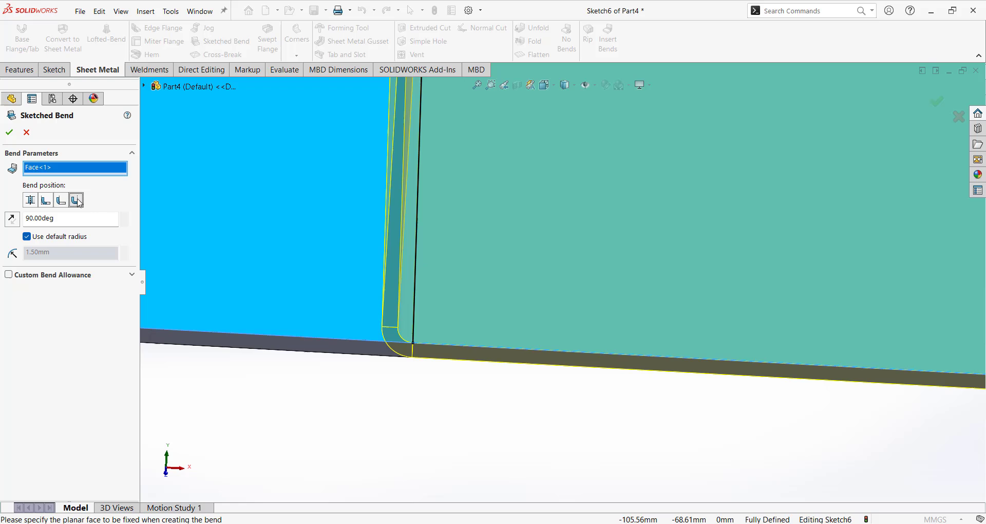
left_click(45, 204)
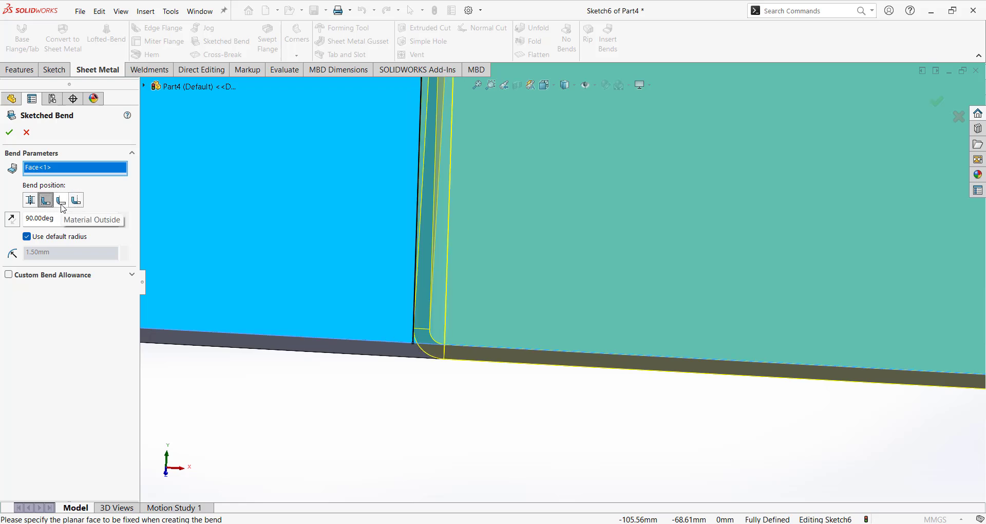
left_click(61, 202)
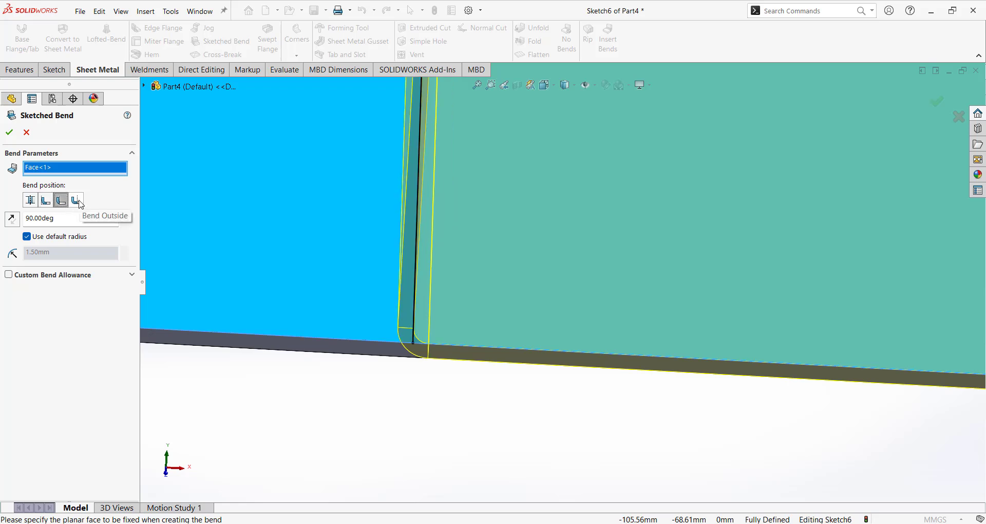
left_click(80, 204)
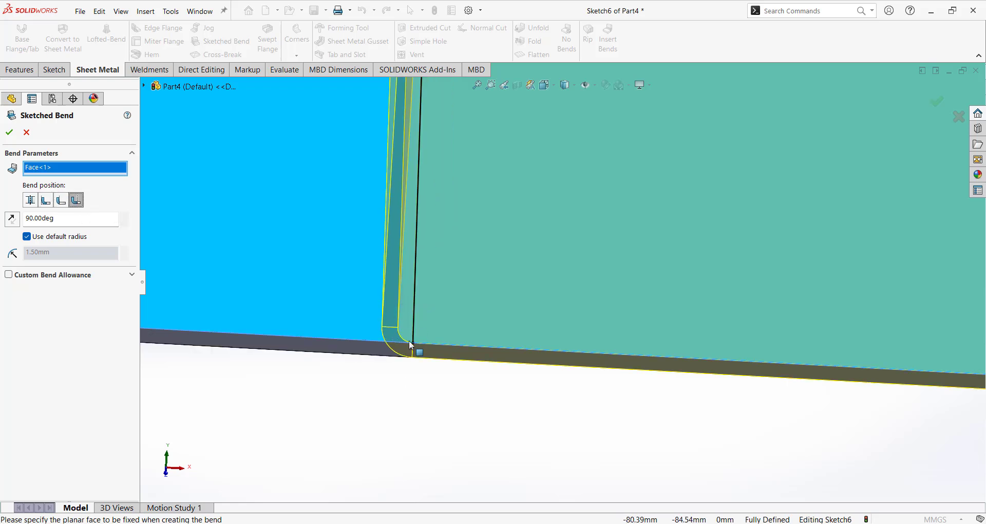
left_click(31, 202)
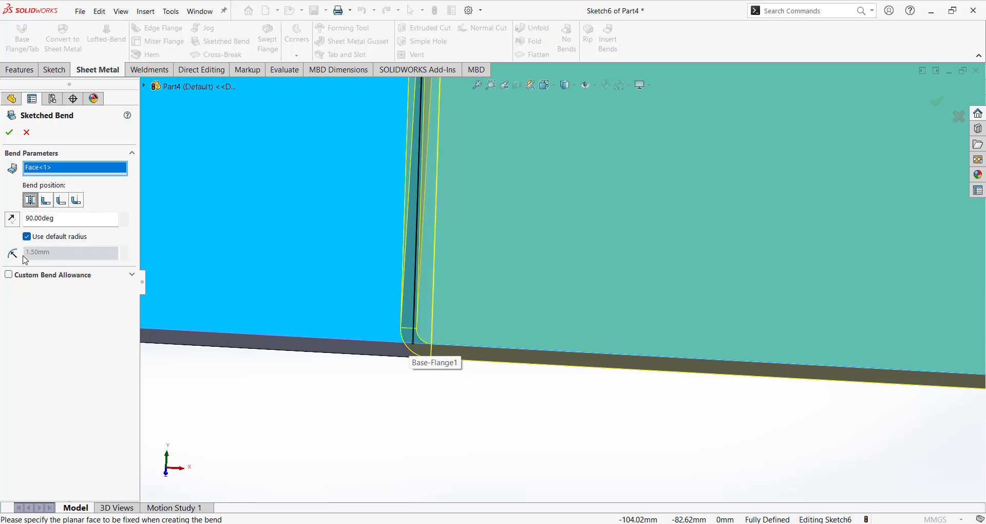
Turn Use default radius off and back on, keeping the 1.50 mm bend radius.
left_click(42, 241)
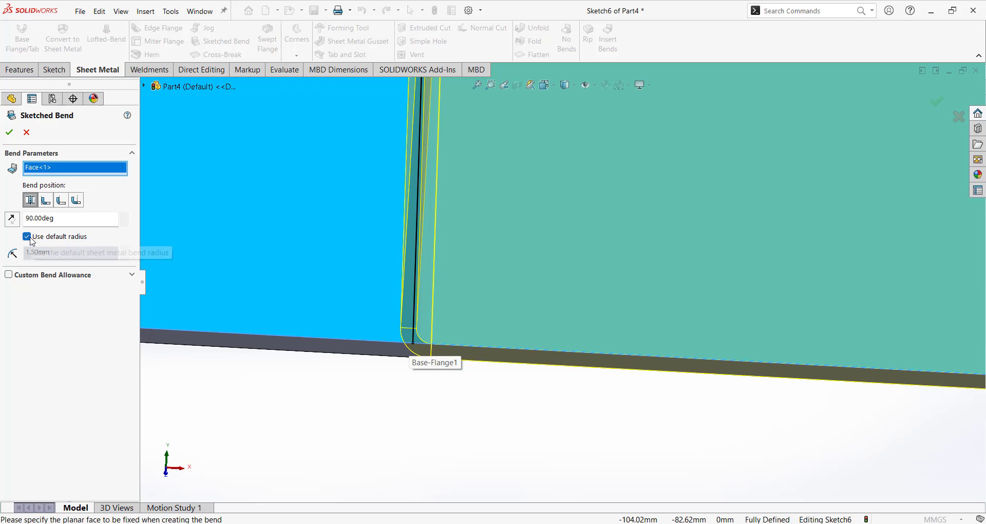
left_click(50, 253)
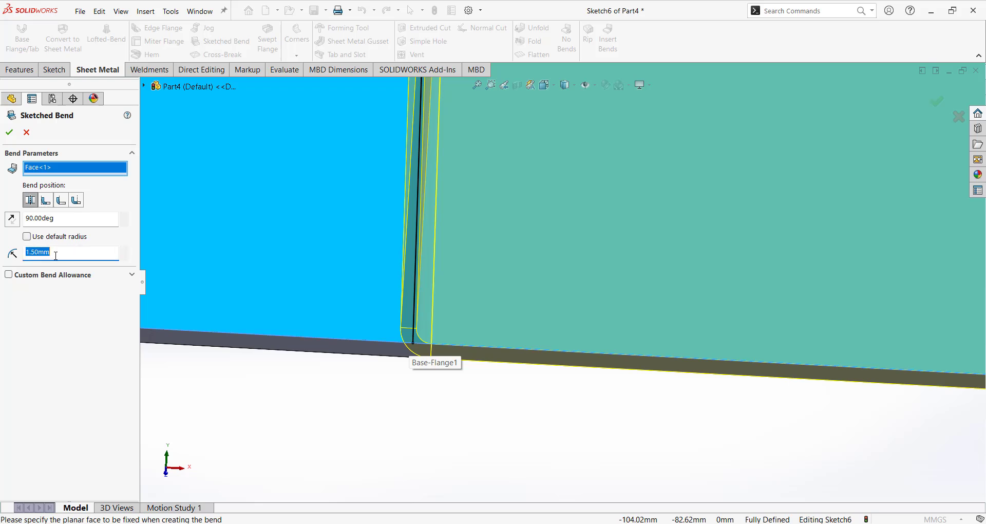
left_click(26, 237)
Apply the sketched bend and start a new sketch on the flange's top face.
left_click(10, 132)
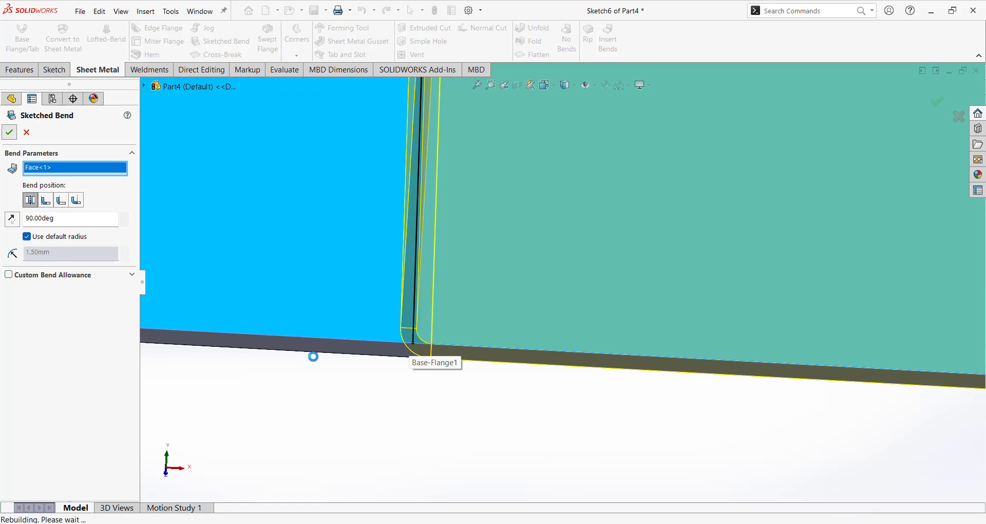
scroll(776, 263, "down", 3)
mouse_move(775, 262)
middle_mouse_down()
mouse_move(752, 216)
mouse_move(751, 314)
middle_mouse_up()
left_click(751, 324)
left_click(797, 295)
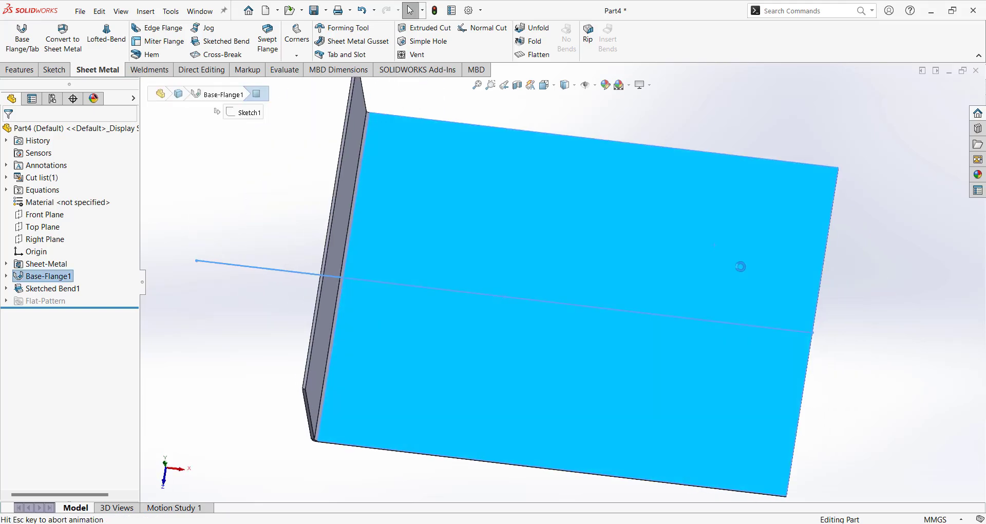
Draw a diagonal line and drag both of its endpoints inside the flat face.
left_click(594, 182)
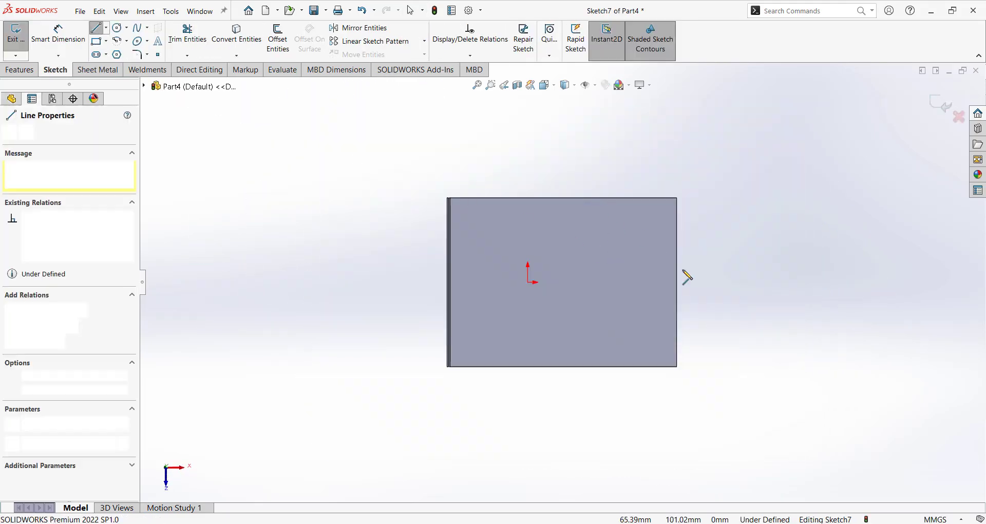
left_click(700, 289)
key("Escape")
scroll(628, 203, "down", 3)
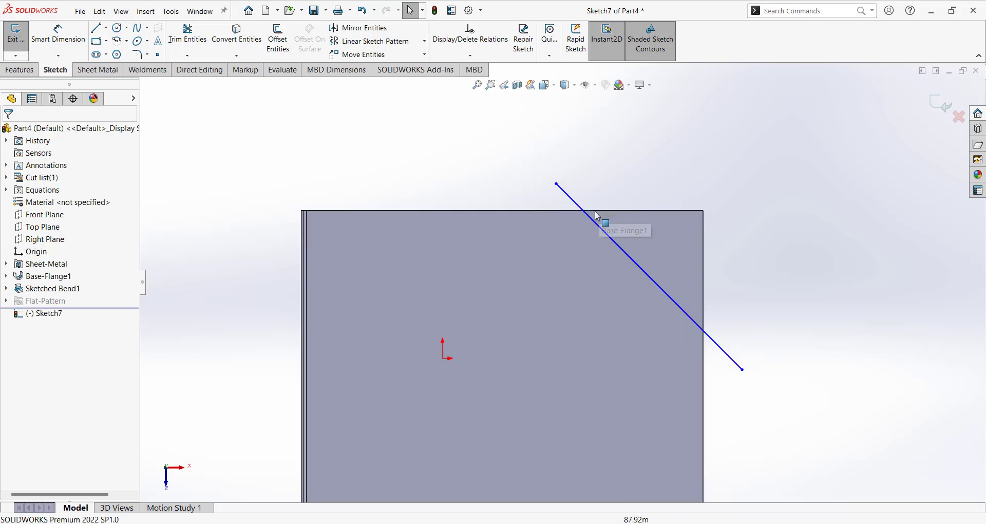
left_click_drag(557, 183, 589, 231)
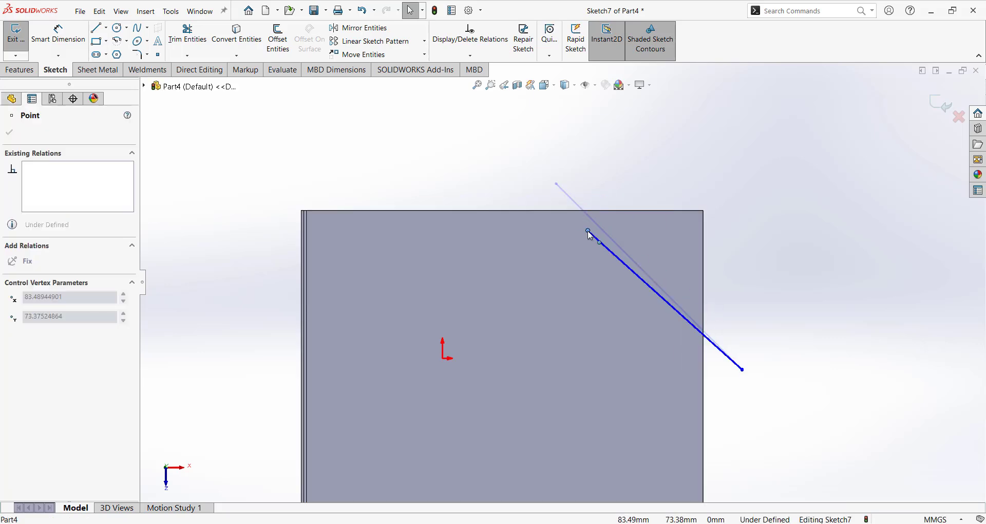
left_click_drag(745, 373, 692, 345)
key("Escape")
left_click(102, 72)
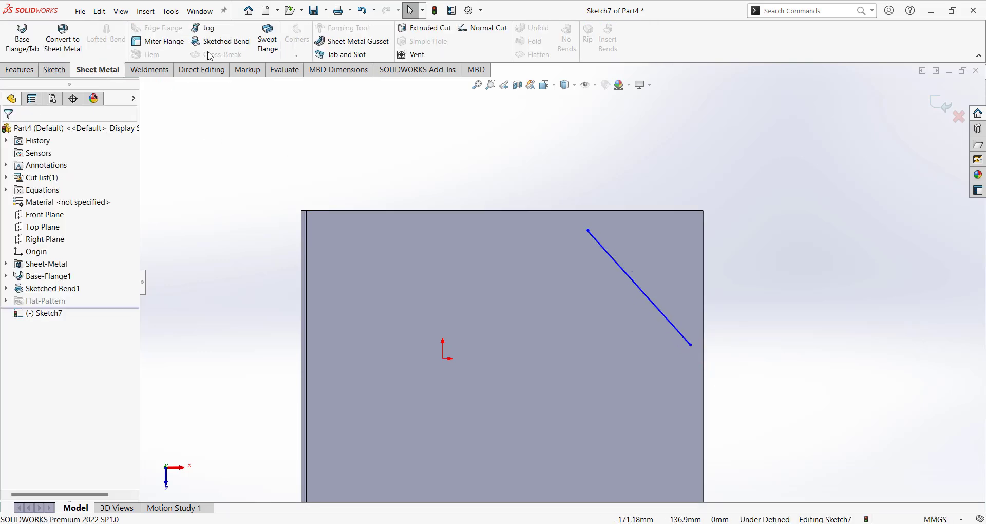
Start a second Sketched Bend along the diagonal line with the flat face held fixed.
left_click(222, 43)
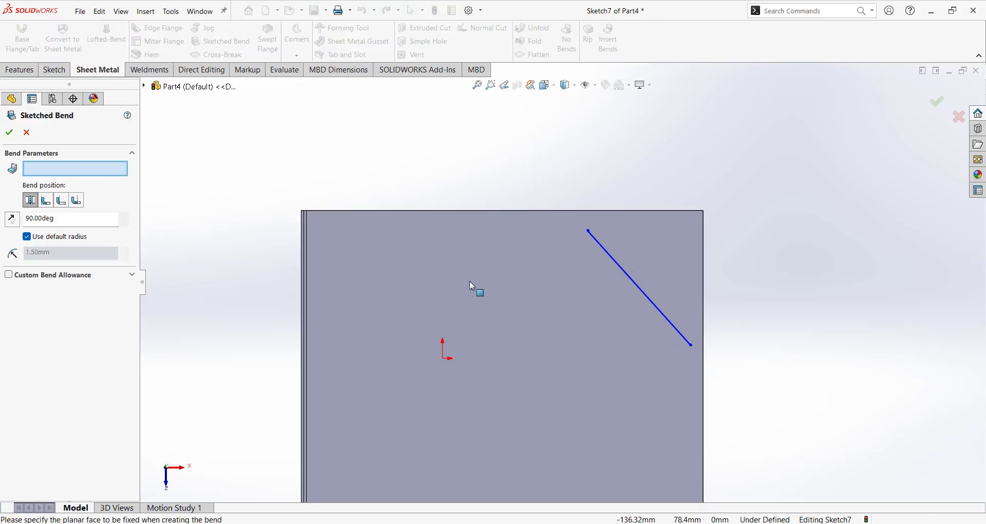
middle_click_drag(617, 313, 592, 260)
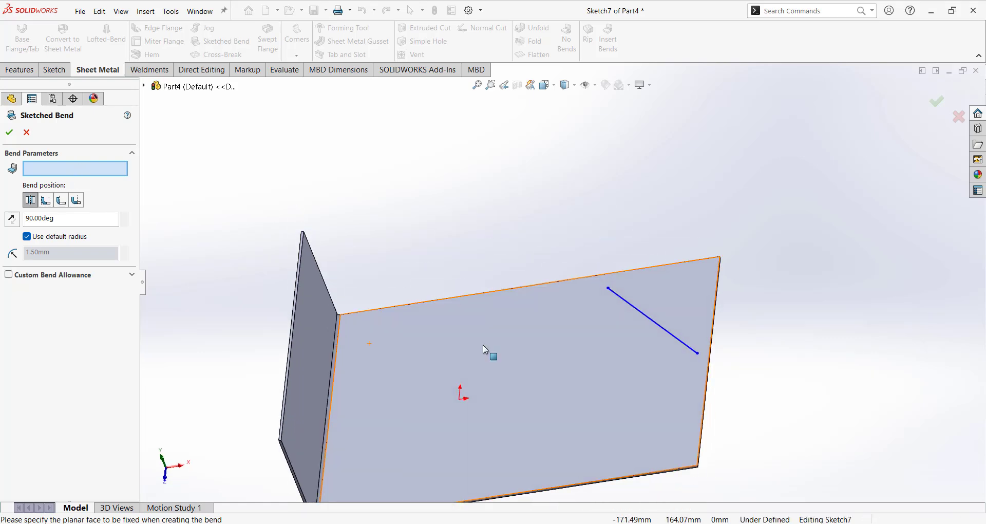
left_click(594, 354)
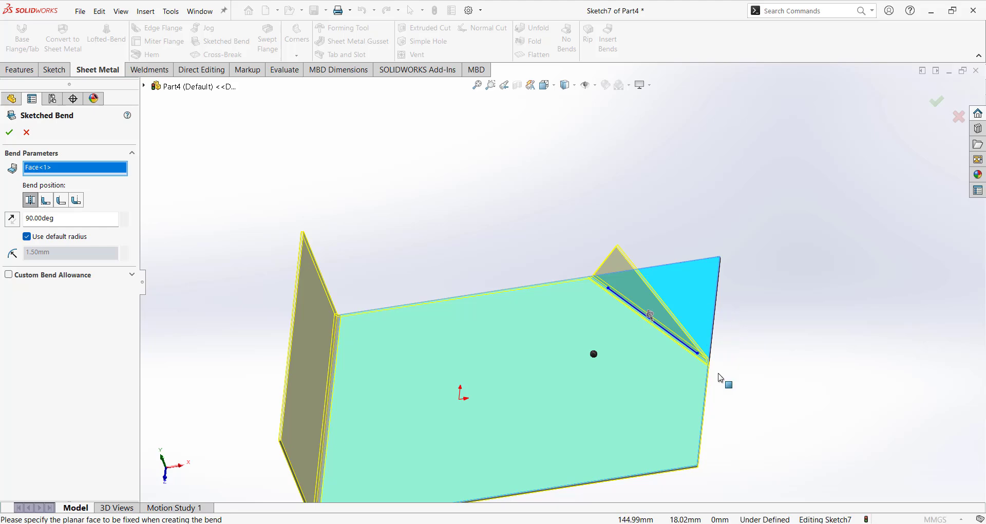
mouse_move(725, 379)
middle_mouse_down()
mouse_move(719, 295)
mouse_move(701, 333)
mouse_move(752, 362)
mouse_move(714, 348)
mouse_move(704, 329)
middle_mouse_up()
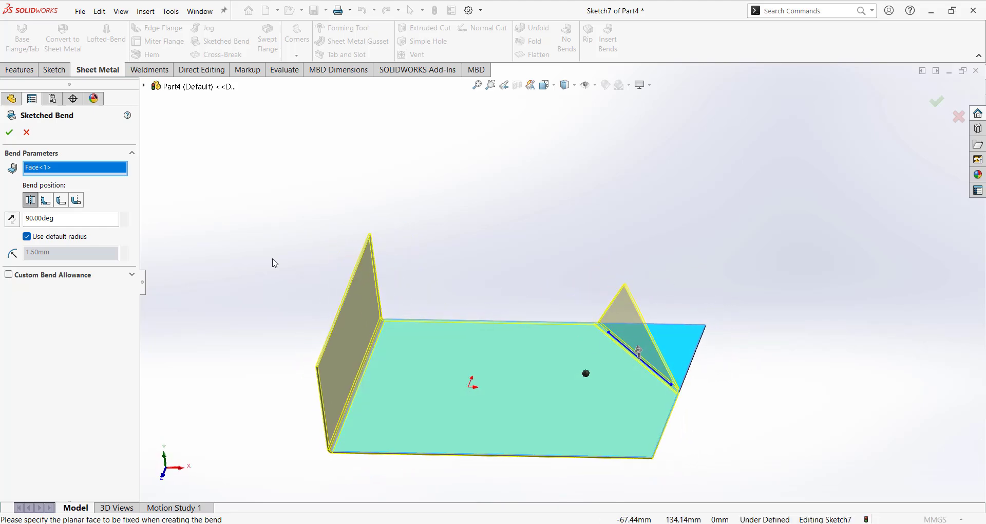
Set the bend to fold the corner upward and apply it as Sketched Bend2.
left_click(18, 224)
left_click(12, 219)
middle_click_drag(507, 247, 404, 280)
left_click(12, 219)
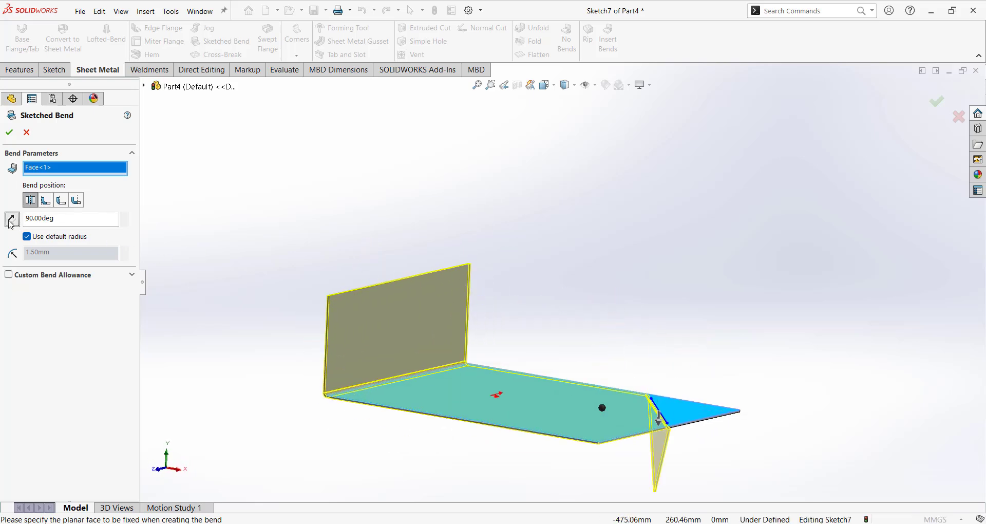
left_click(12, 219)
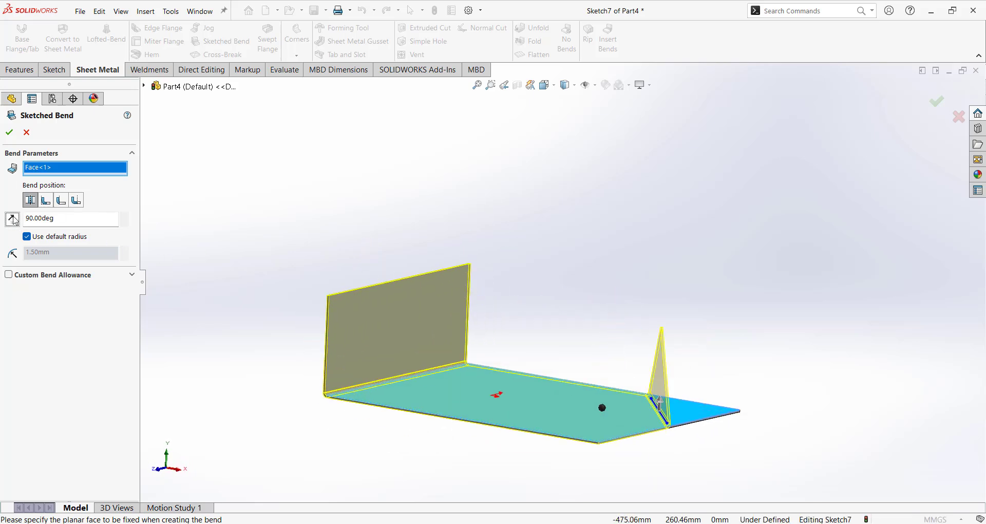
left_click(10, 134)
mouse_move(493, 260)
middle_mouse_down()
mouse_move(683, 313)
mouse_move(697, 408)
middle_mouse_up()
scroll(611, 382, "down", 2)
scroll(611, 382, "up", 3)
middle_click_drag(612, 386, 614, 368)
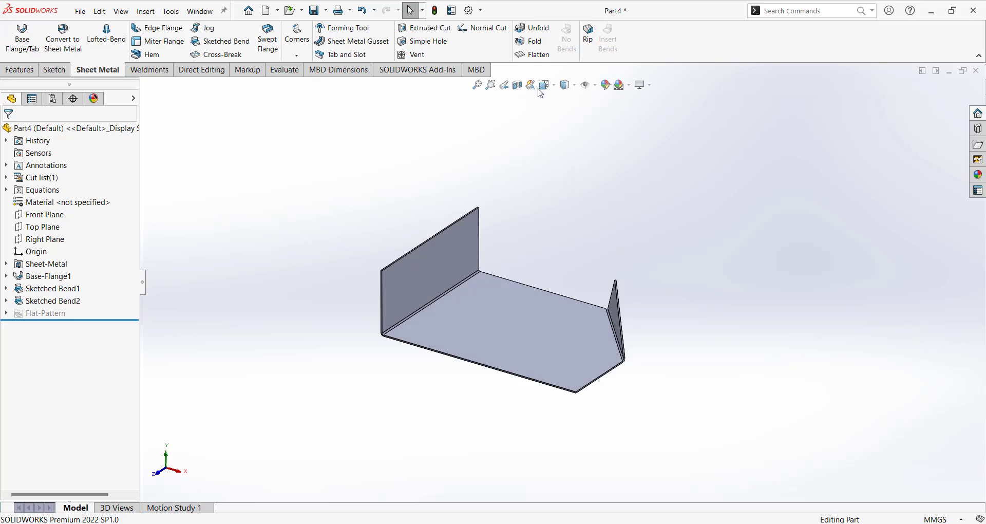
left_click(535, 60)
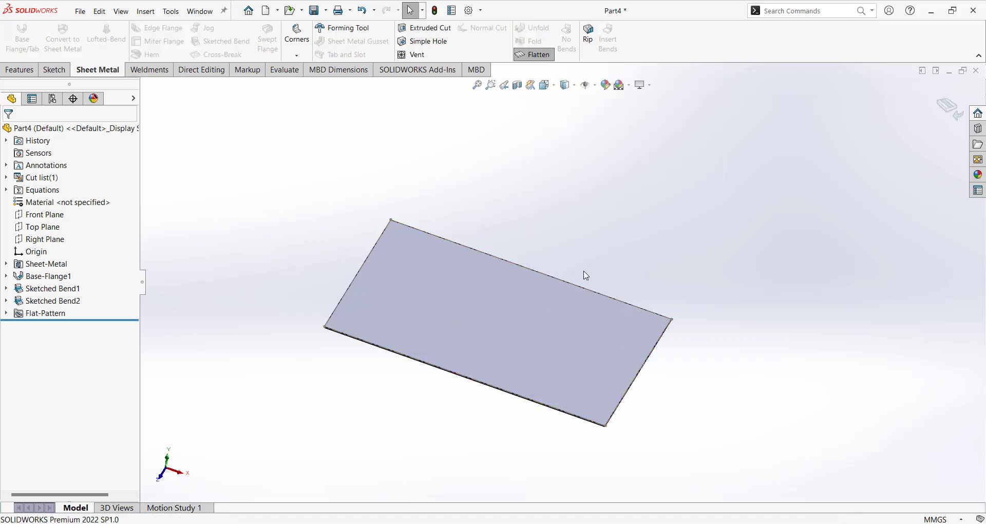
mouse_move(584, 272)
middle_mouse_down()
mouse_move(593, 236)
mouse_move(585, 285)
middle_mouse_up()
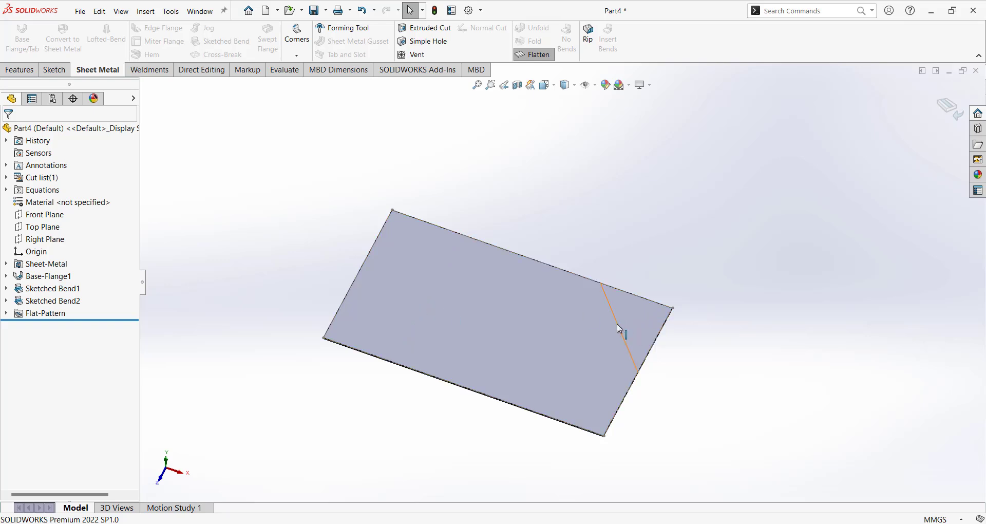
middle_click_drag(618, 324, 751, 270)
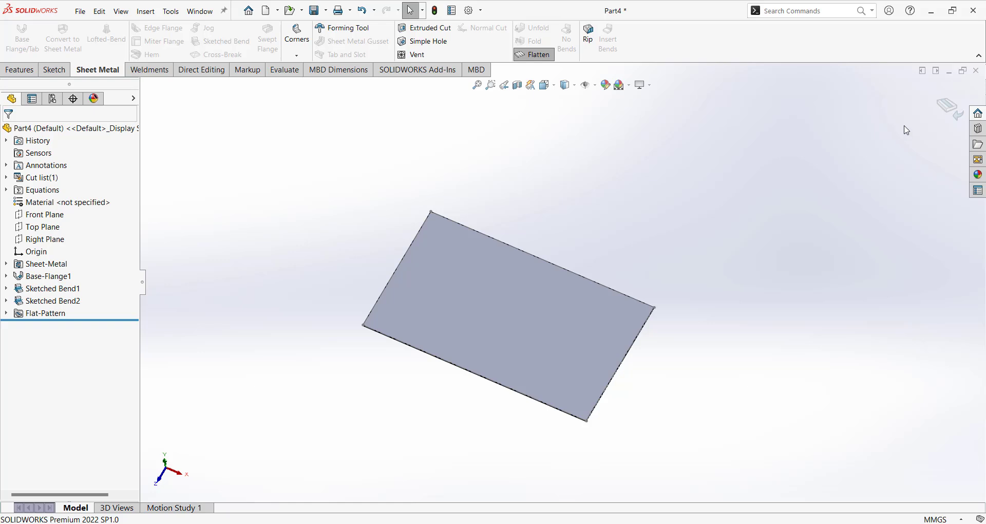
left_click(948, 106)
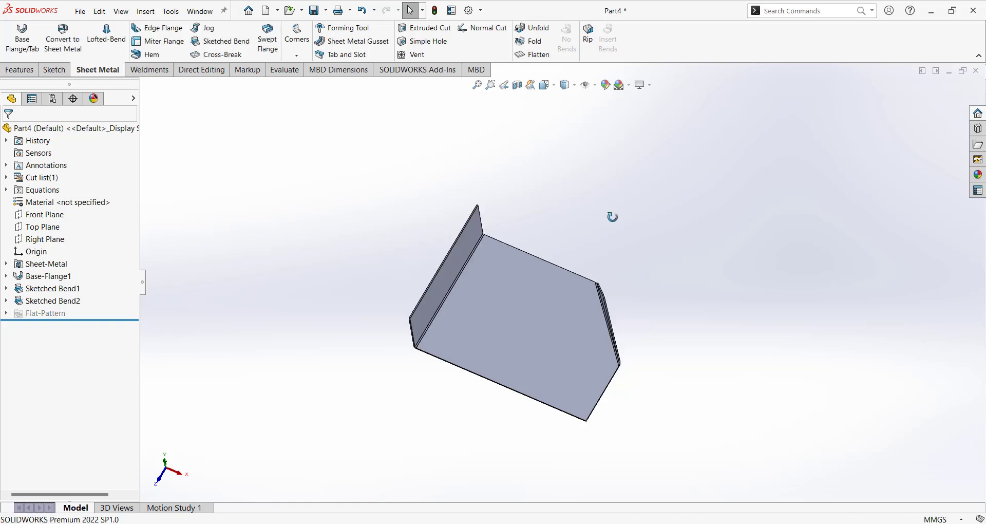
left_click(534, 54)
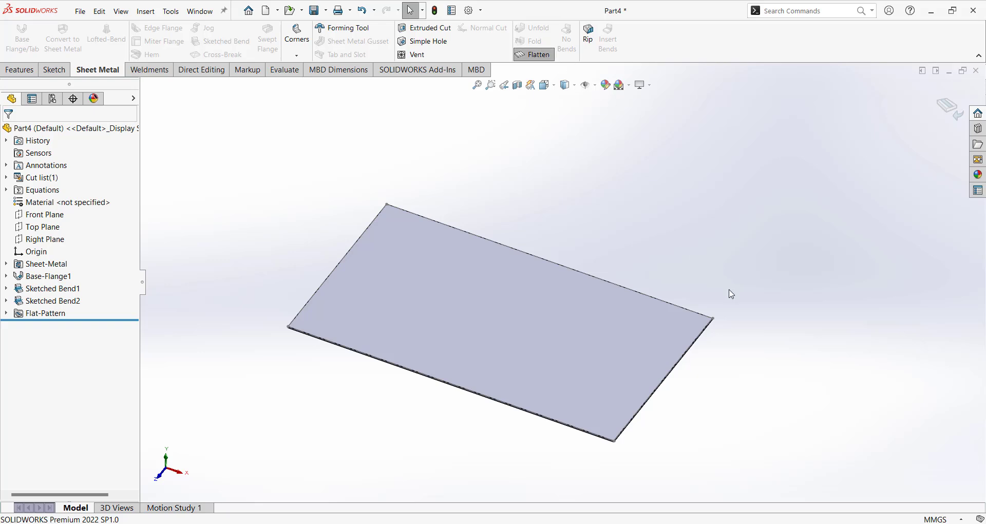
middle_click_drag(776, 337, 781, 380)
middle_click_drag(874, 258, 622, 287)
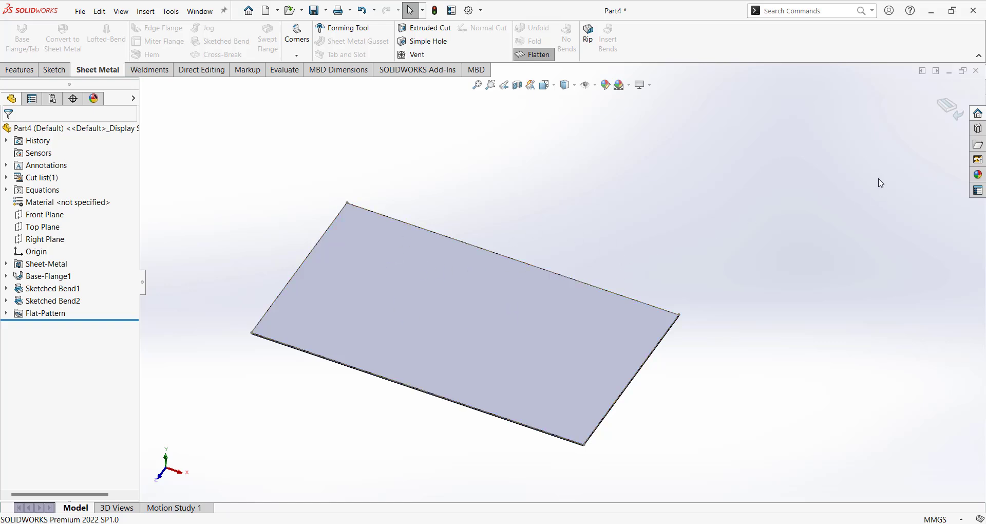
left_click(949, 109)
scroll(642, 257, "up", 1)
middle_click_drag(598, 275, 533, 291)
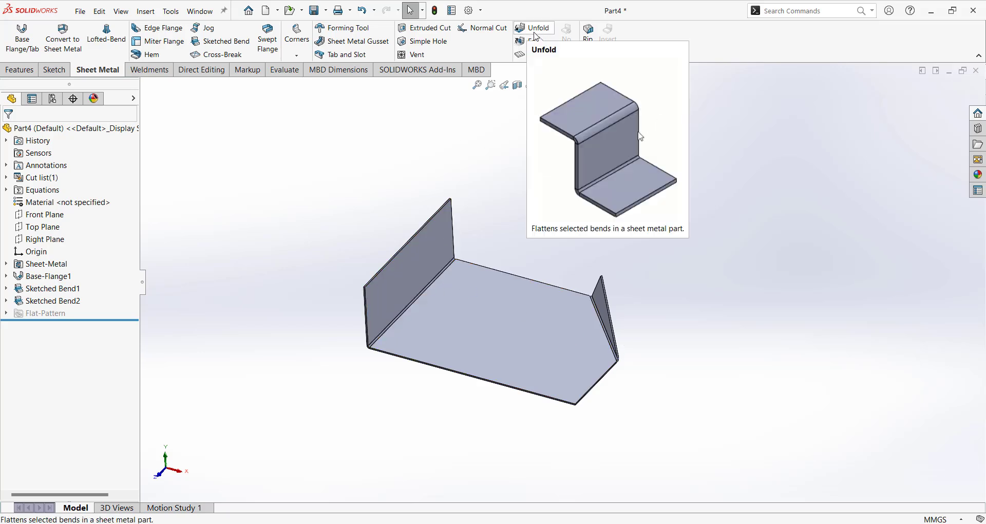
Unfold SketchBend1 with the base face fixed, creating Unfold1.
left_click(534, 29)
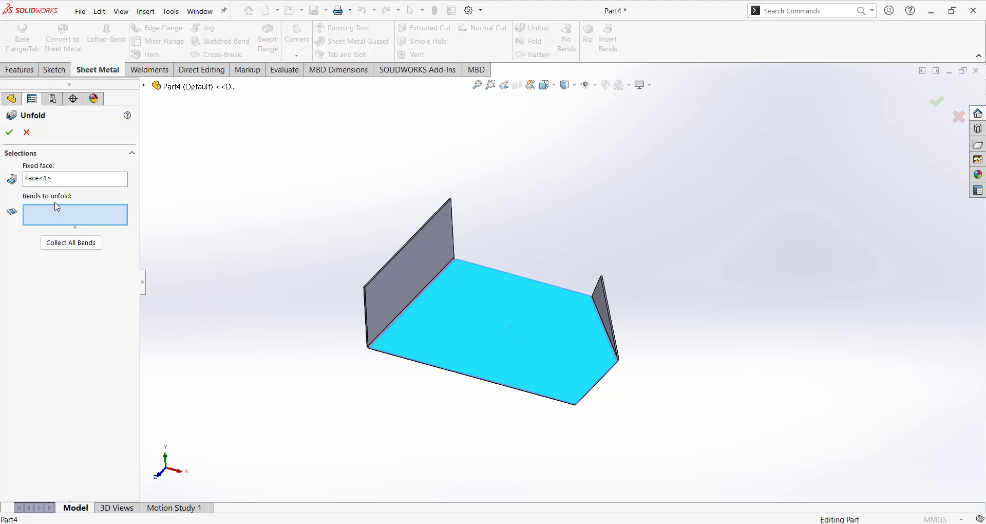
left_click(428, 293)
scroll(406, 347, "down", 4)
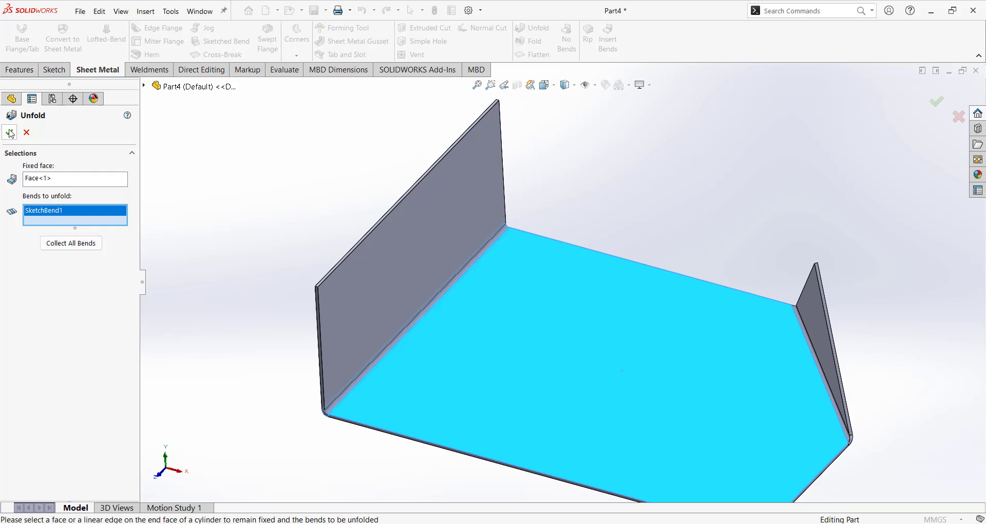
left_click(9, 132)
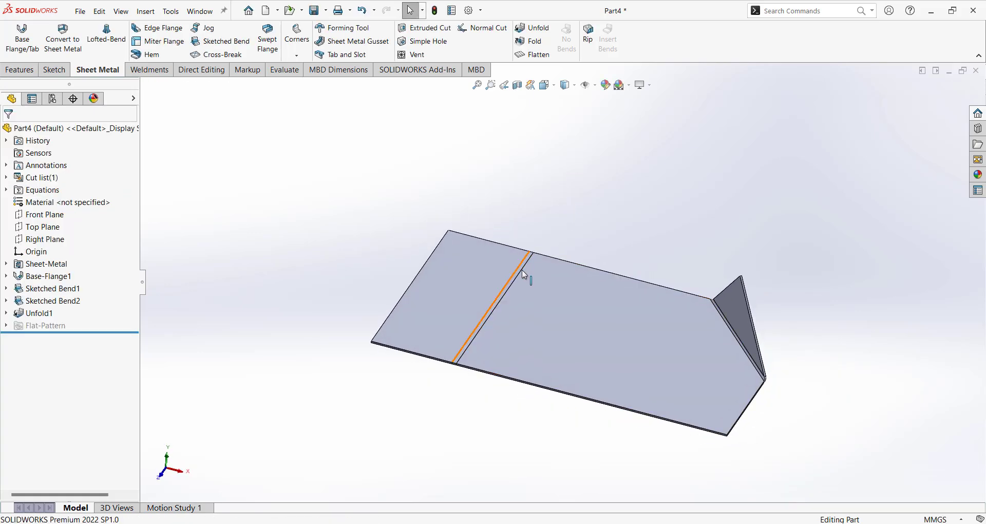
scroll(515, 271, "down", 3)
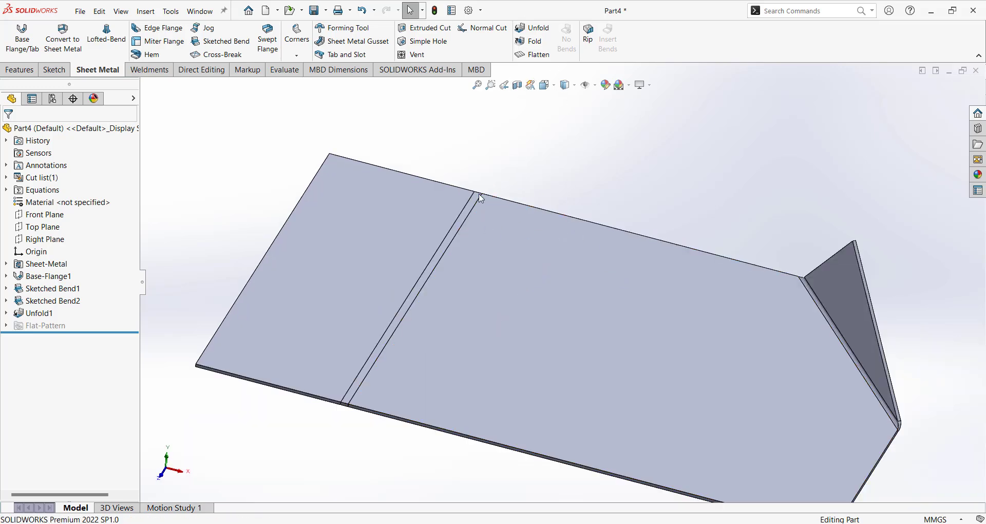
scroll(480, 196, "down", 3)
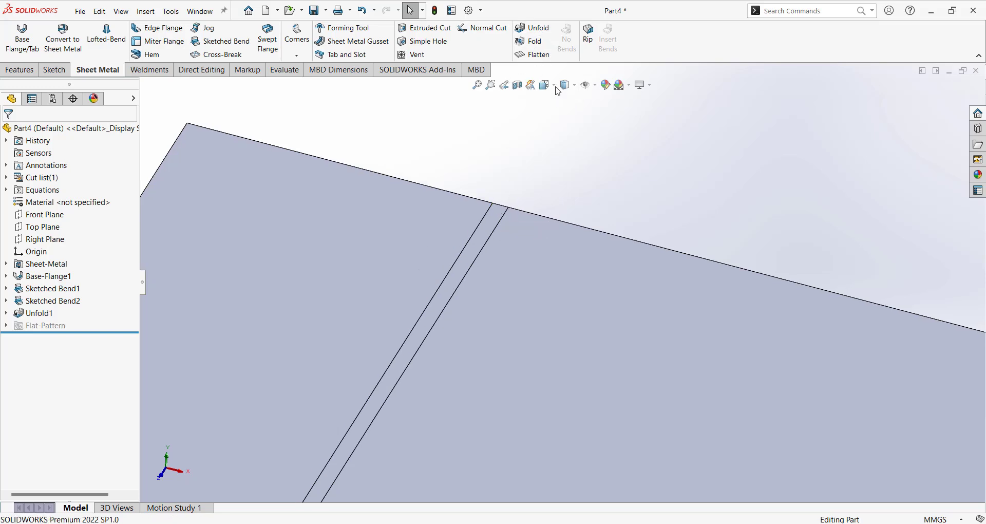
scroll(514, 270, "up", 5)
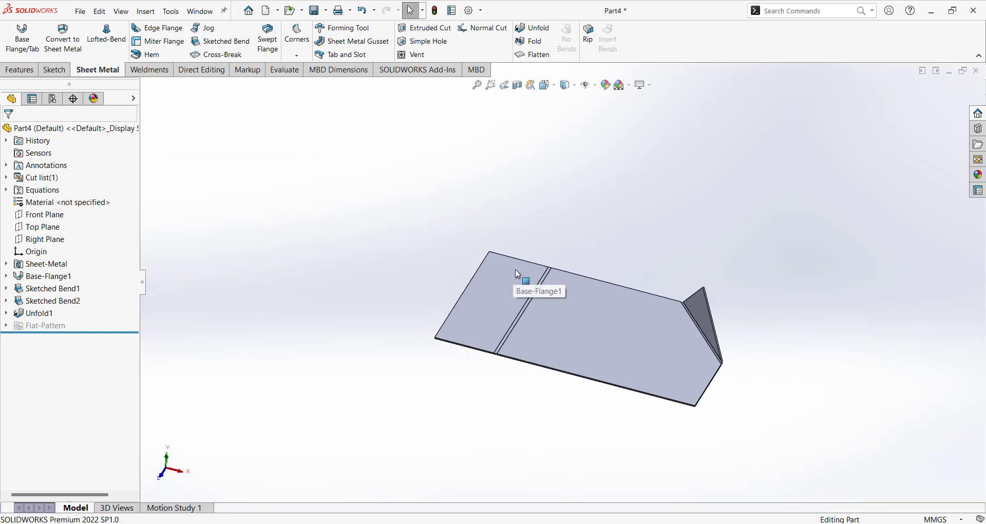
scroll(516, 270, "down", 2)
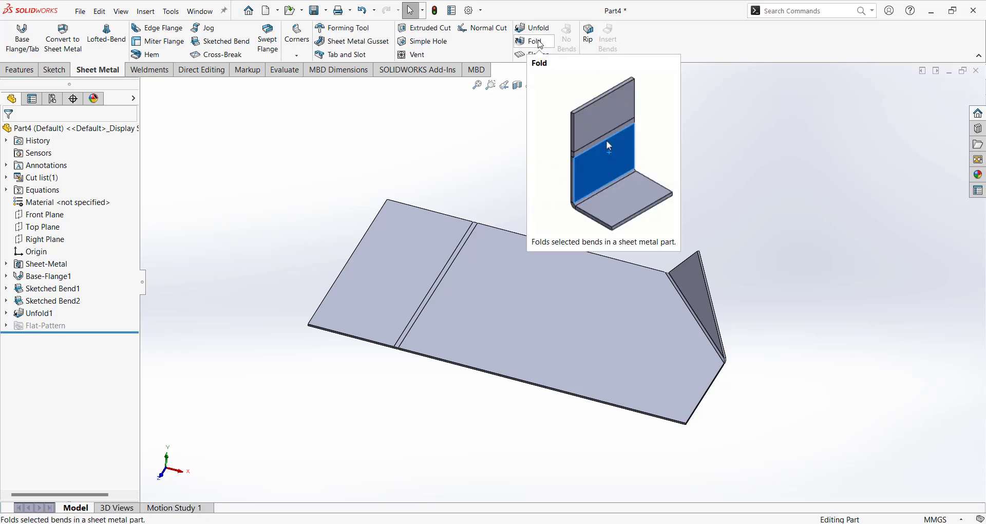
Refold SketchBend1 with a Fold feature so the left flange stands upright again.
left_click(541, 44)
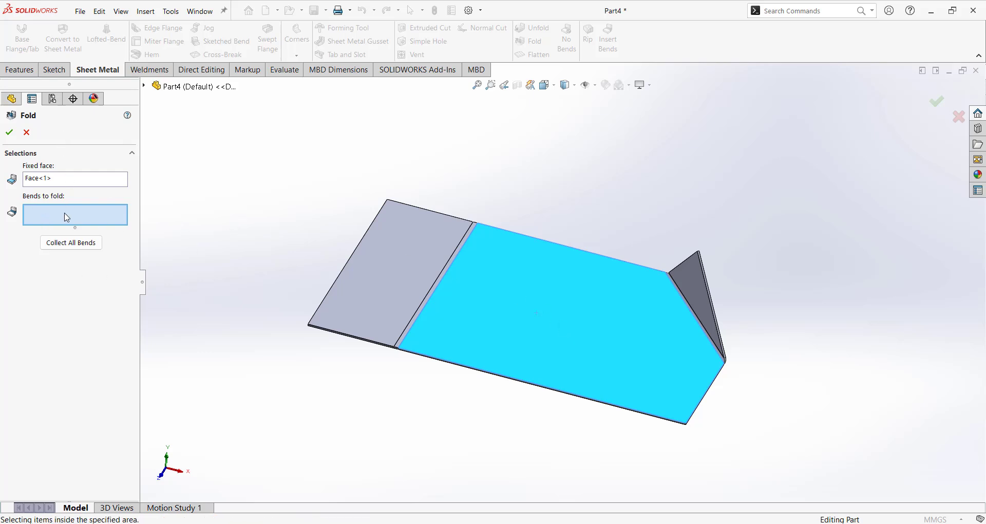
left_click(454, 255)
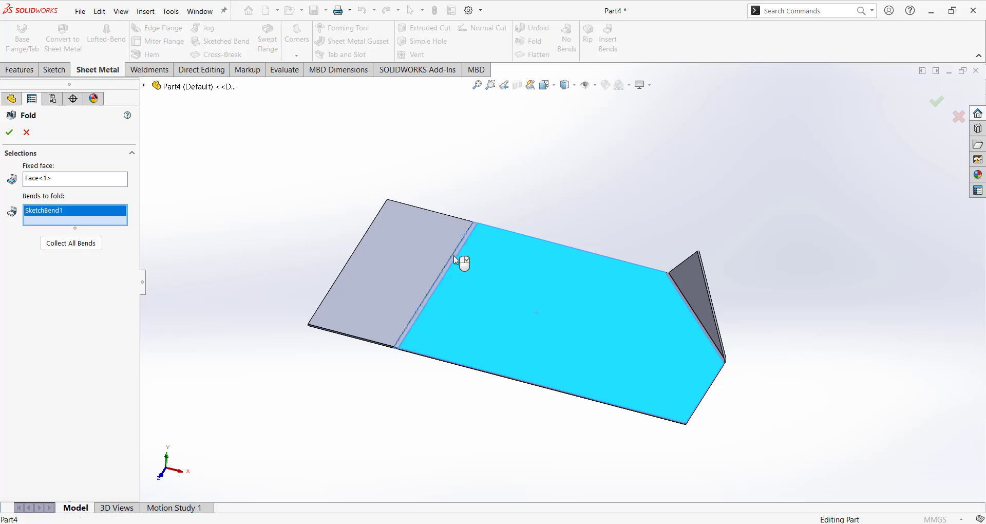
left_click(9, 133)
middle_click_drag(567, 269, 511, 266)
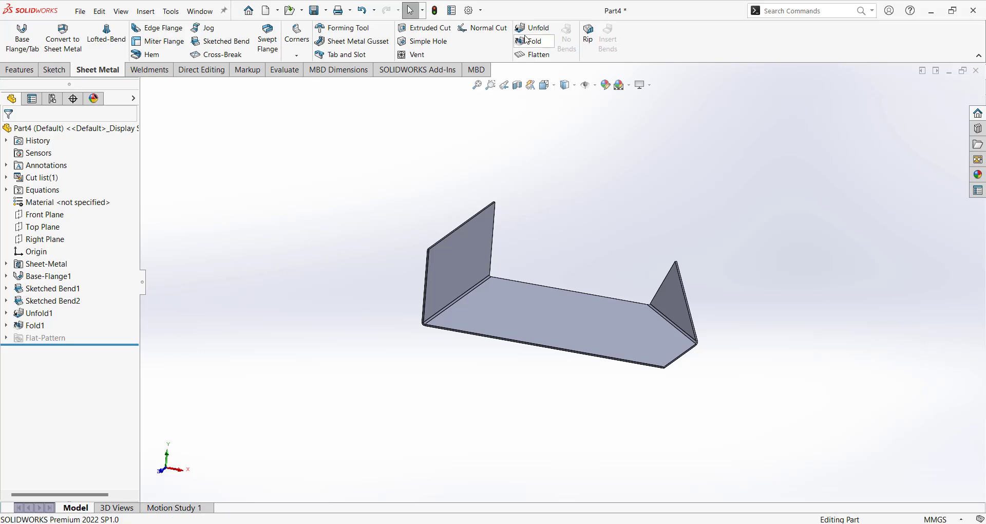
Unfold both SketchBend1 and SketchBend2 with the base face fixed, creating Unfold2.
left_click(539, 28)
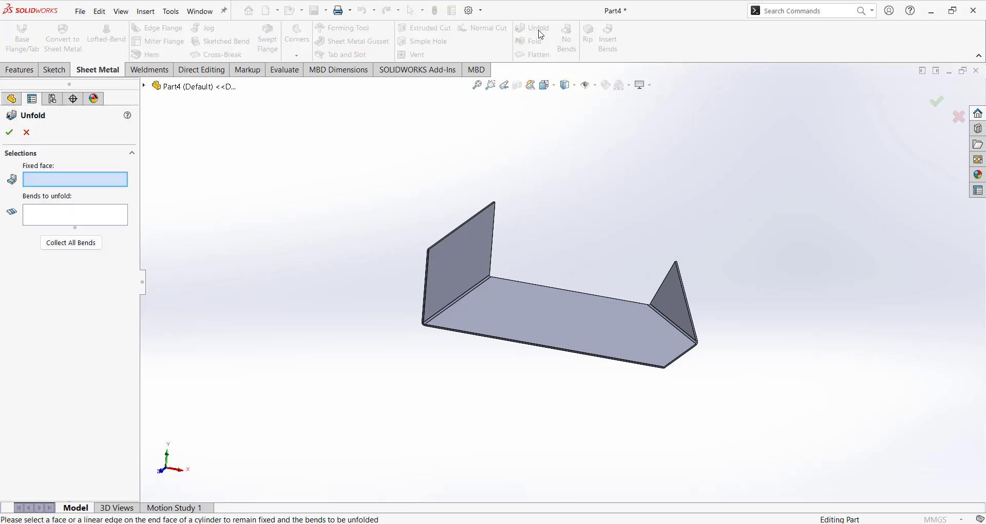
left_click(602, 339)
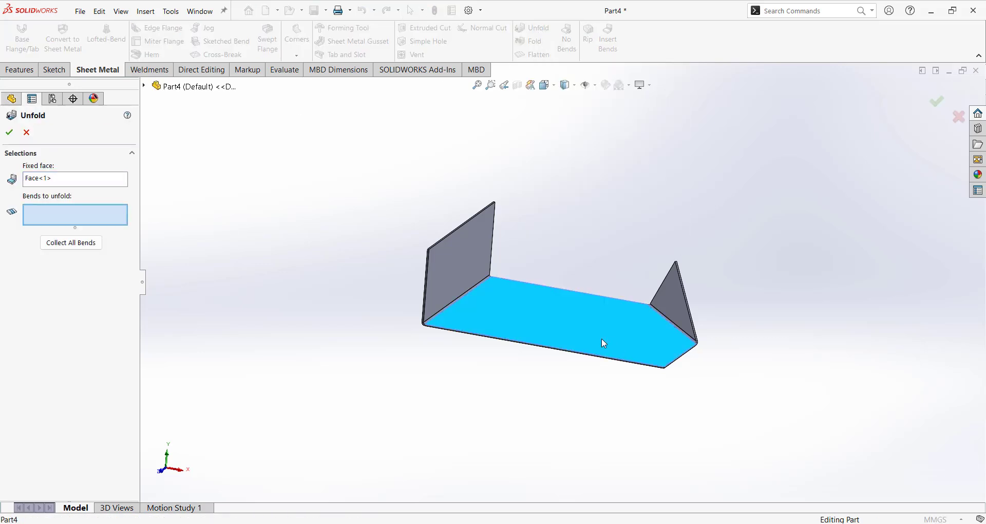
left_click(464, 291)
left_click(664, 320)
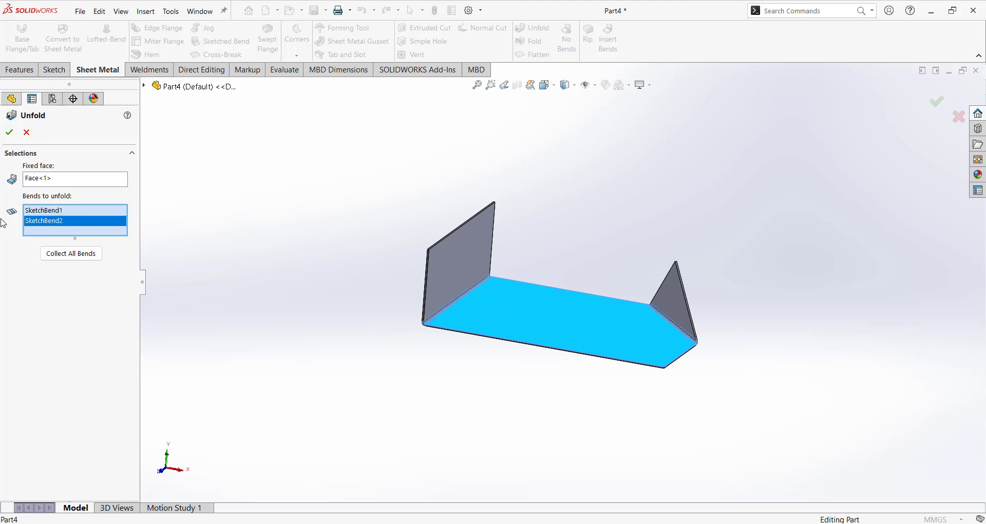
left_click(9, 133)
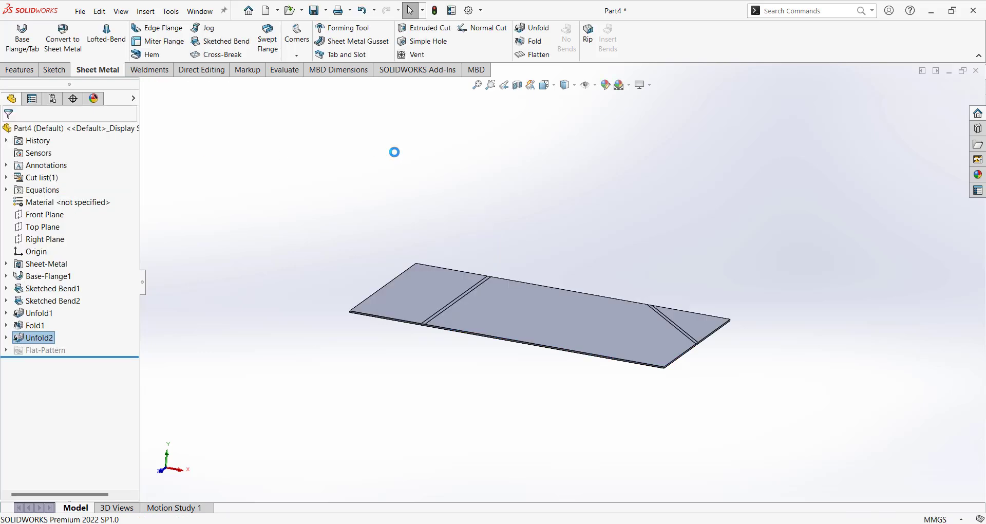
middle_click_drag(680, 258, 673, 306)
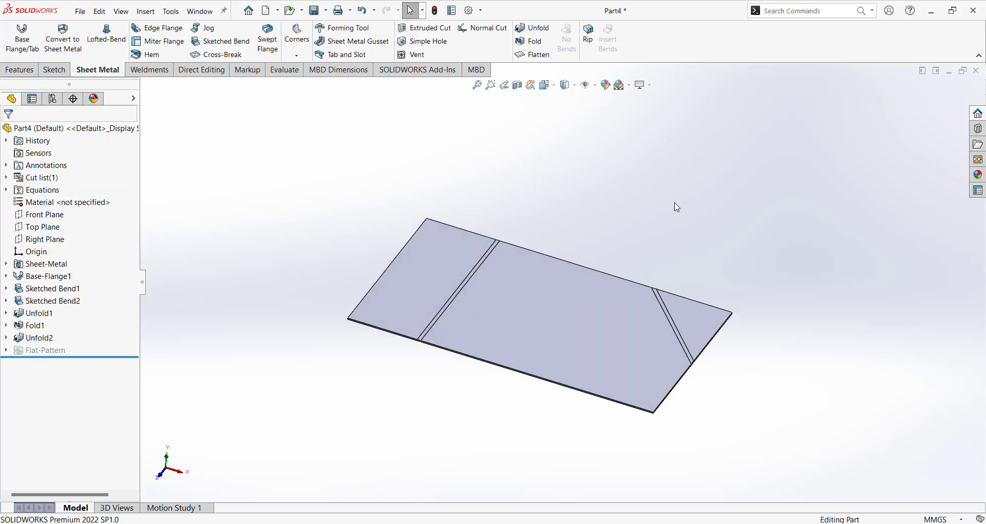
Fold SketchBend1 and SketchBend2 back up as Fold2.
left_click(536, 41)
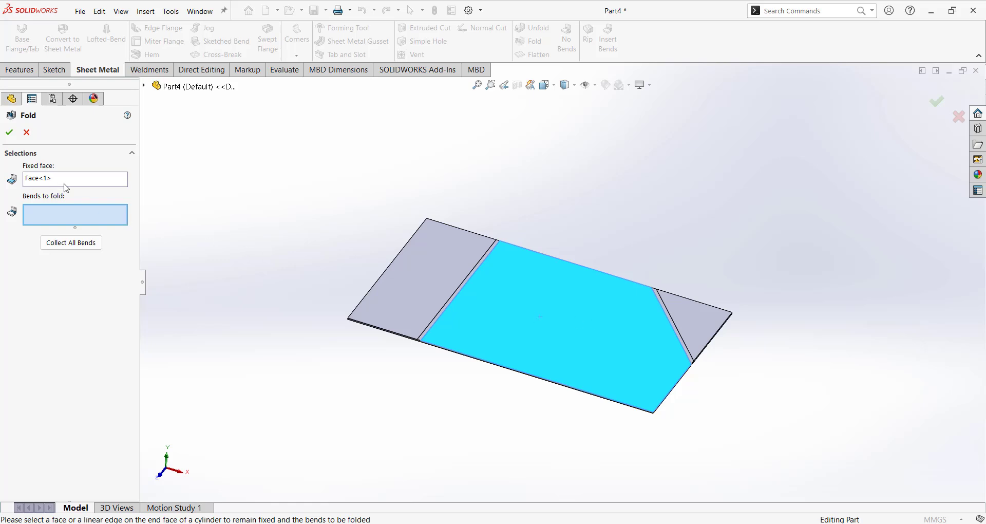
left_click(475, 271)
left_click(671, 320)
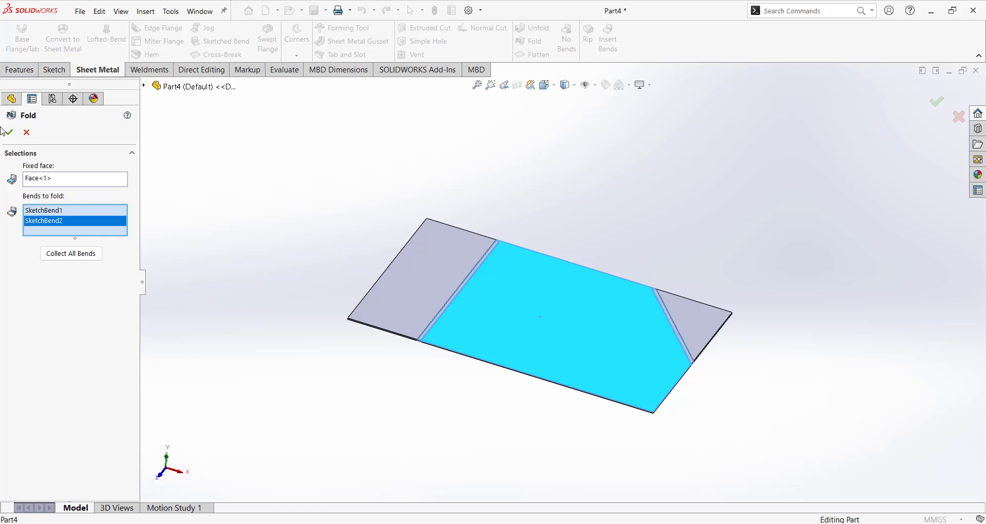
left_click(9, 134)
middle_click_drag(434, 170, 552, 81)
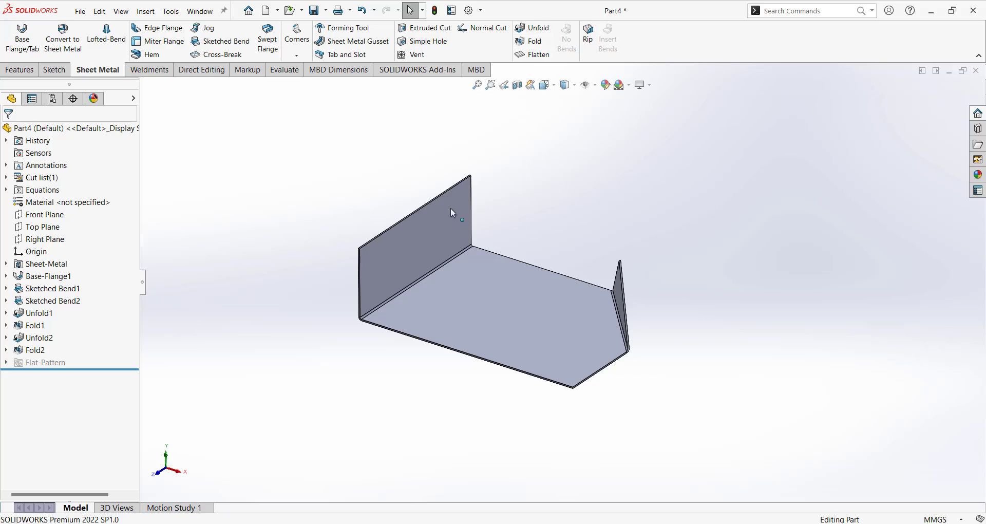
scroll(442, 263, "down", 2)
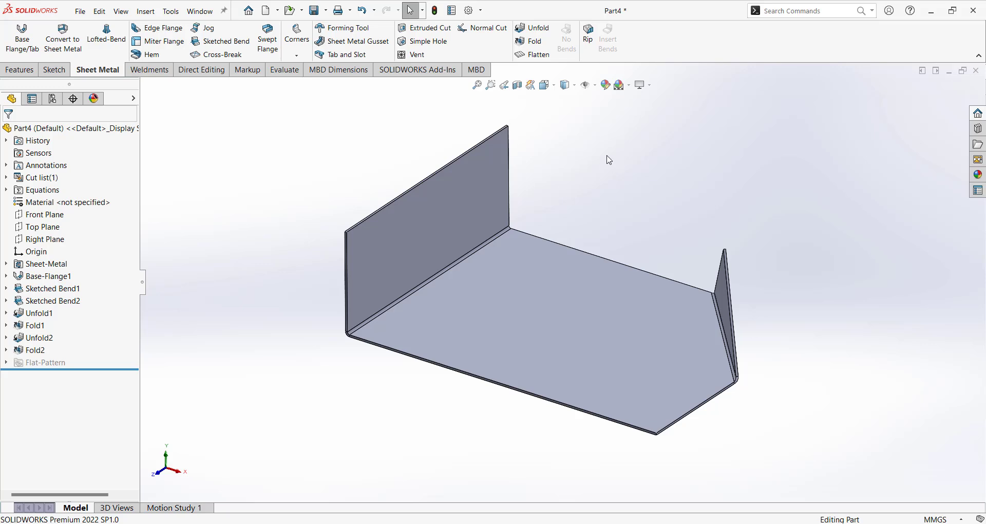
Unfold only SketchBend1 with the bottom face fixed, creating Unfold3.
left_click(534, 32)
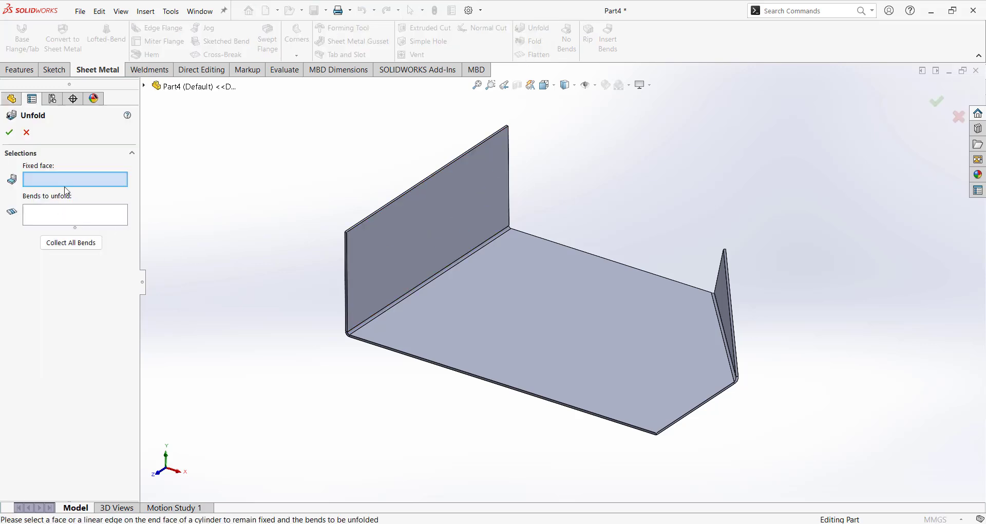
left_click(554, 327)
left_click(461, 262)
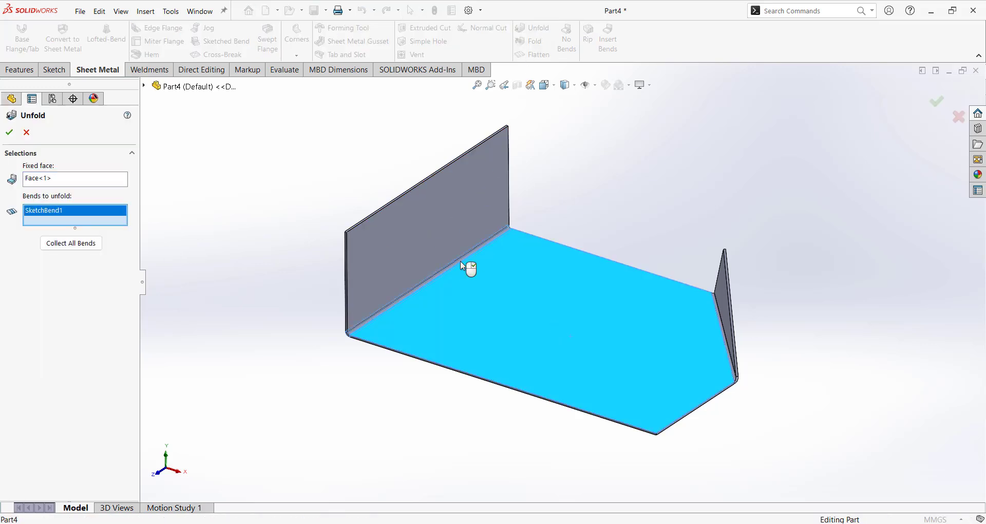
left_click(10, 133)
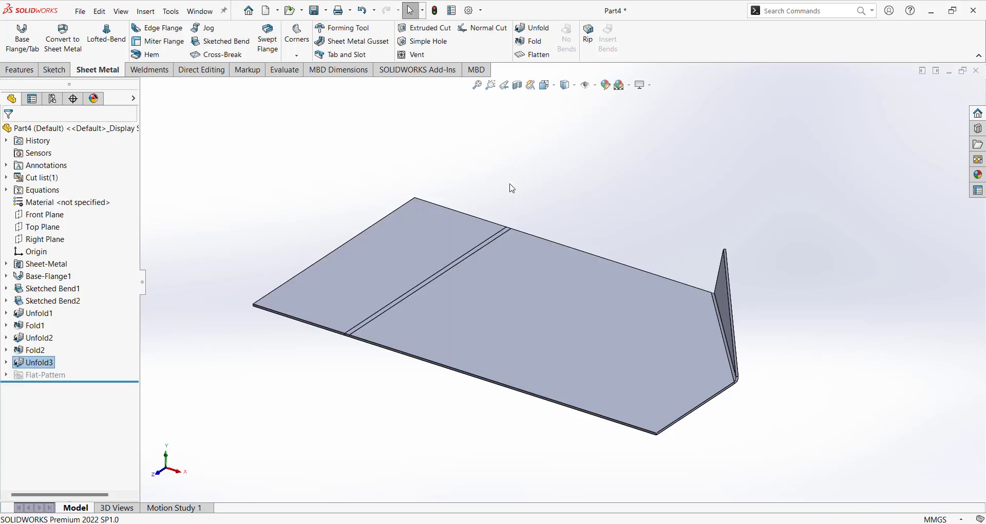
left_click(490, 261)
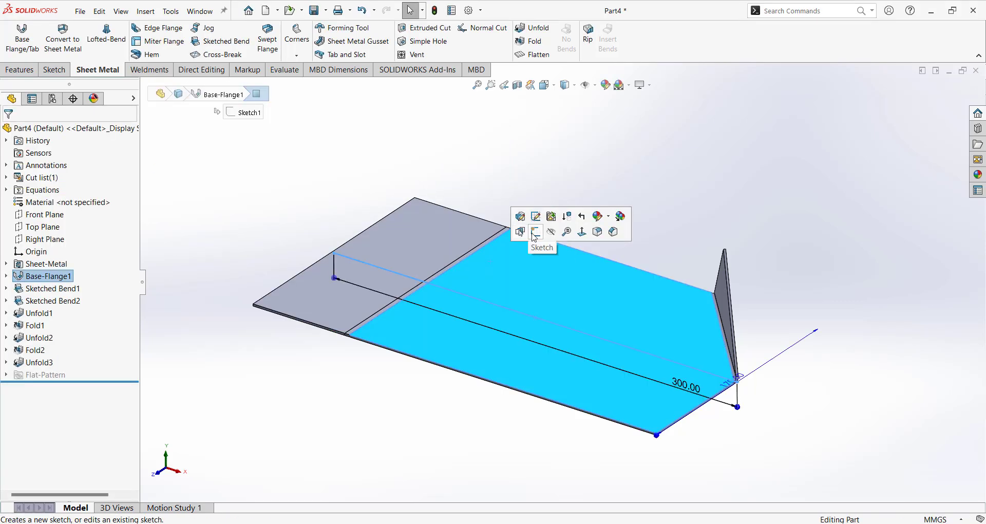
Sketch a centrepoint straight slot on the bend line of the flat face.
left_click(536, 233)
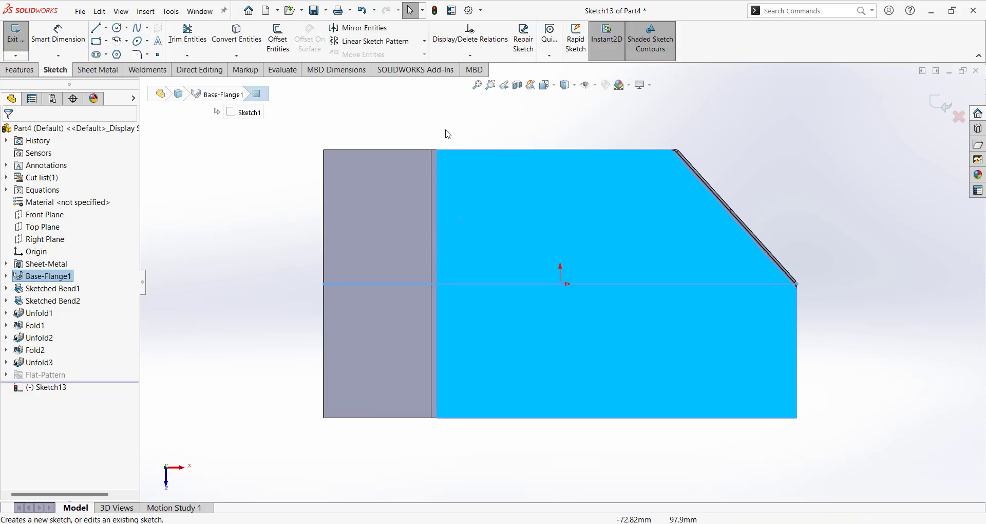
left_click(106, 55)
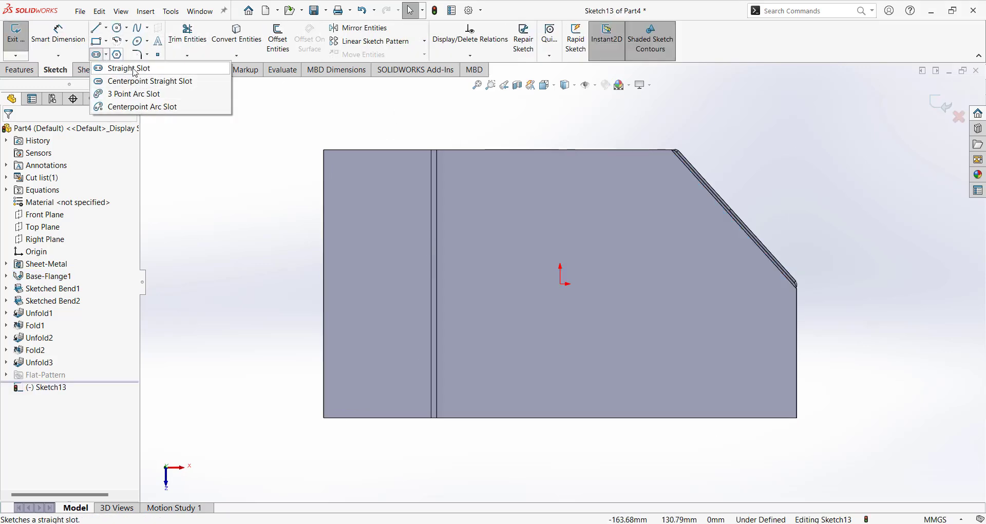
left_click(139, 81)
scroll(455, 275, "down", 4)
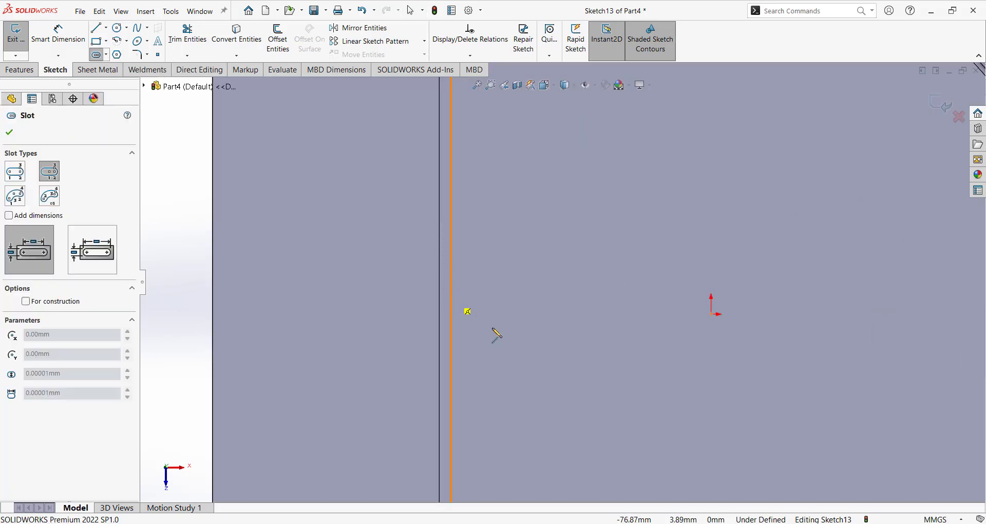
left_click(446, 311)
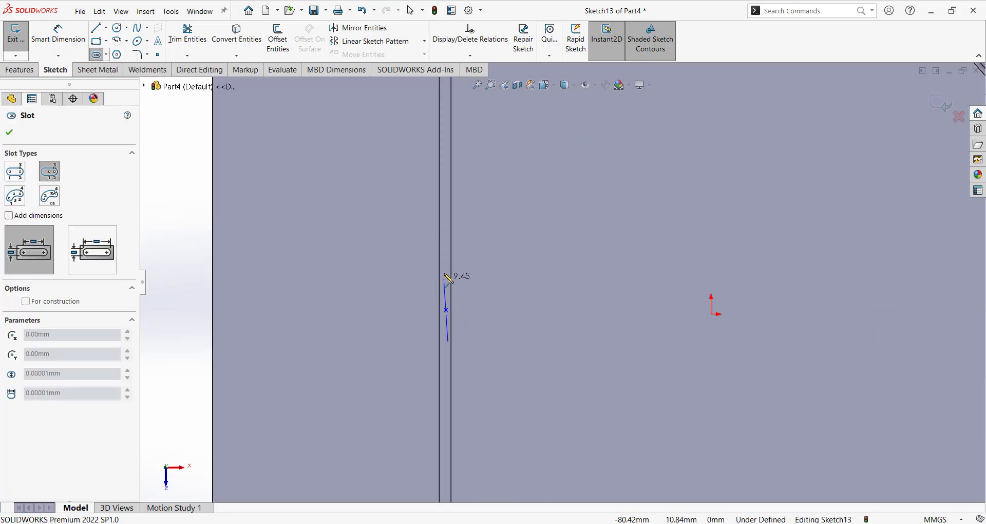
left_click(446, 231)
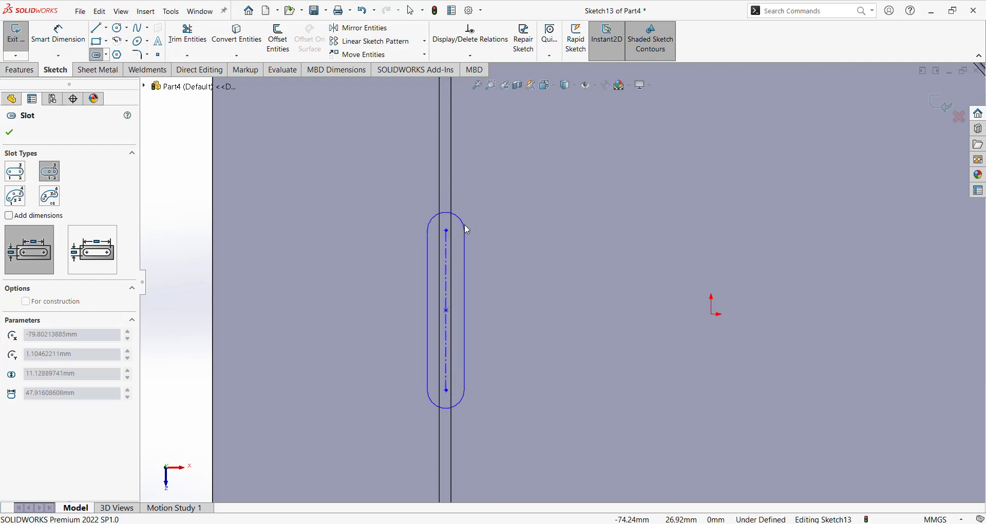
left_click(464, 224)
scroll(491, 260, "up", 7)
scroll(580, 337, "down", 3)
key("Escape")
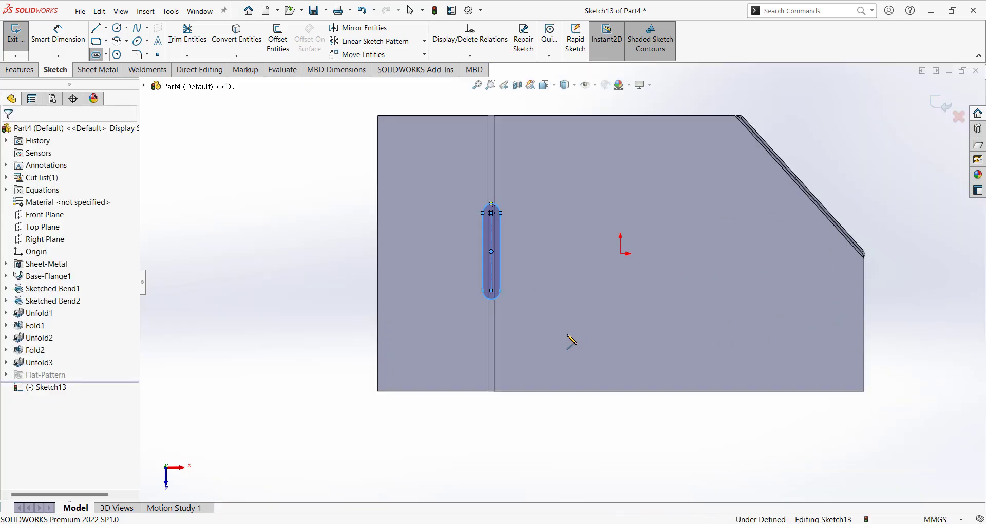
Dimension the slot 45 mm long with an R5 end radius.
right_click_drag(544, 350, 544, 212)
scroll(507, 228, "down", 3)
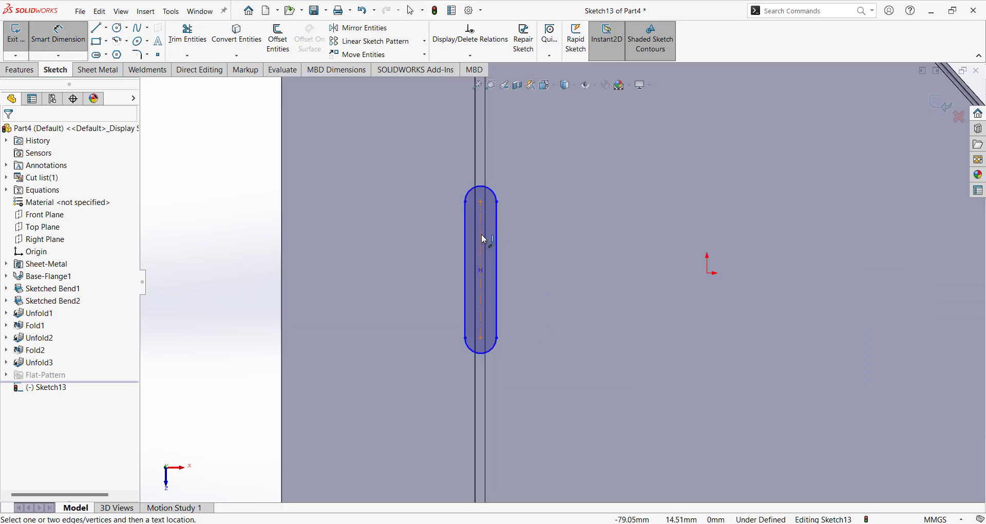
left_click(481, 231)
left_click(528, 251)
type("45")
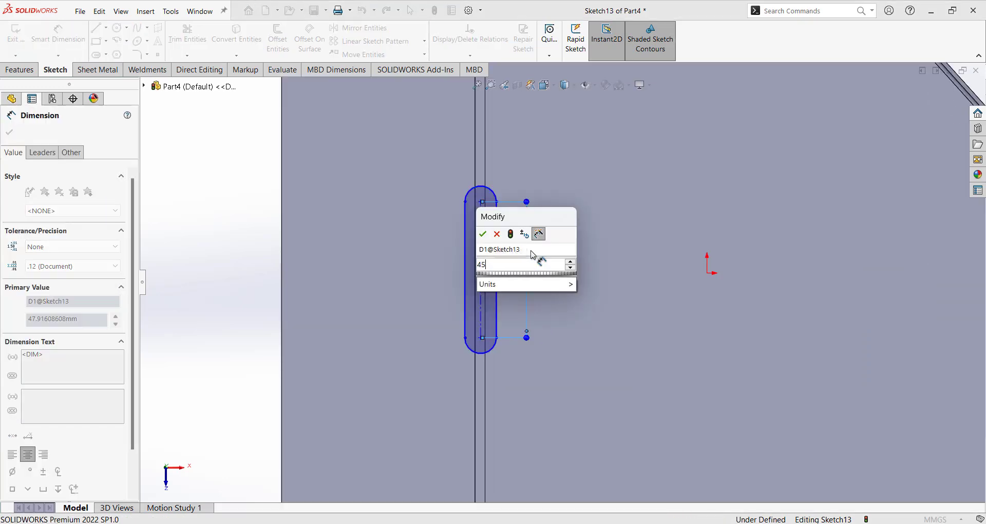
key("Return")
left_click(496, 204)
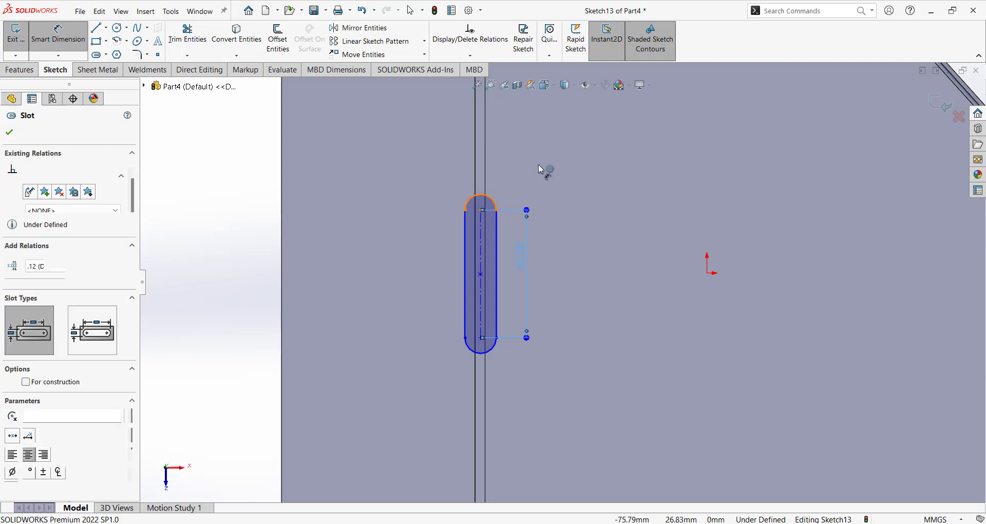
left_click(541, 168)
type("5.00mm")
key("Return")
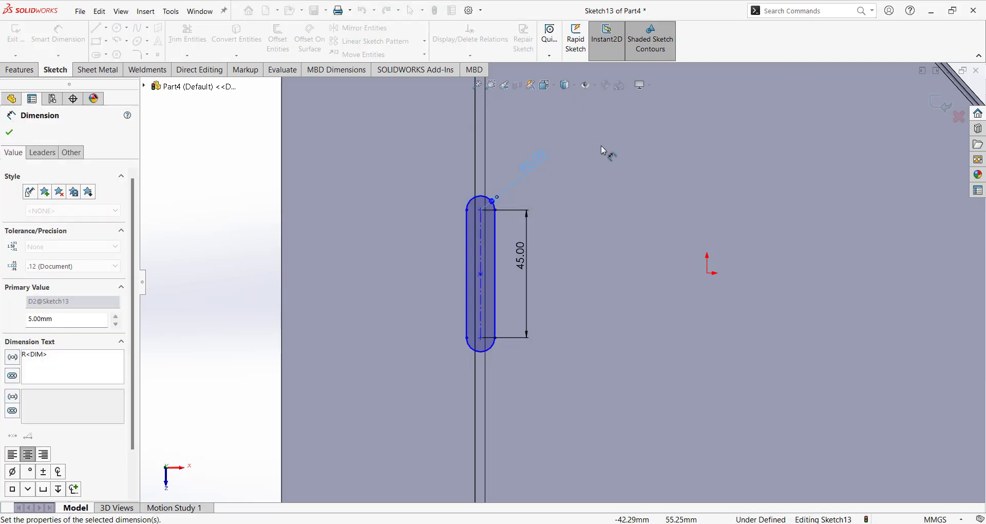
key("Escape")
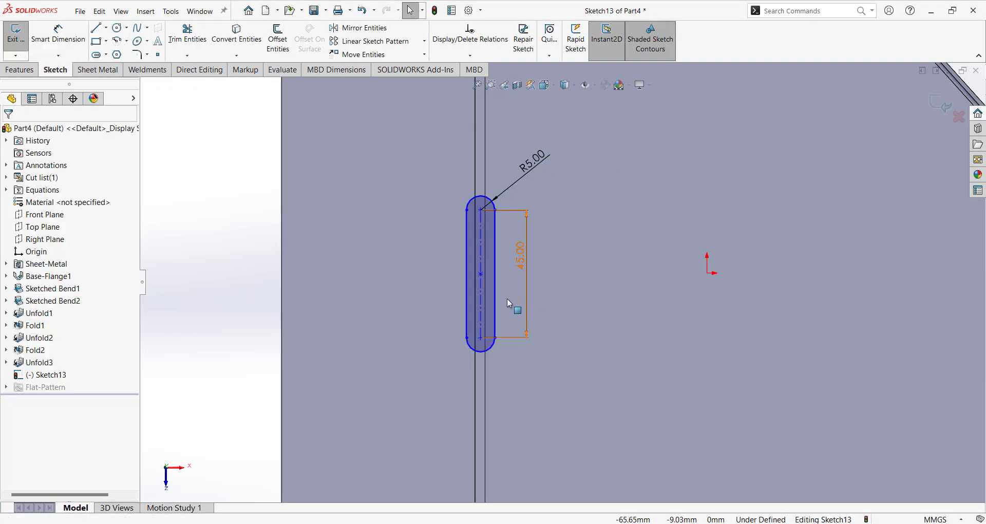
Make the slot centre horizontal with the origin and symmetric about the bend line.
left_click(485, 278)
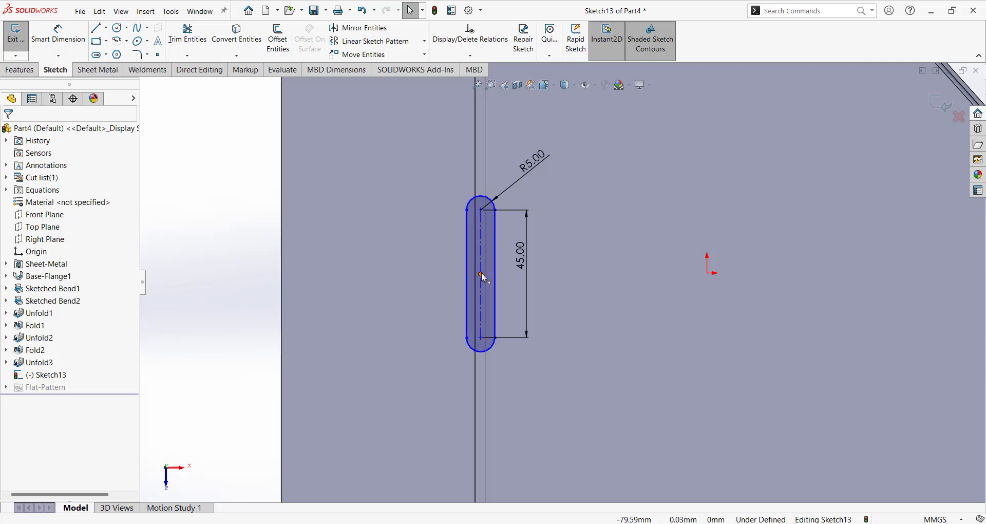
left_click(708, 273, "ctrl")
left_click(13, 313)
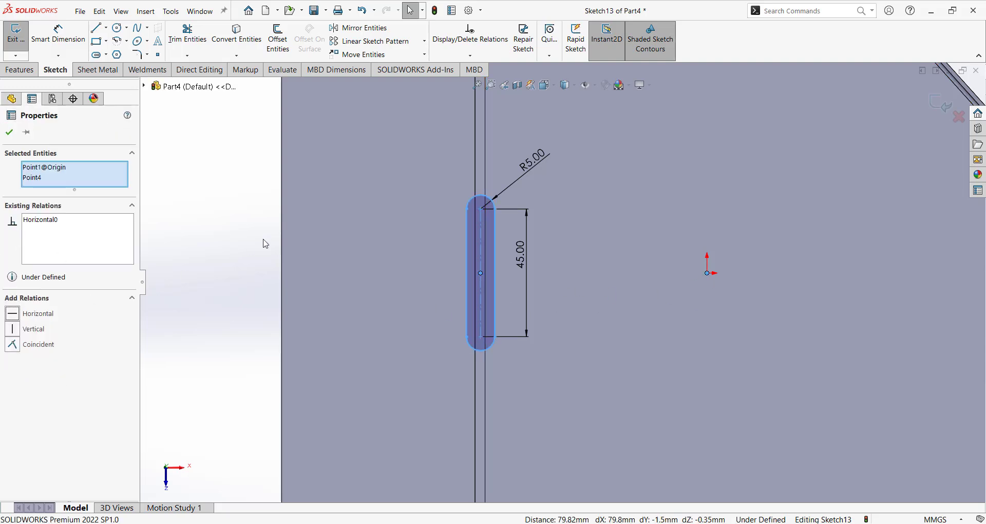
key("Escape")
left_click(491, 288, "ctrl")
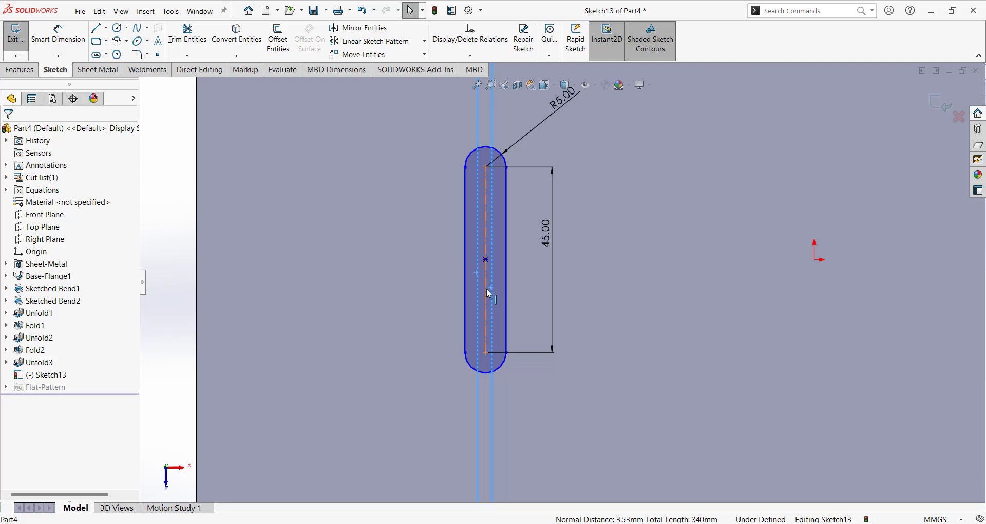
left_click(486, 288, "ctrl")
left_click(38, 340)
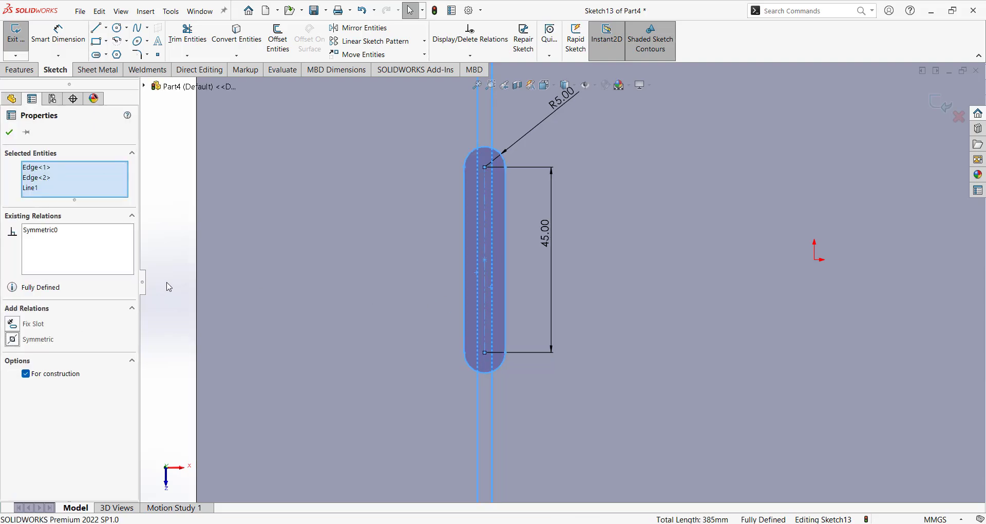
key("Escape")
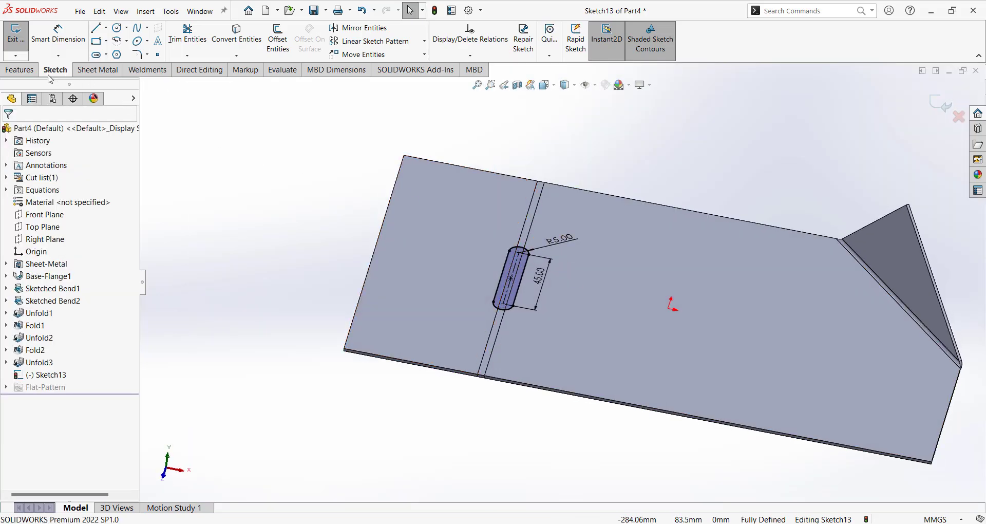
Cut the rounded slot through the sheet with Link to thickness and Normal cut enabled.
left_click(112, 71)
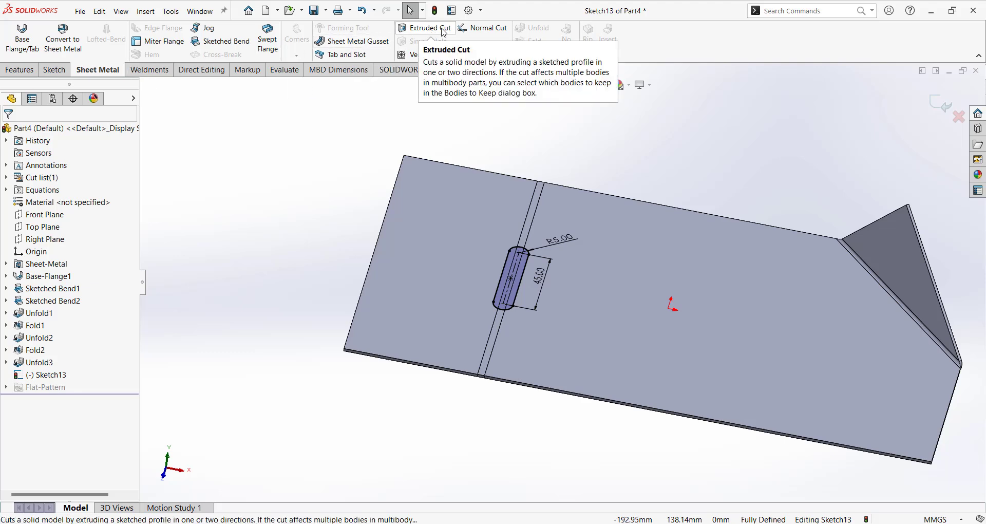
left_click(26, 71)
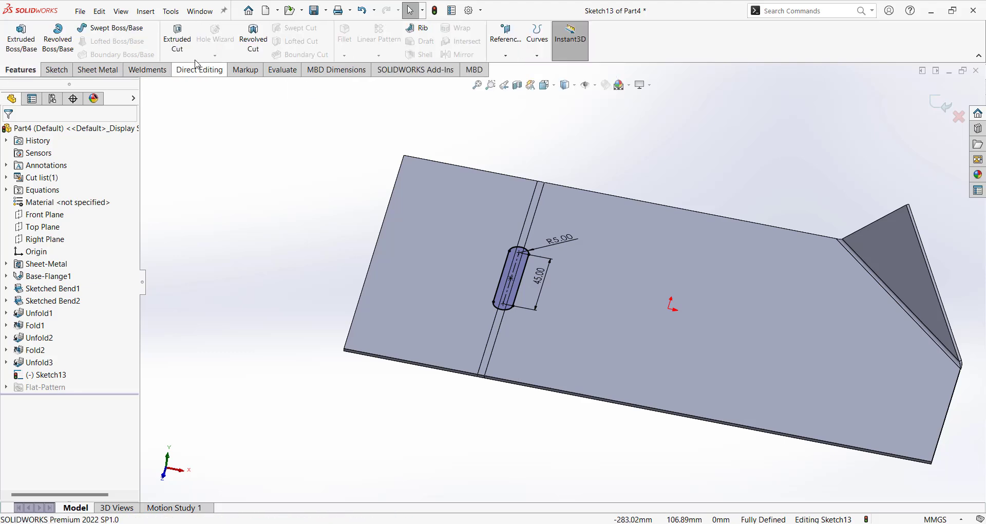
left_click(92, 70)
left_click(425, 28)
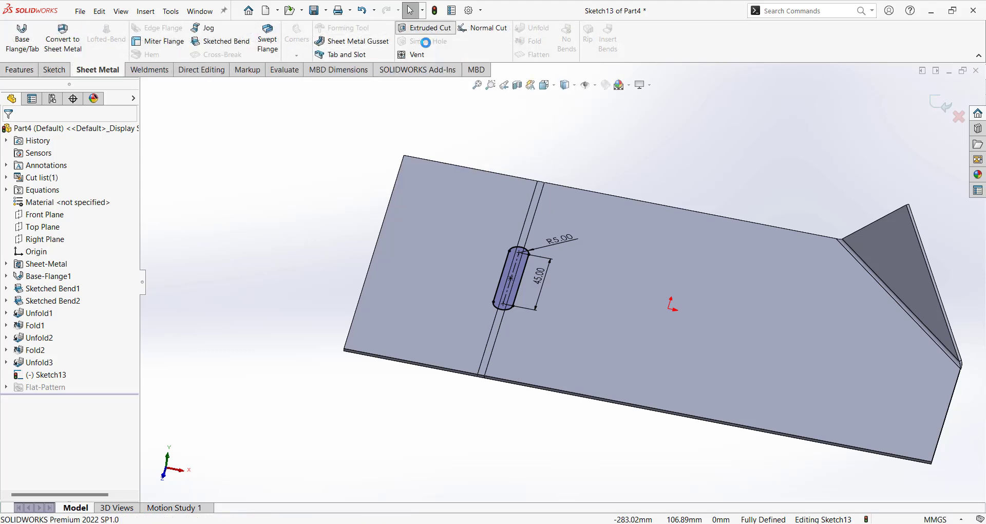
middle_click_drag(436, 303, 514, 288)
scroll(513, 327, "down", 3)
middle_click_drag(513, 328, 228, 276)
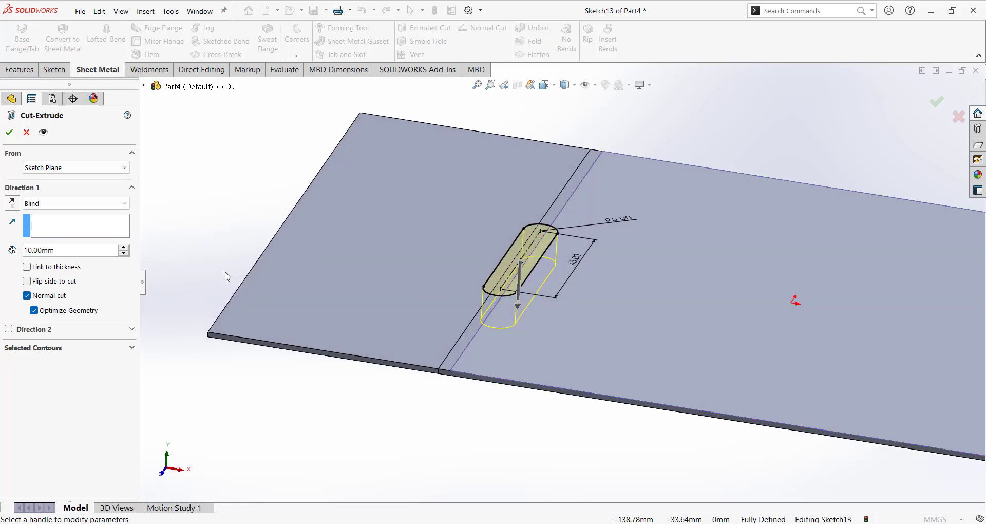
left_click(37, 269)
scroll(502, 267, "down", 2)
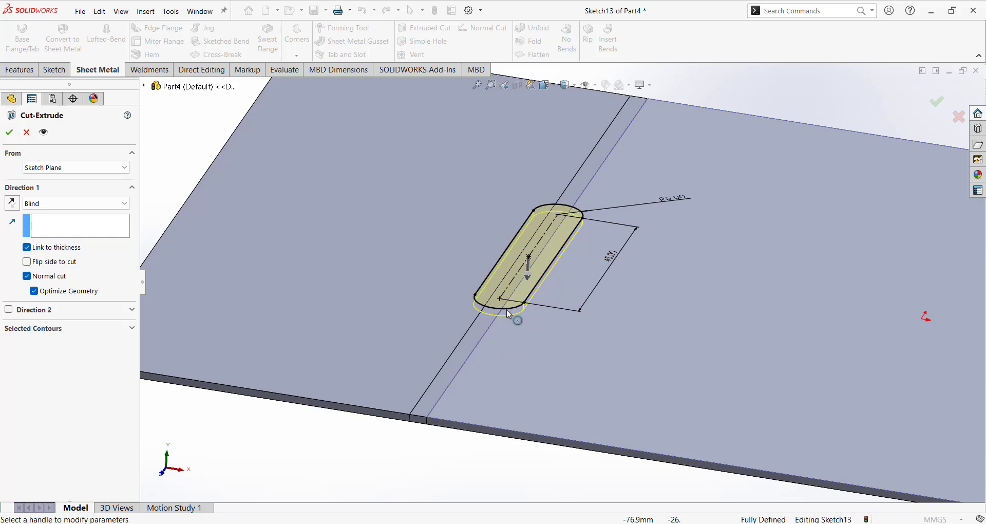
left_click(9, 133)
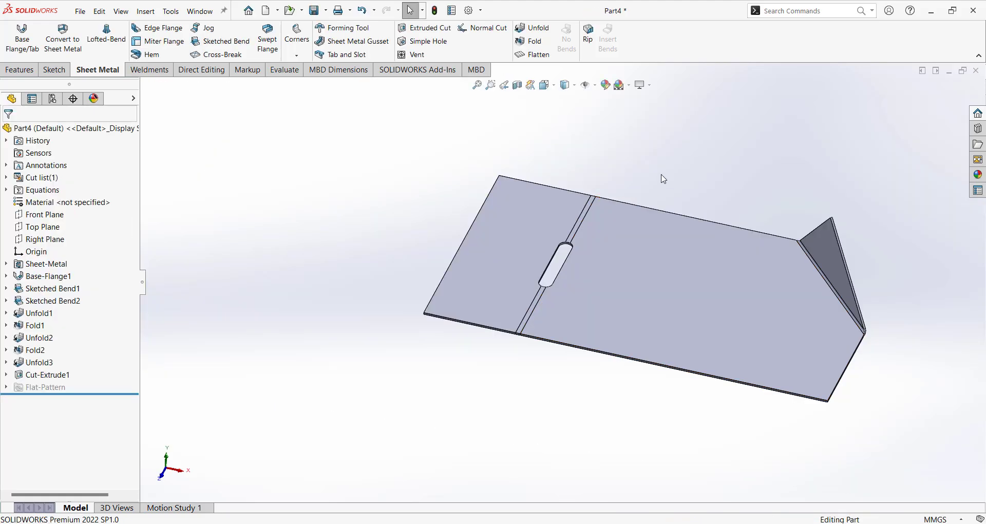
Fold the flap back up so the slot wraps around the bend.
left_click(534, 42)
left_click(9, 133)
scroll(627, 258, "down", 5)
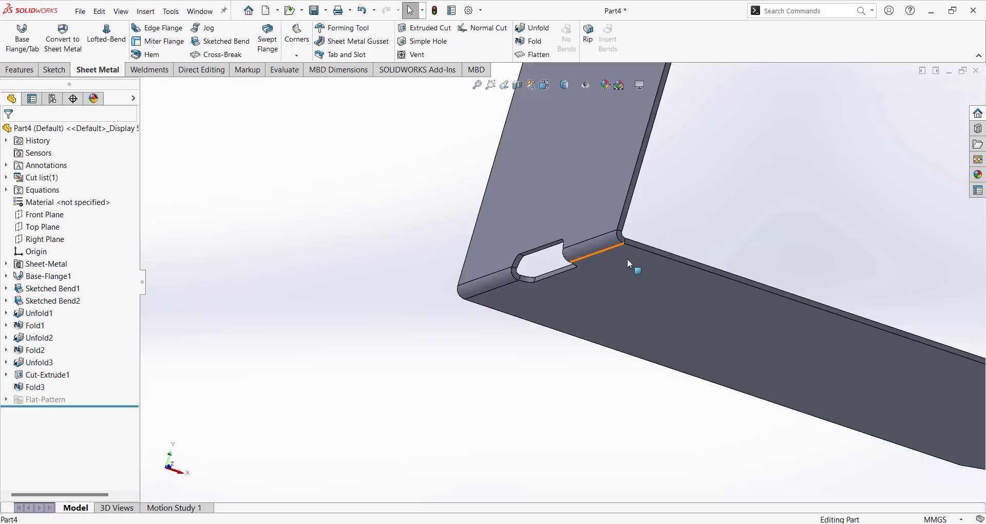
middle_click_drag(556, 251, 538, 212)
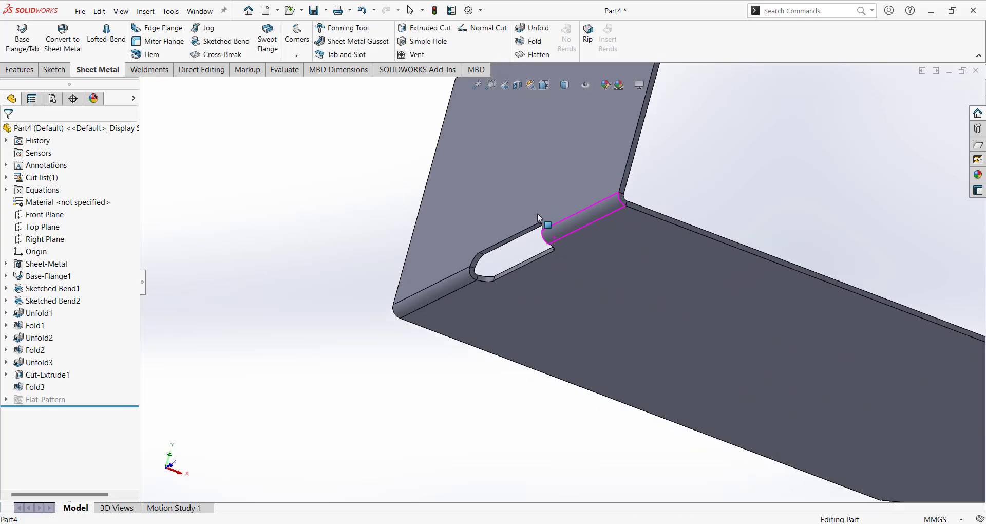
middle_click_drag(606, 238, 565, 118)
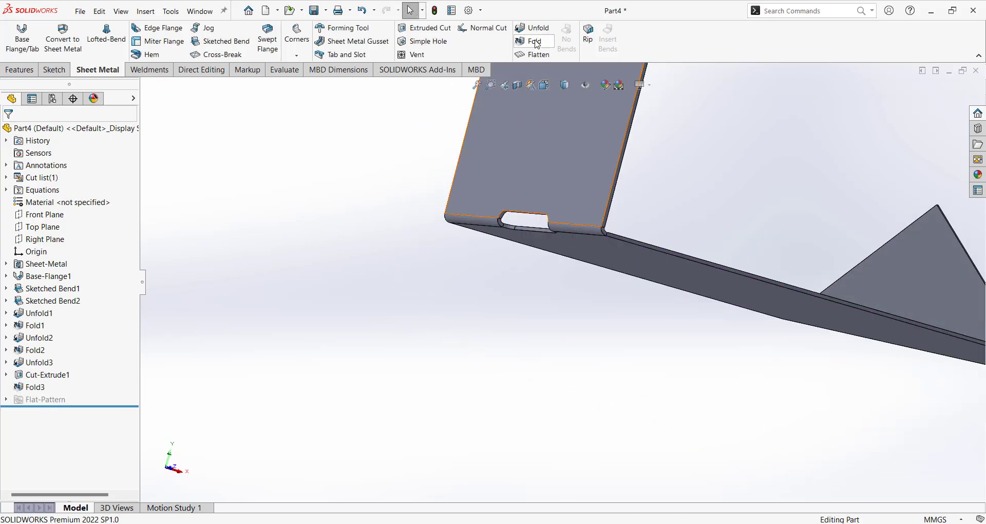
key("ctrl+7")
Flatten the part to check the bend line length, then return it to folded.
left_click(532, 55)
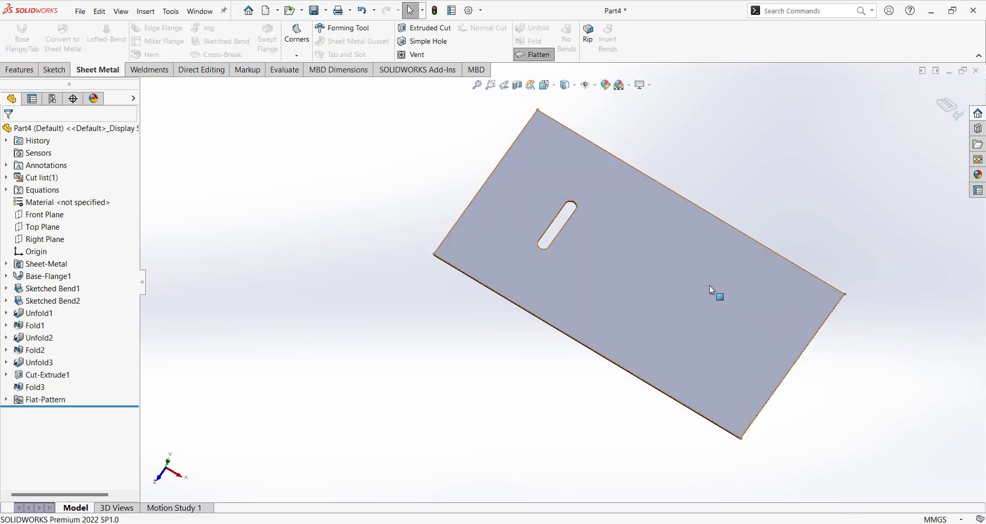
left_click(775, 282)
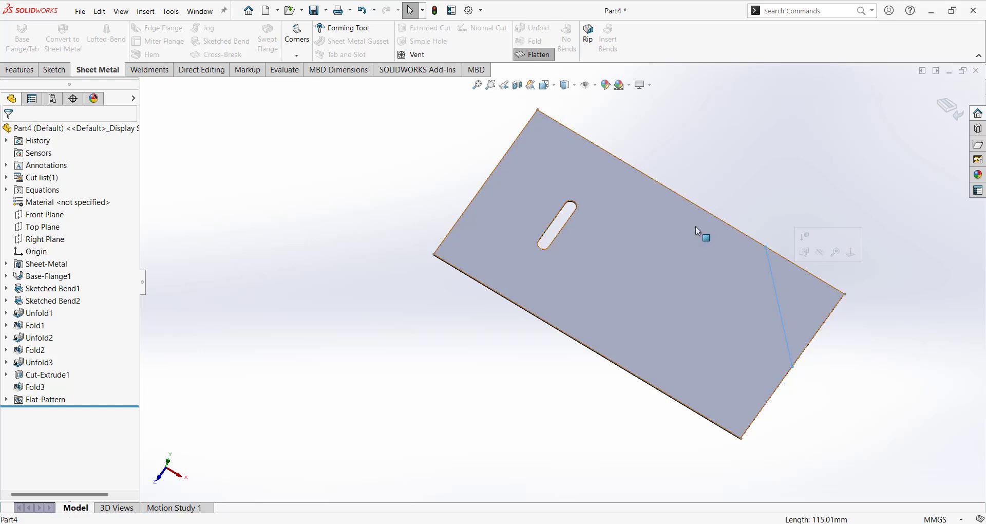
left_click(802, 162)
mouse_move(809, 167)
middle_mouse_down()
mouse_move(815, 131)
mouse_move(807, 159)
middle_mouse_up()
left_click(536, 53)
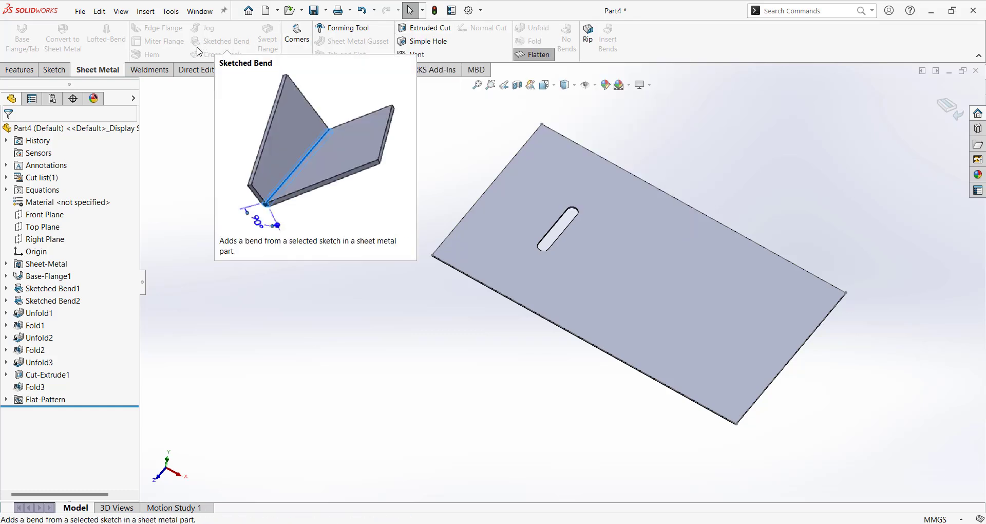
middle_click_drag(791, 342, 926, 199)
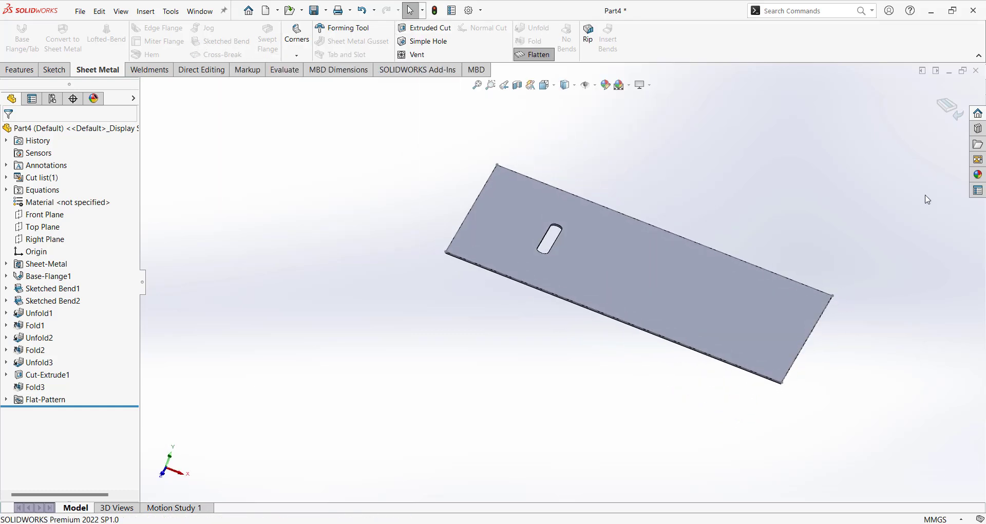
left_click(952, 111)
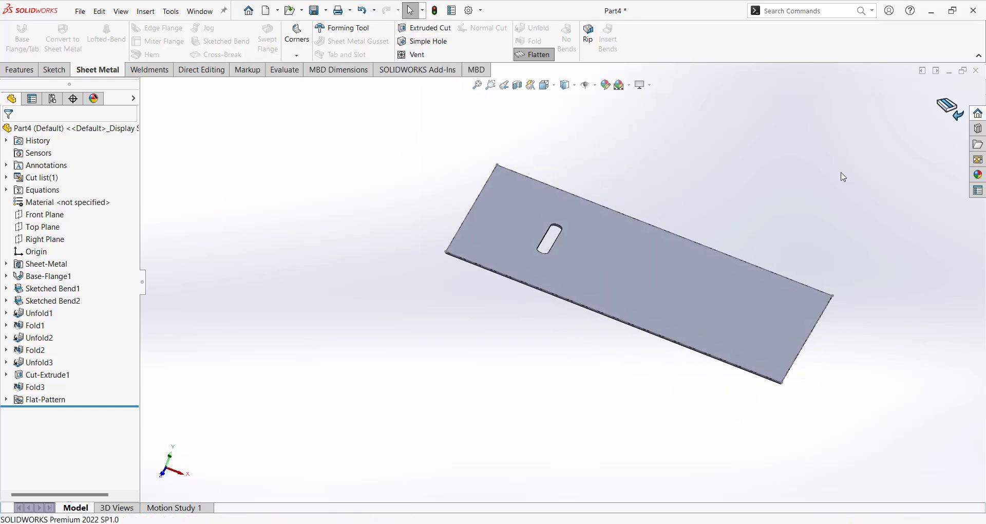
left_click(61, 304)
Delete the Sketched Bend2 feature and orbit the part to a flatter view.
right_click(61, 305)
left_click(139, 357)
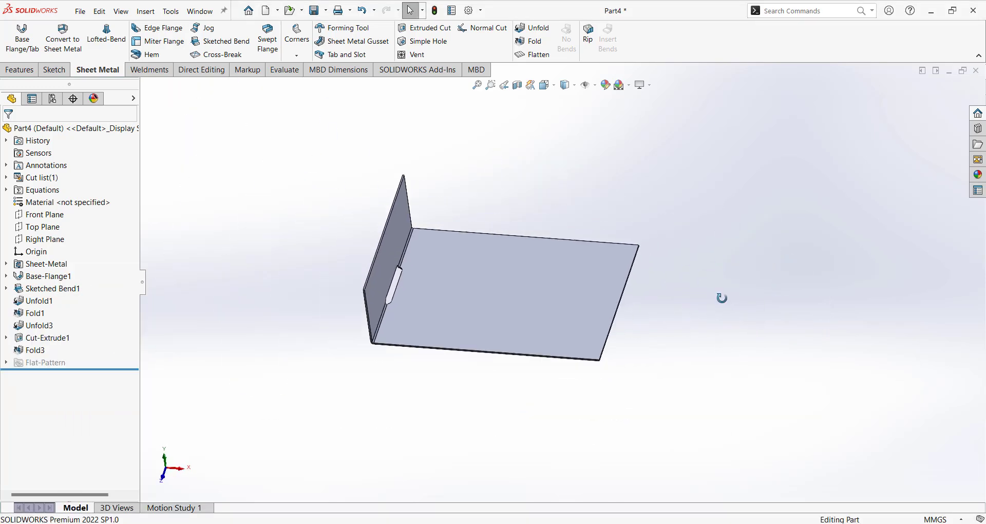
middle_click_drag(721, 298, 562, 288)
scroll(569, 311, "down", 3)
scroll(564, 293, "up", 1)
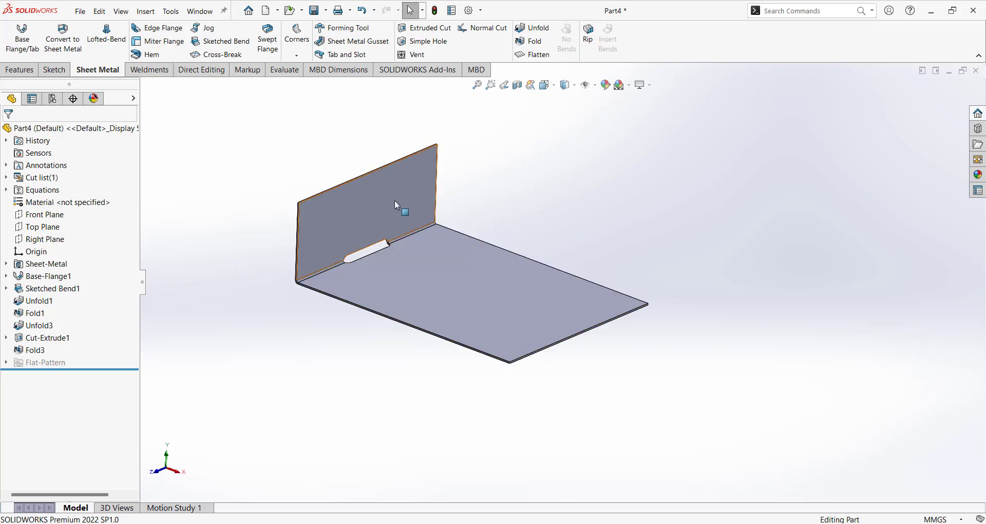
middle_click_drag(584, 341, 655, 246)
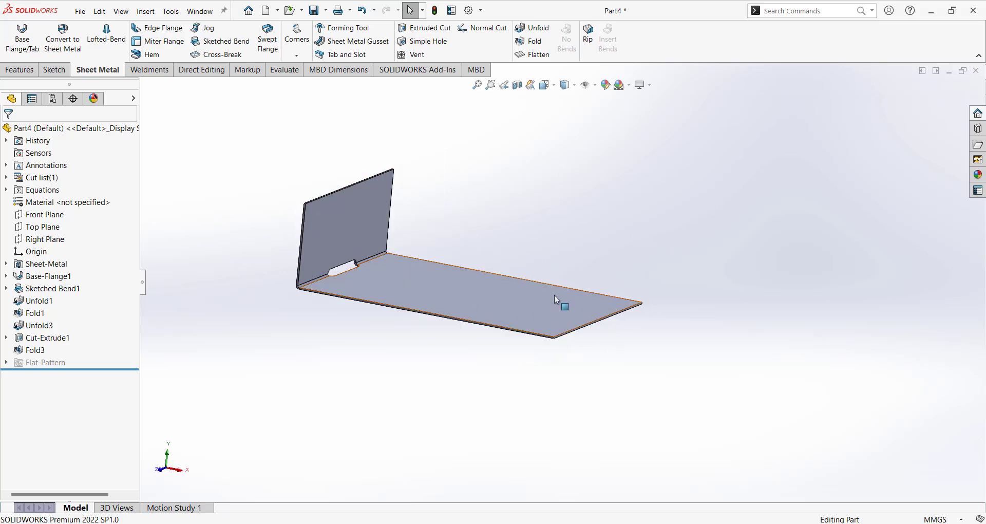
middle_click_drag(554, 295, 564, 315)
Sketch a line across the base face 55 mm from the plate's right edge.
left_click(565, 313)
left_click(616, 285)
right_click_drag(740, 122, 707, 122)
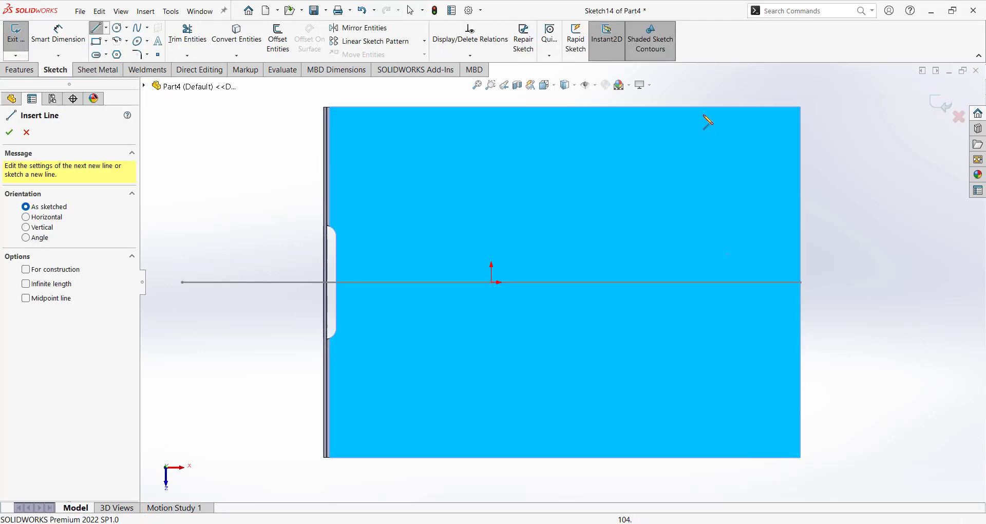
left_click(685, 107)
left_click(685, 457)
right_click_drag(741, 267, 743, 229)
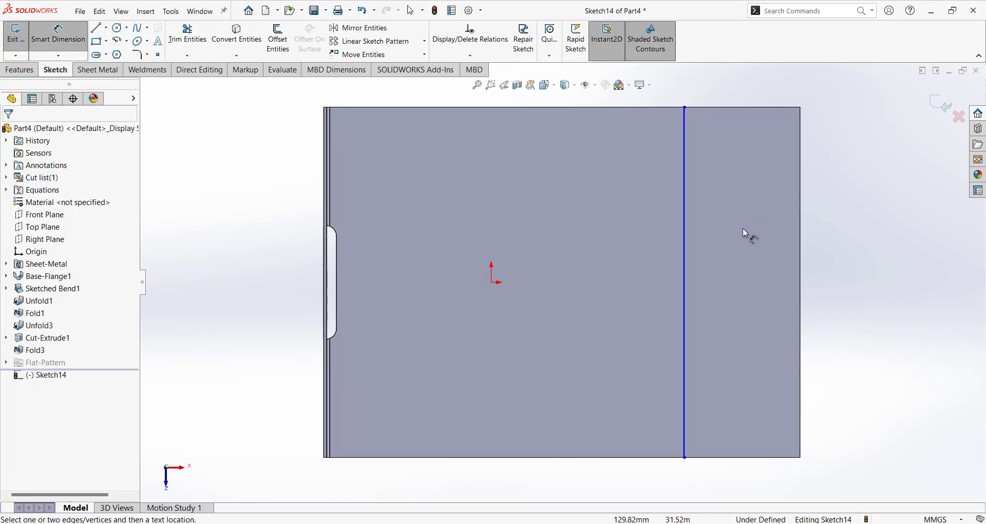
left_click(686, 257)
left_click(800, 270)
left_click(768, 249)
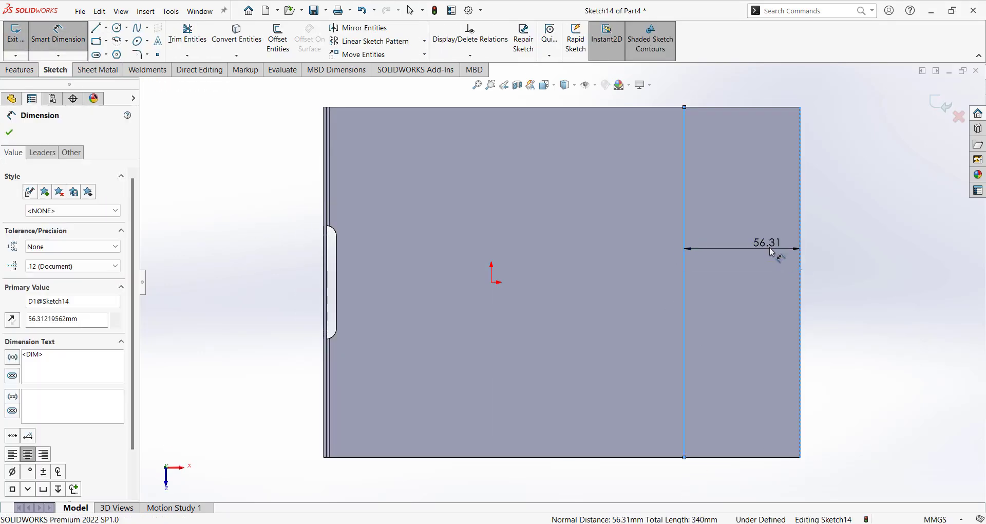
type("55")
key("Return")
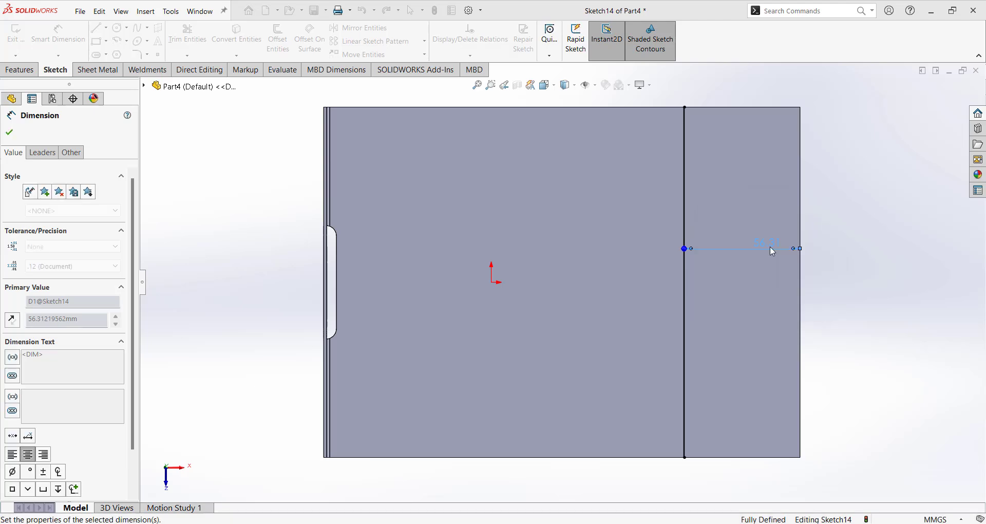
key("ctrl+b")
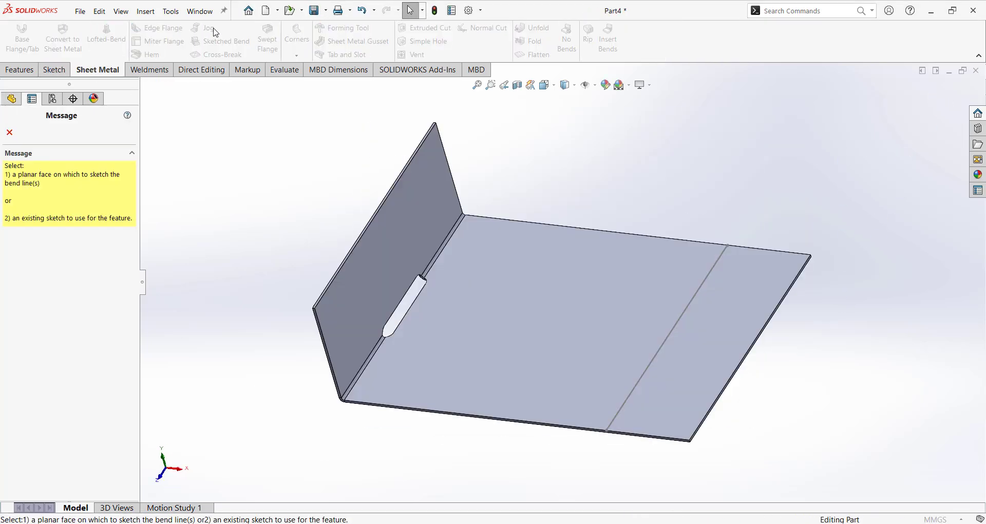
Start a jog on the sketched line, fixing the main plate face, with 10 mm offset.
left_click(647, 298)
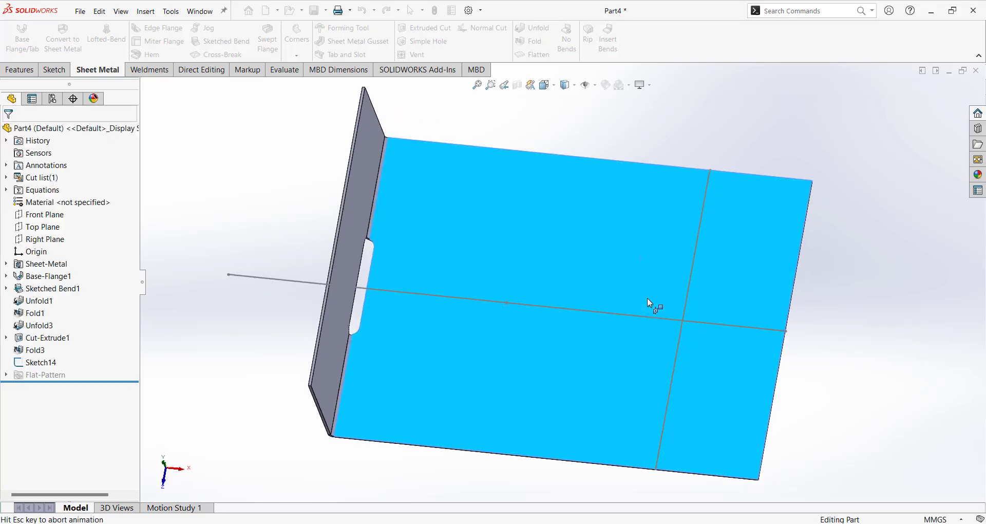
left_click(687, 287)
mouse_move(606, 327)
middle_mouse_down()
mouse_move(583, 259)
mouse_move(629, 313)
mouse_move(355, 291)
middle_mouse_up()
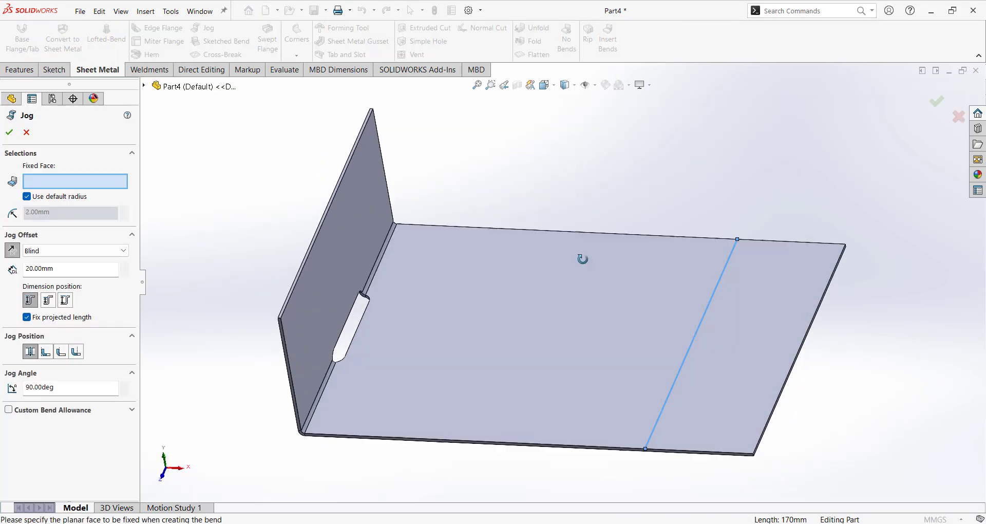
left_click(630, 312)
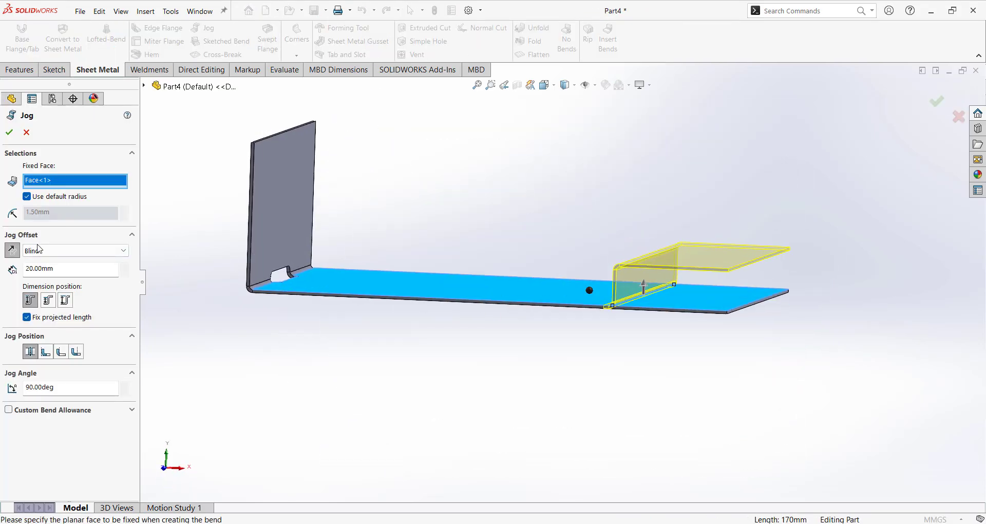
left_click(60, 270)
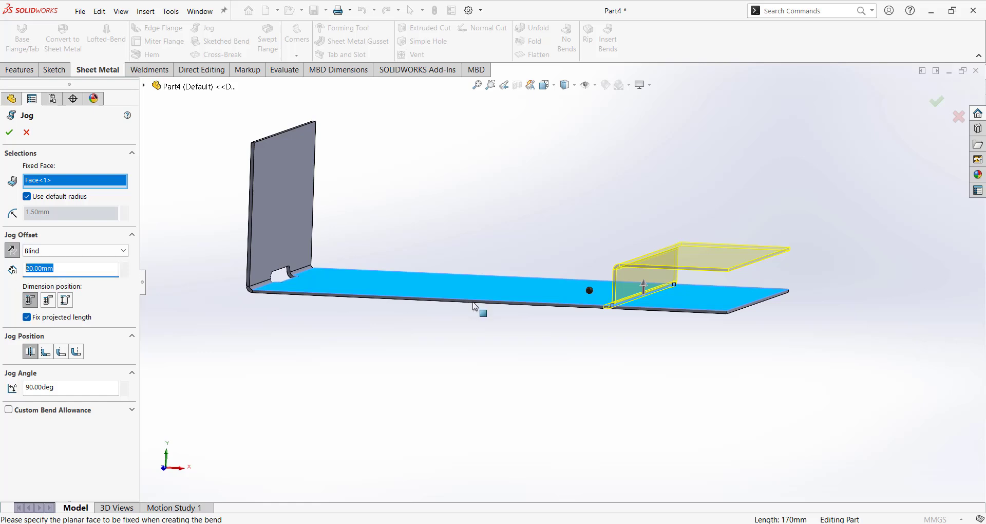
type("10")
key("Return")
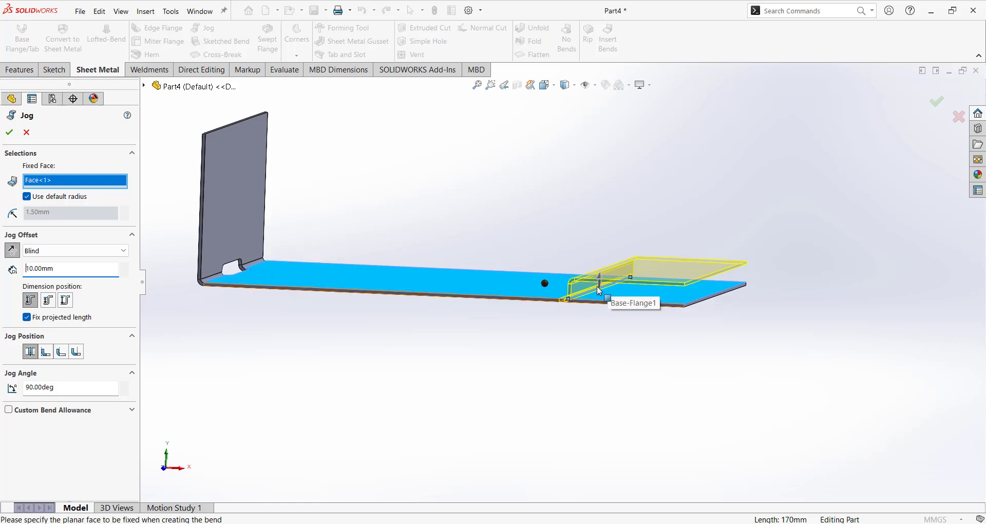
Compare the jog offset measured to the inside face versus as overall height.
scroll(599, 298, "down", 1)
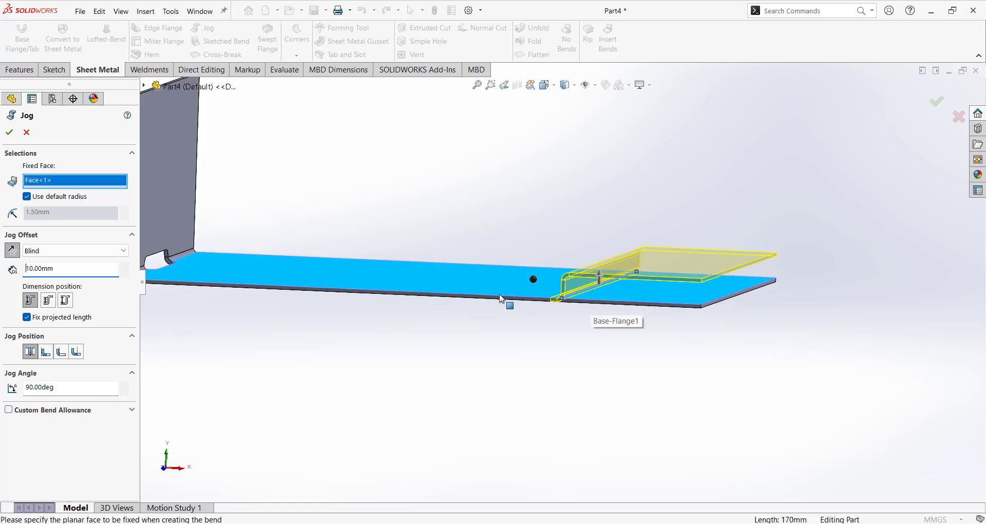
scroll(499, 295, "up", 1)
middle_click_drag(501, 243, 492, 245)
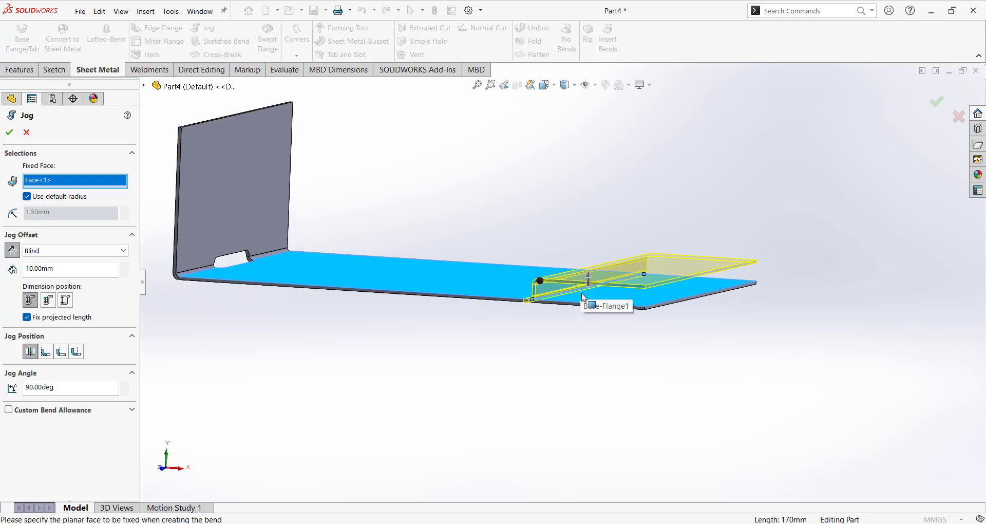
scroll(591, 303, "up", 2)
scroll(462, 262, "down", 2)
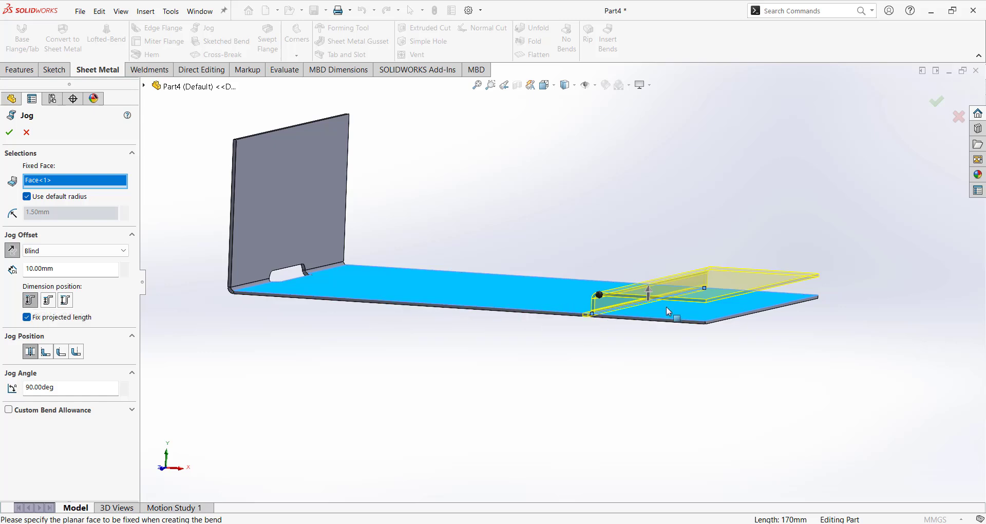
scroll(667, 307, "down", 2)
scroll(532, 293, "down", 2)
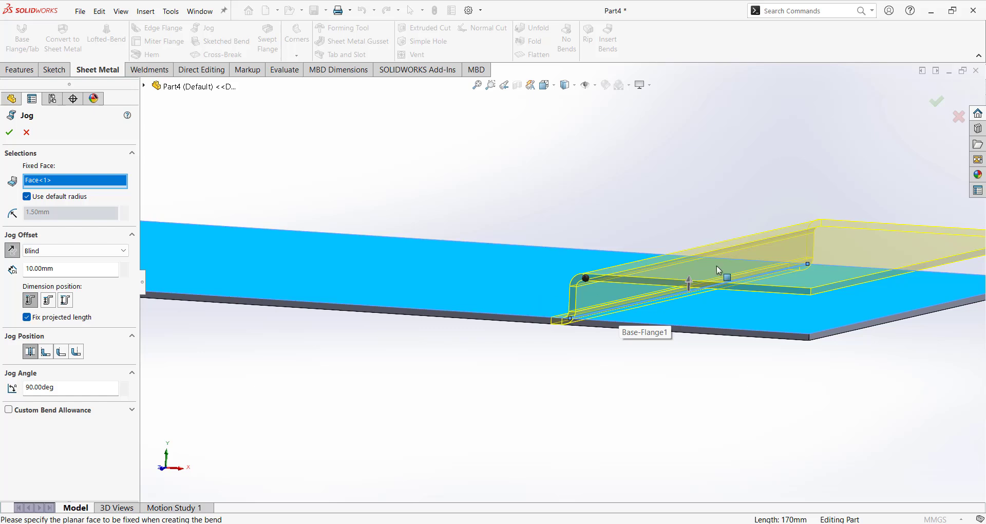
left_click(49, 301)
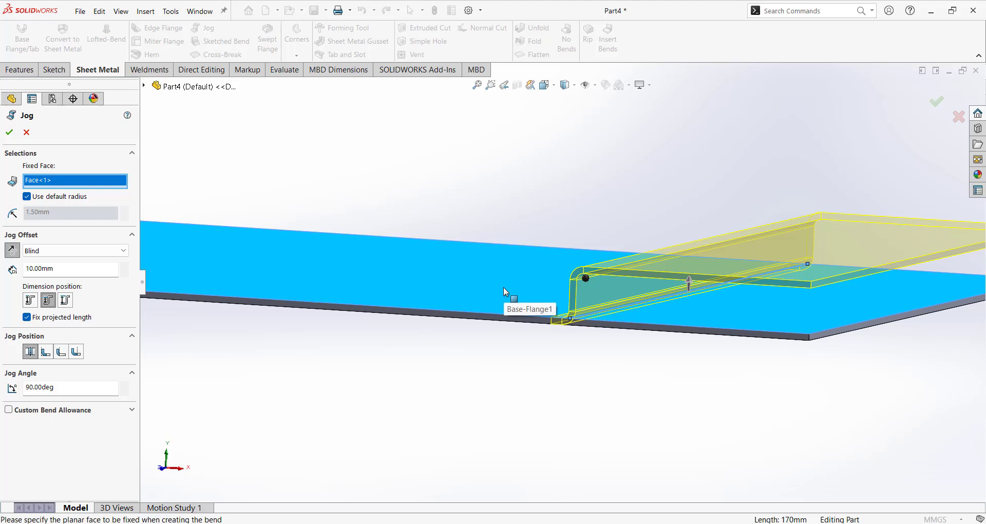
middle_click_drag(621, 341, 282, 325)
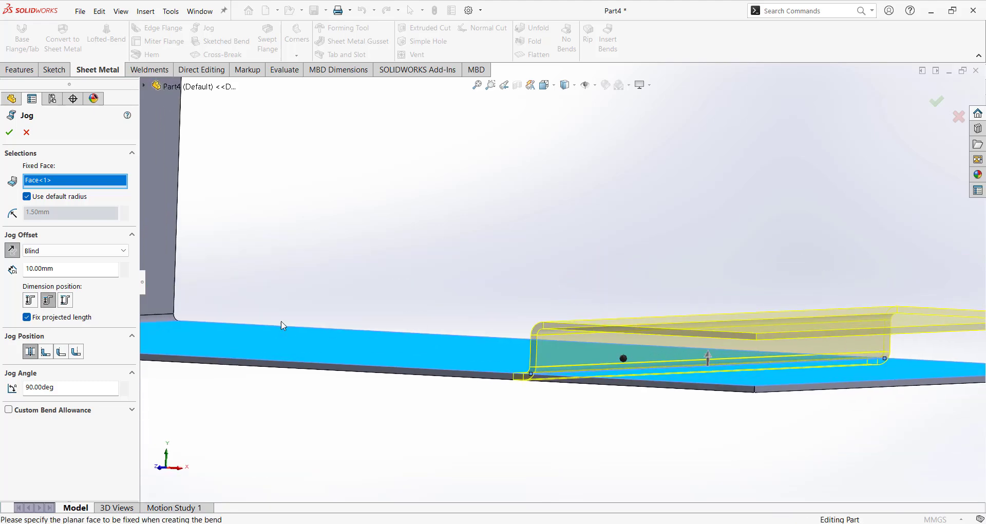
left_click(65, 300)
middle_click_drag(411, 400, 683, 286)
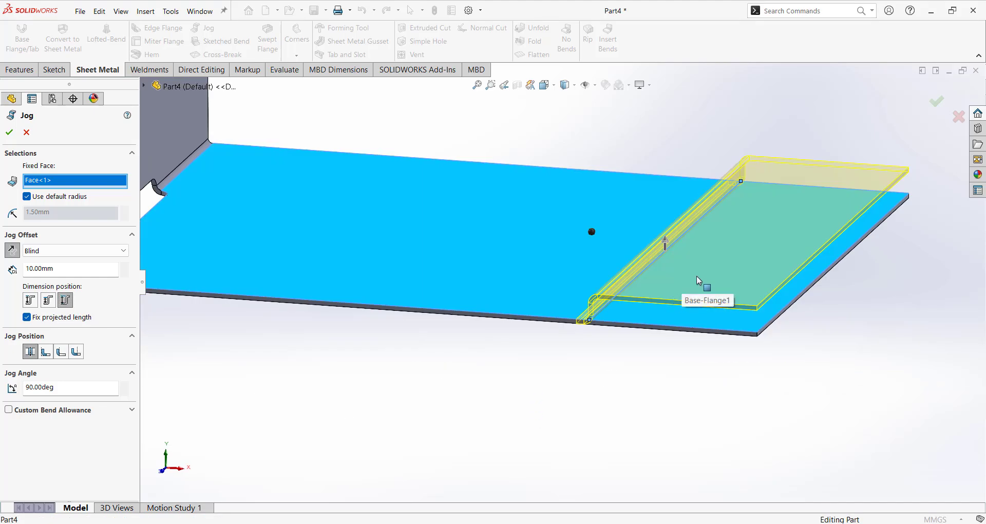
middle_click_drag(661, 361, 537, 393)
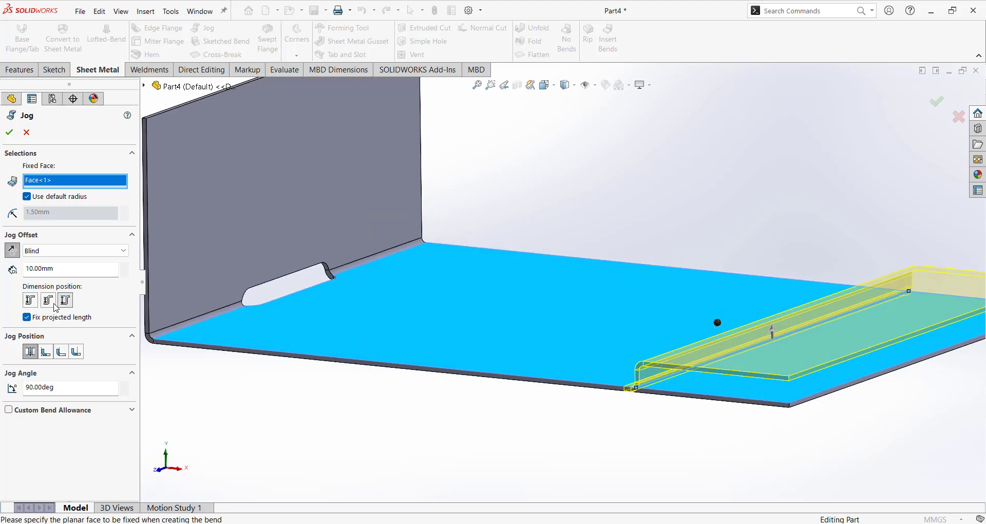
mouse_move(585, 358)
middle_mouse_down()
mouse_move(657, 343)
mouse_move(623, 337)
mouse_move(592, 315)
mouse_move(606, 337)
mouse_move(583, 347)
middle_mouse_up()
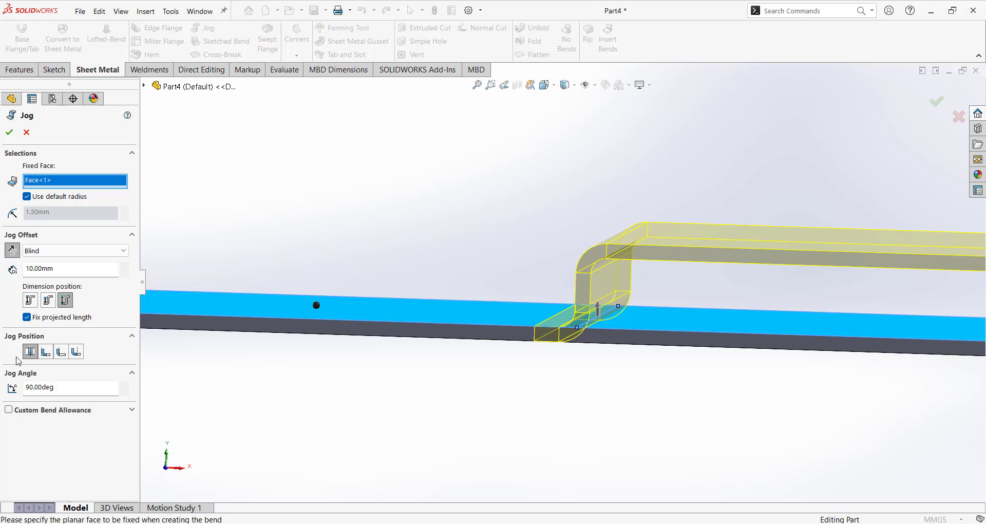
Try the Jog Position options, settle on the fourth, and confirm Jog1.
left_click(46, 352)
middle_click_drag(468, 392, 530, 381)
scroll(588, 317, "down", 3)
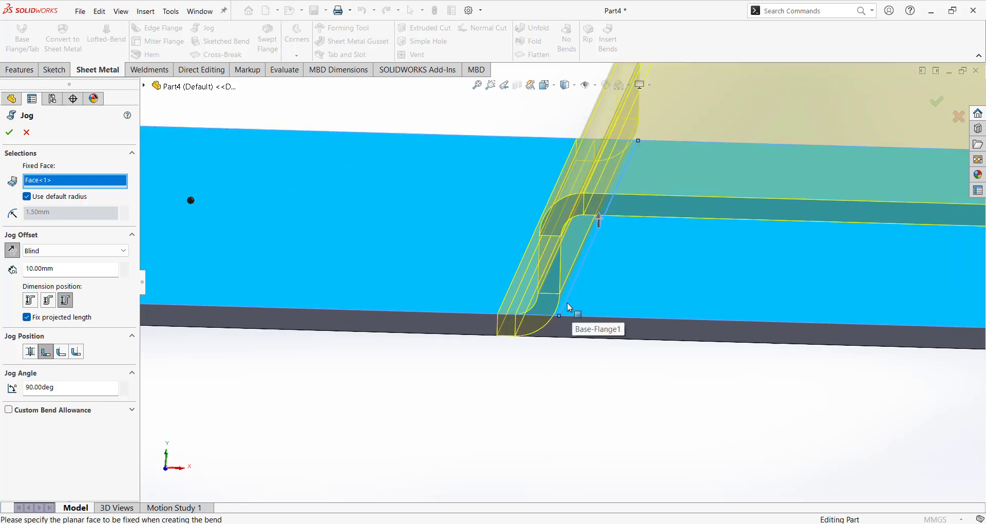
left_click(61, 352)
middle_click_drag(273, 364, 559, 297)
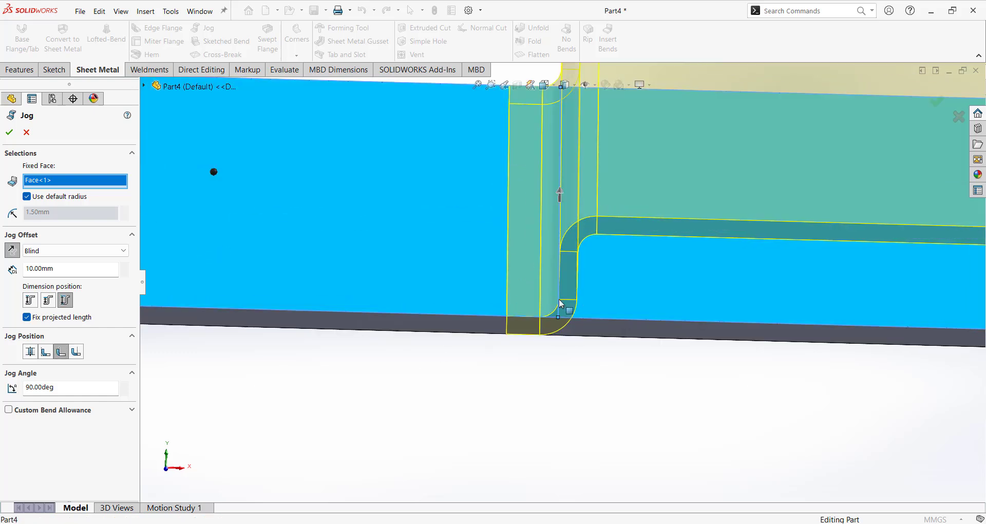
left_click(76, 352)
left_click(9, 132)
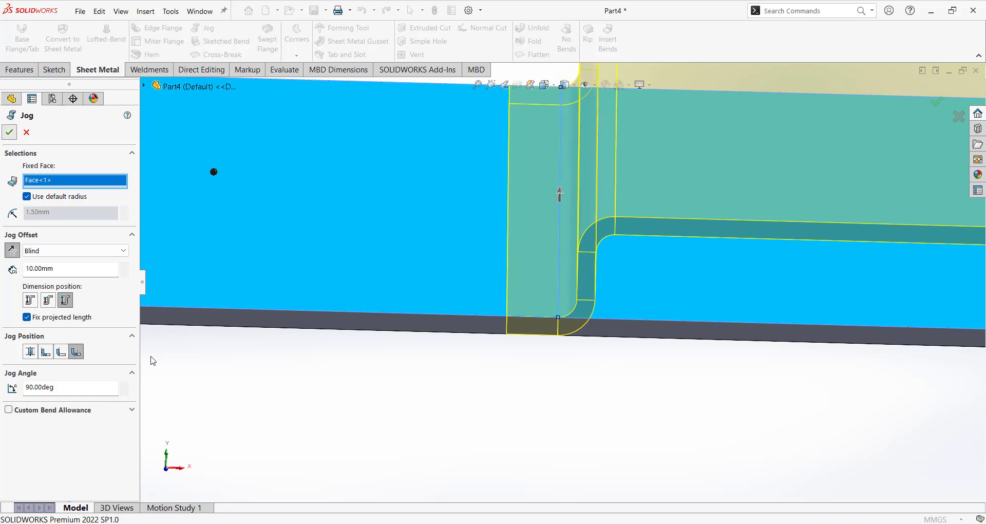
Orbit around the whole jogged part and show it as a flat pattern.
scroll(498, 409, "up", 8)
middle_click_drag(497, 409, 566, 289)
scroll(559, 334, "down", 2)
scroll(559, 334, "up", 1)
middle_click_drag(559, 334, 563, 315)
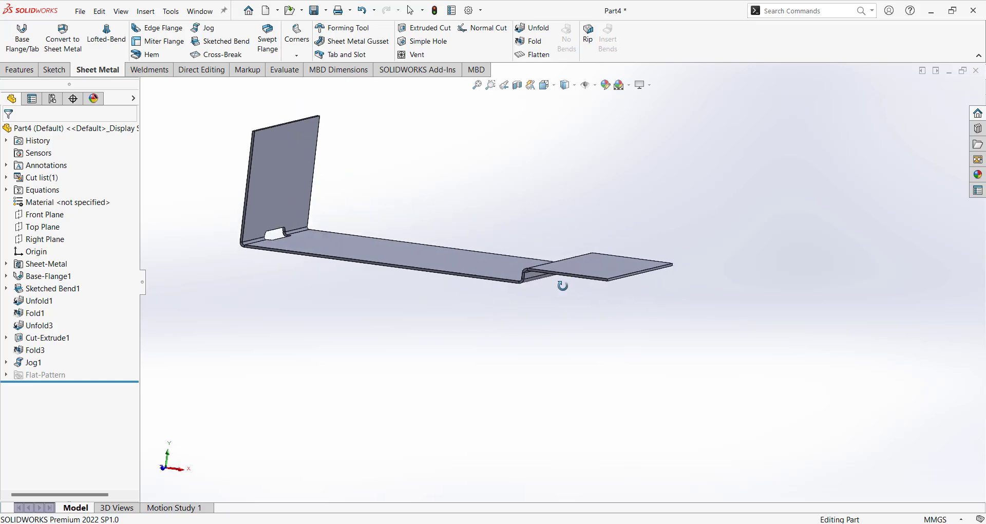
left_click(534, 54)
Fold the part back from the flat pattern and orbit to the sketched line.
left_click(534, 55)
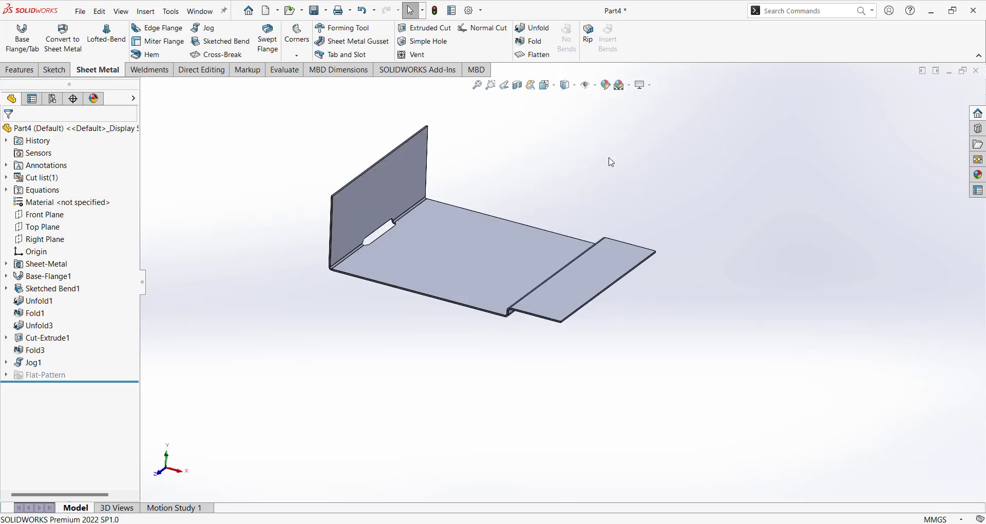
middle_click_drag(666, 204, 673, 253)
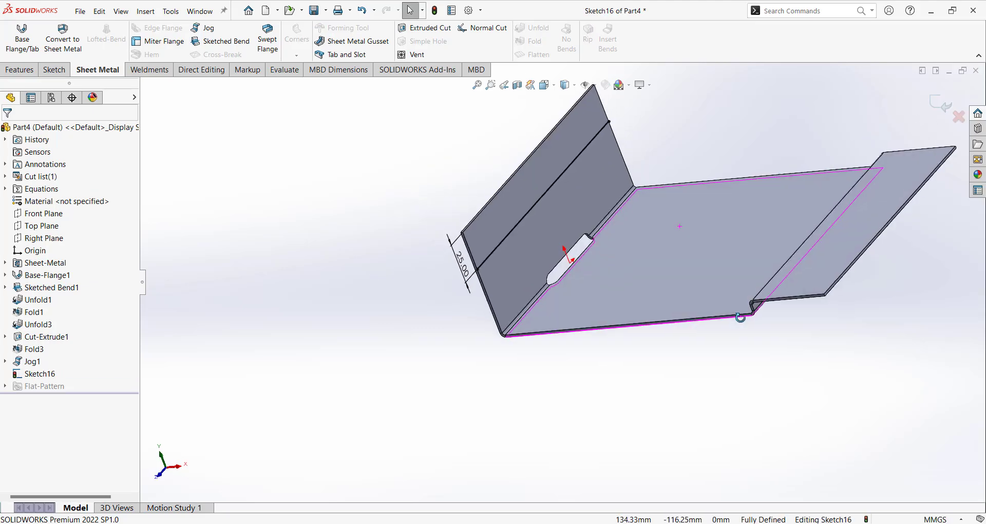
mouse_move(575, 412)
middle_mouse_down()
mouse_move(579, 425)
mouse_move(575, 348)
mouse_move(568, 387)
middle_mouse_up()
middle_click_drag(630, 311, 625, 381)
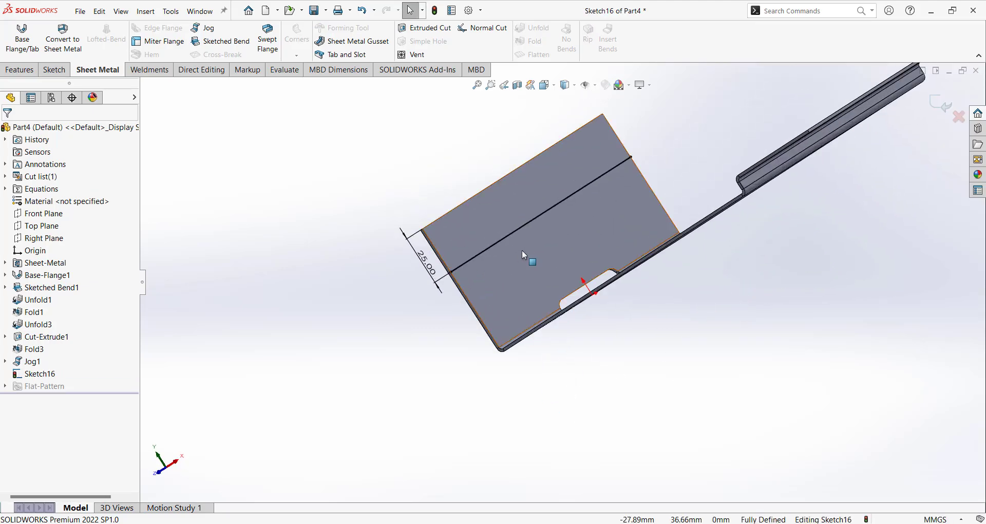
Start a jog on the sketched line with the large flat face as fixed face.
left_click(206, 29)
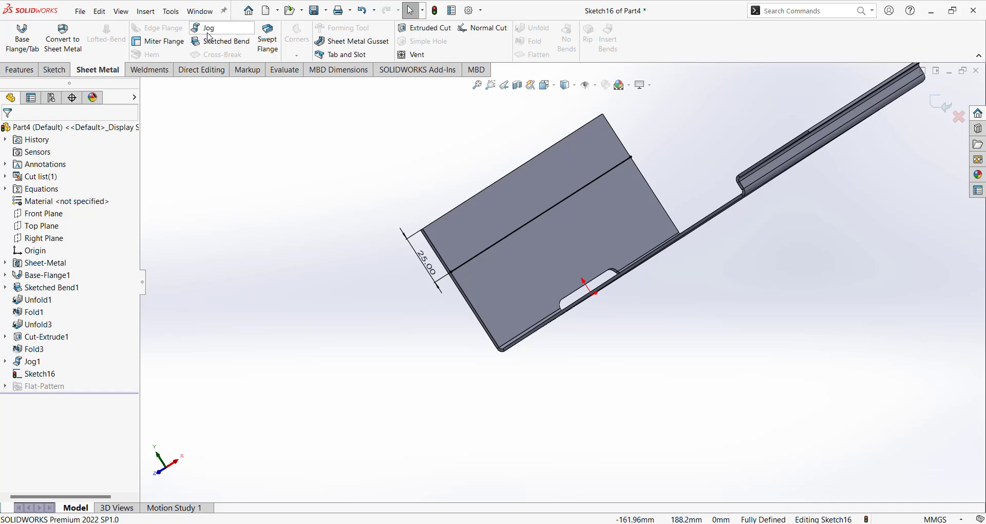
left_click(521, 258)
mouse_move(528, 261)
middle_mouse_down()
mouse_move(557, 249)
mouse_move(523, 253)
middle_mouse_up()
scroll(522, 252, "down", 3)
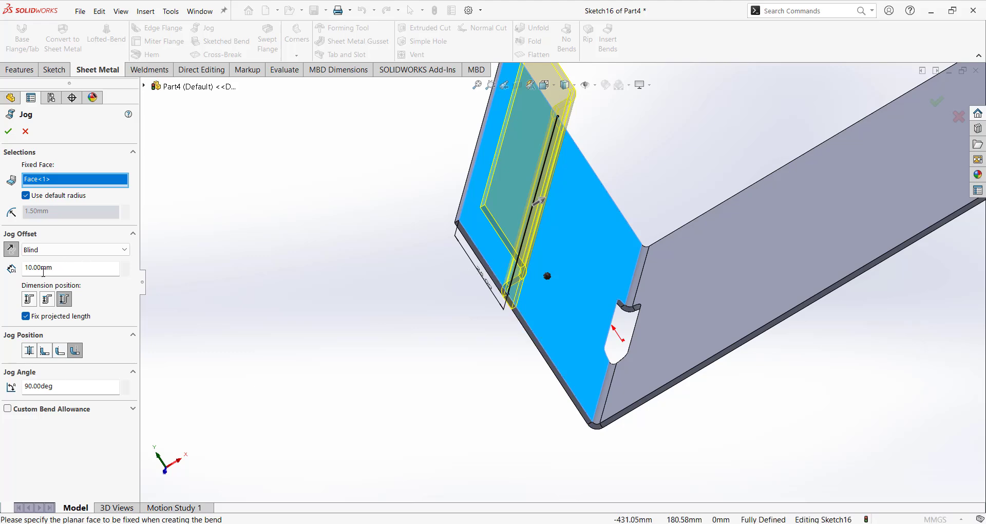
middle_click_drag(569, 252, 538, 219)
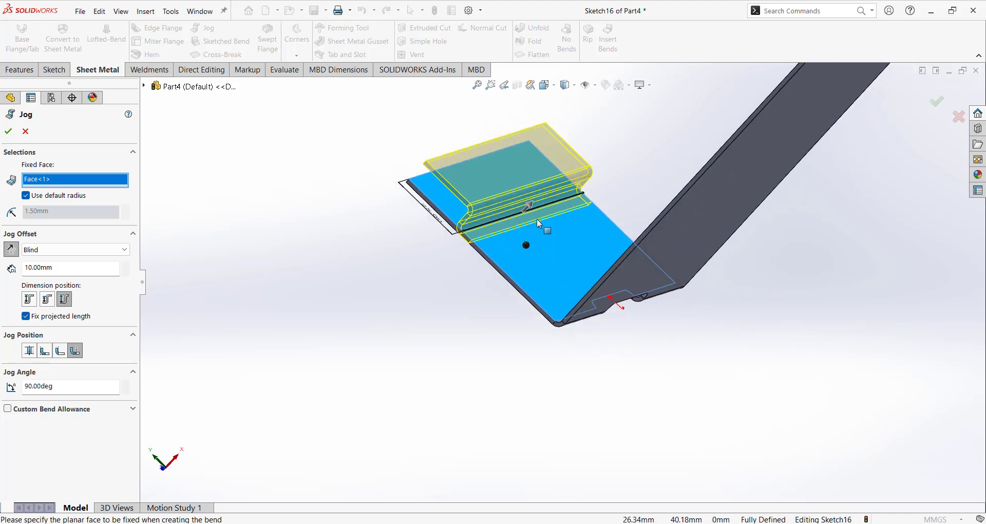
scroll(491, 218, "down", 2)
scroll(493, 217, "down", 2)
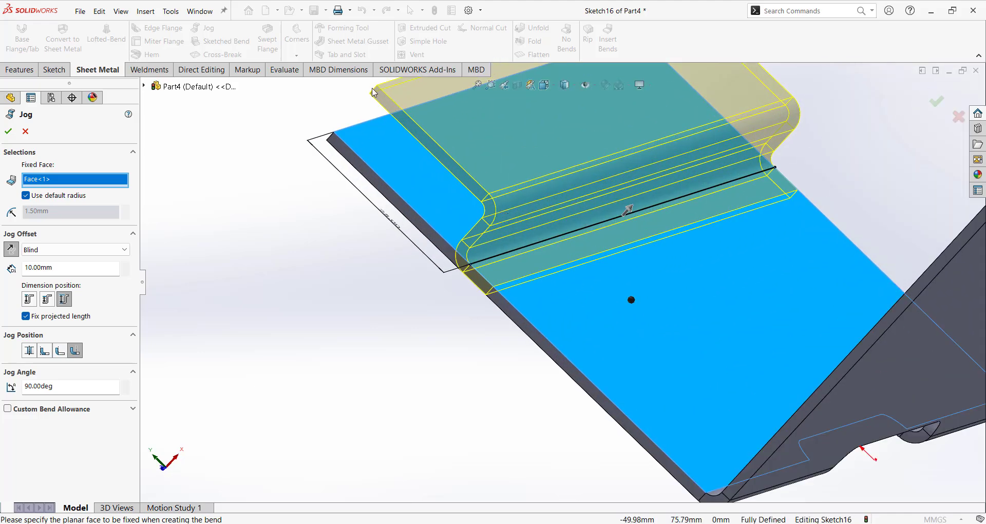
middle_click_drag(460, 178, 488, 198)
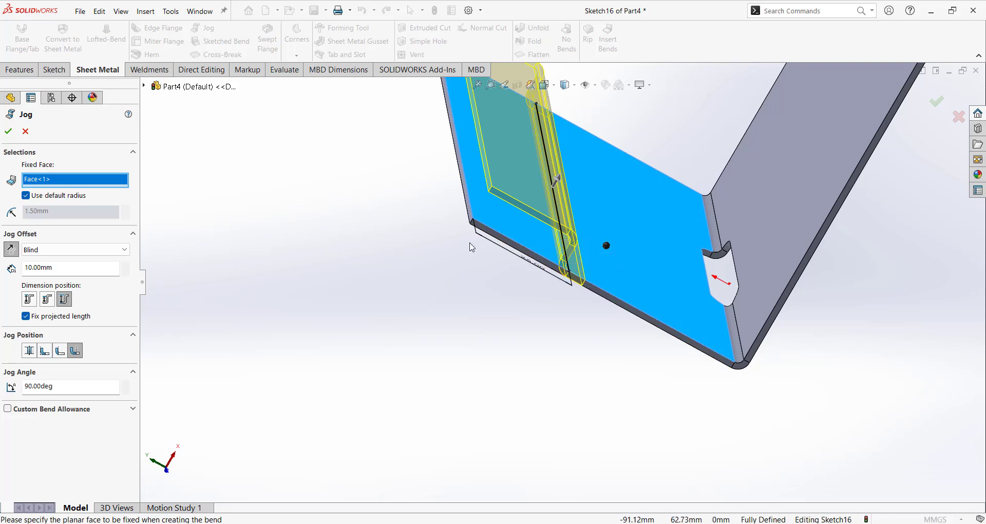
middle_click_drag(589, 264, 527, 203)
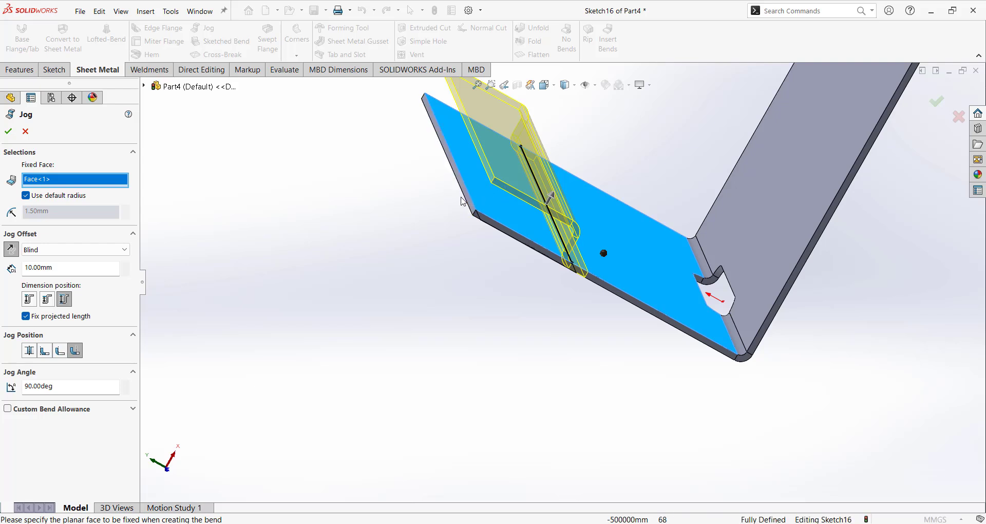
Compare the preview with and without Fix projected length, then confirm Jog2 with it fixed.
left_click(26, 316)
middle_click_drag(435, 313, 529, 262)
scroll(528, 262, "down", 4)
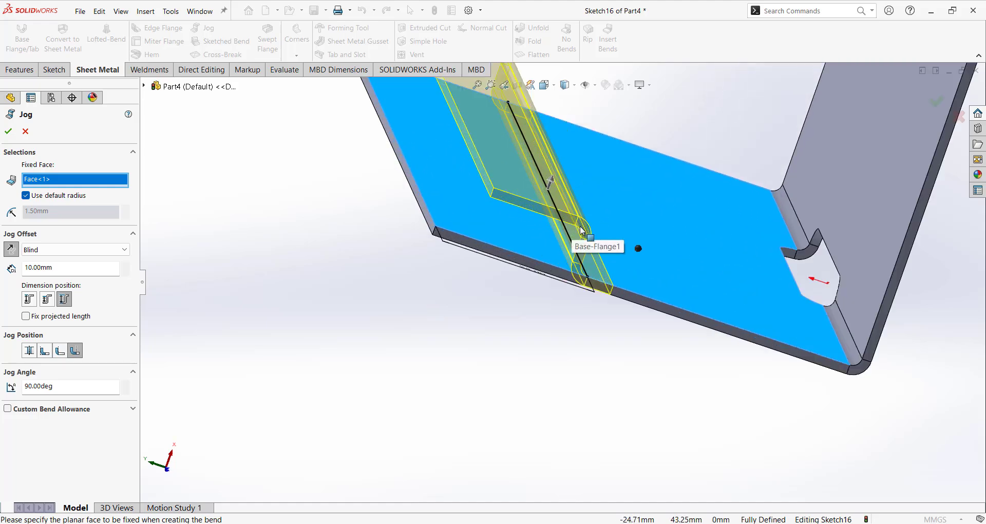
scroll(584, 271, "up", 4)
middle_click_drag(584, 271, 539, 264)
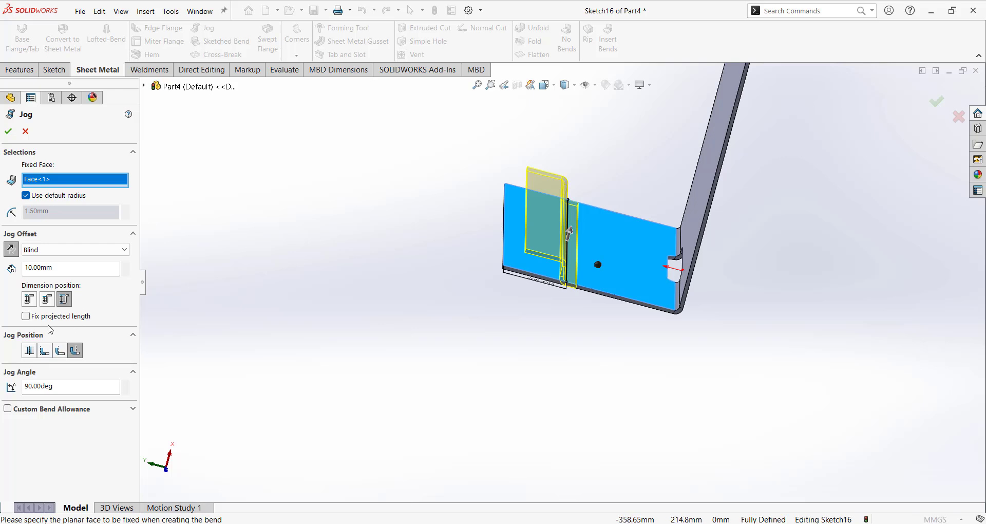
left_click(25, 317)
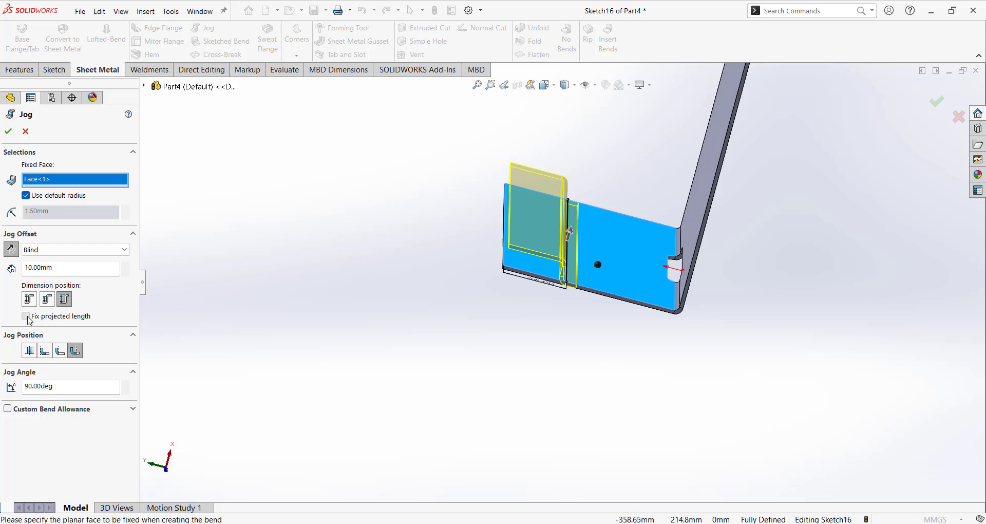
middle_click_drag(570, 287, 537, 261)
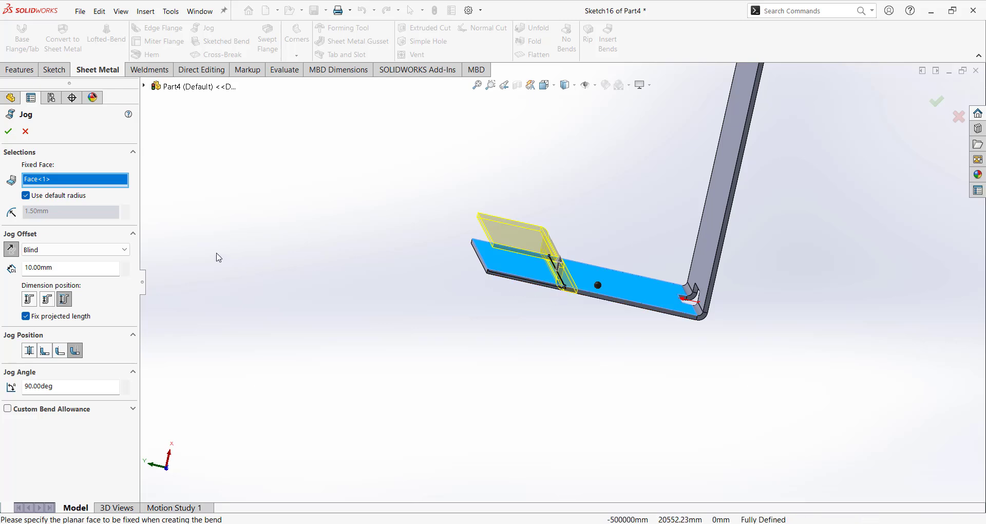
mouse_move(479, 264)
middle_mouse_down()
mouse_move(481, 280)
mouse_move(471, 262)
middle_mouse_up()
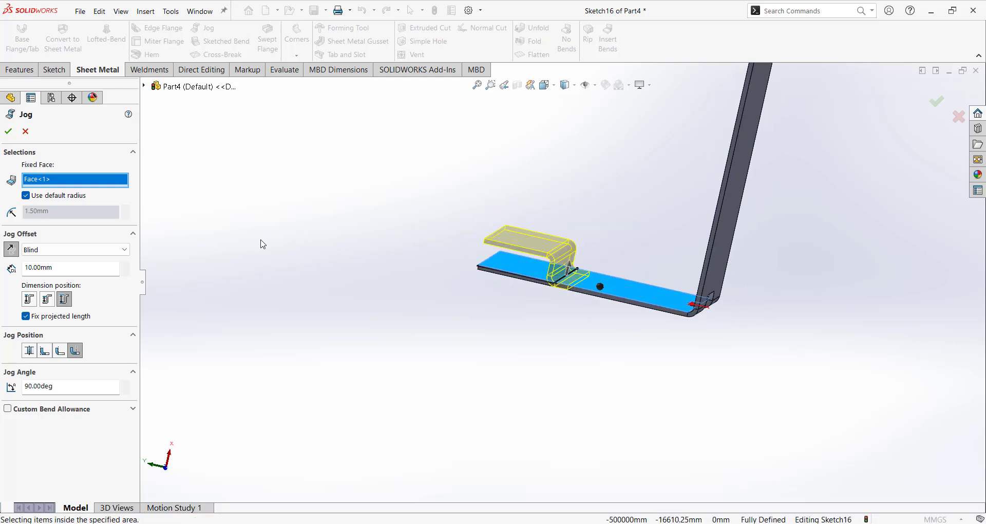
left_click(26, 316)
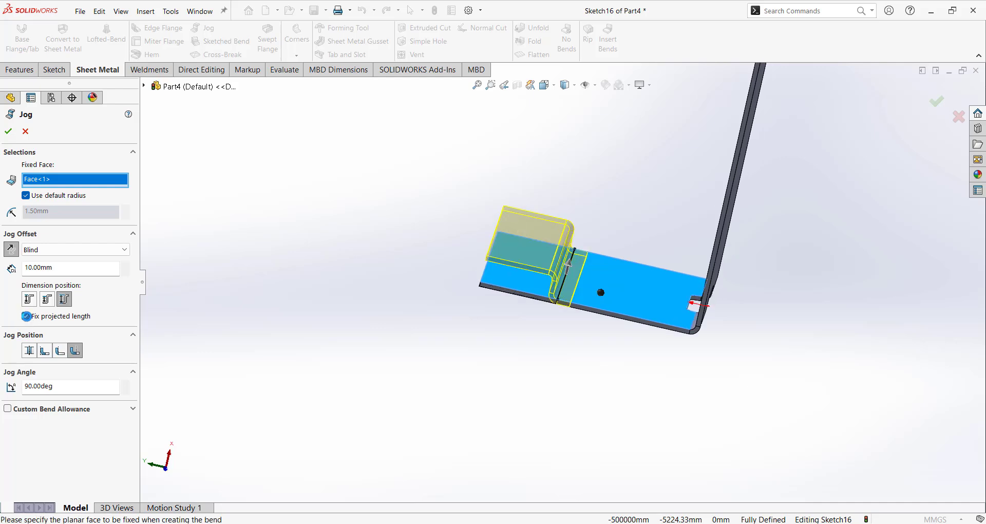
left_click(26, 317)
left_click(25, 316)
left_click(8, 132)
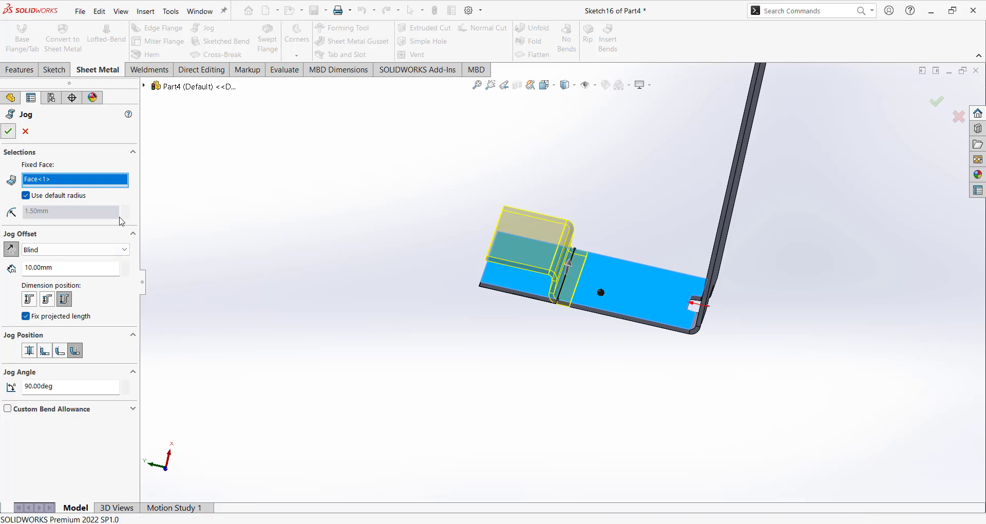
middle_click_drag(432, 314, 696, 343)
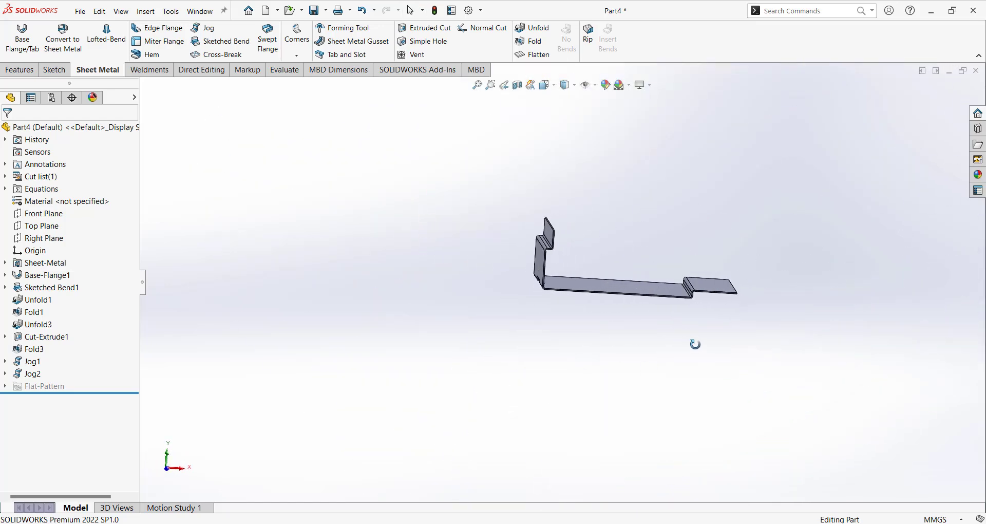
Orbit around the finished jogged part, then start a new document with Ctrl+N.
scroll(655, 301, "down", 4)
middle_click_drag(557, 217, 567, 412)
middle_click_drag(642, 206, 600, 155)
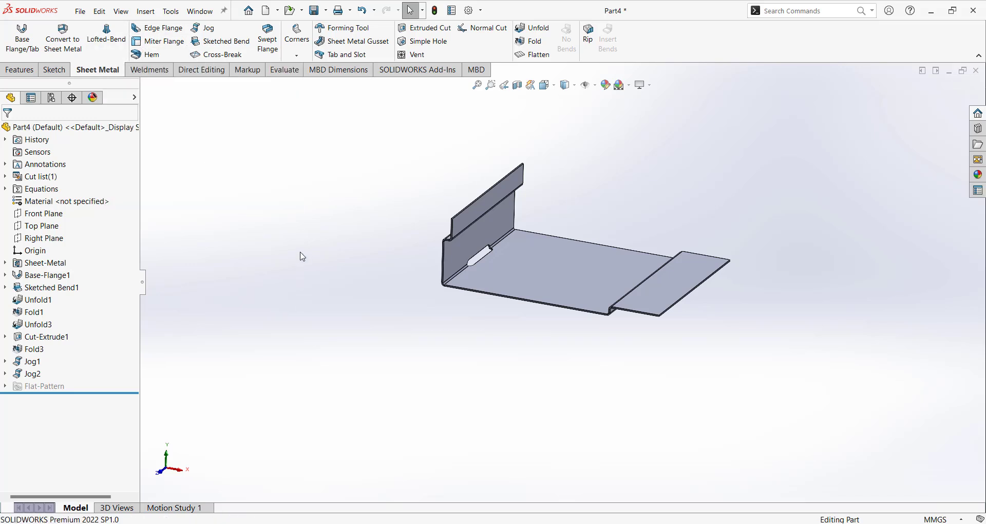
key("ctrl+n")
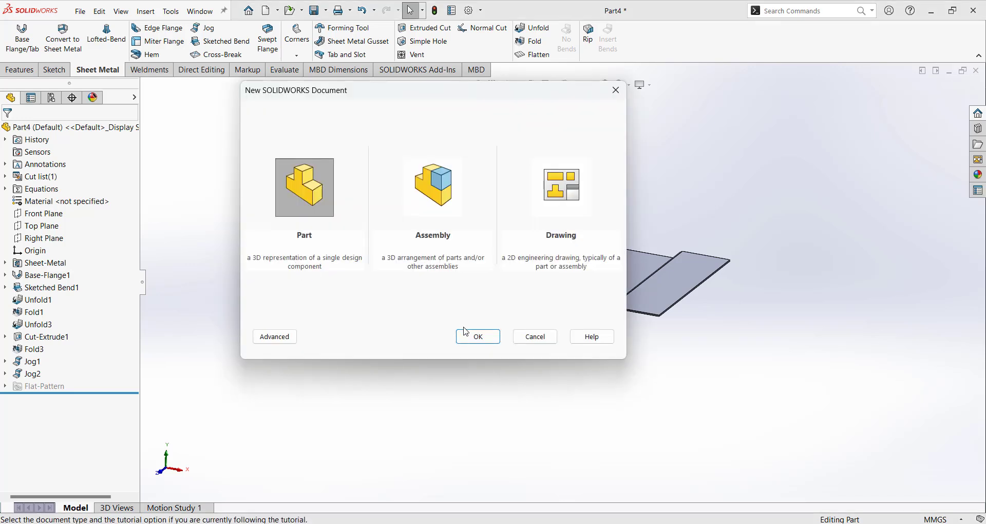
Create the new Part5 part, bring up the Sheet Metal tools, and select Top Plane.
left_click(473, 335)
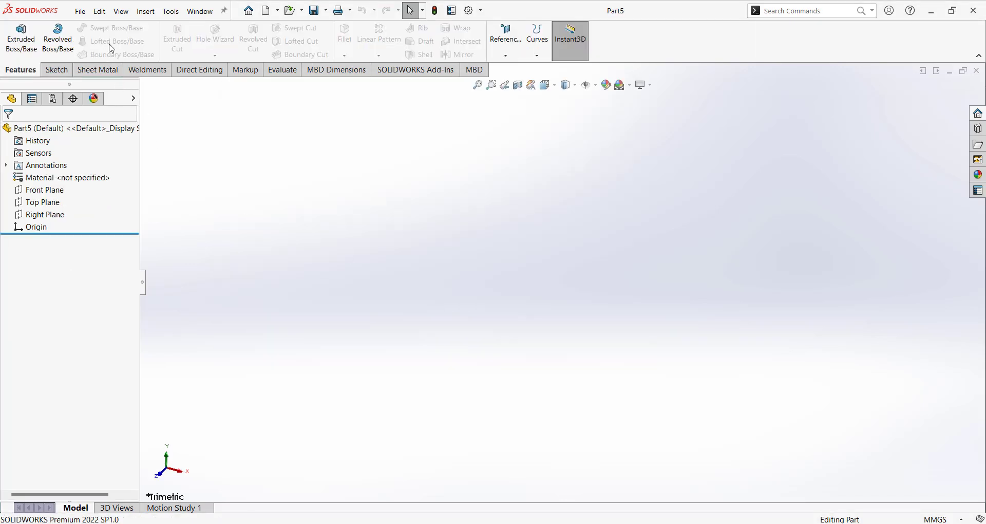
left_click(100, 71)
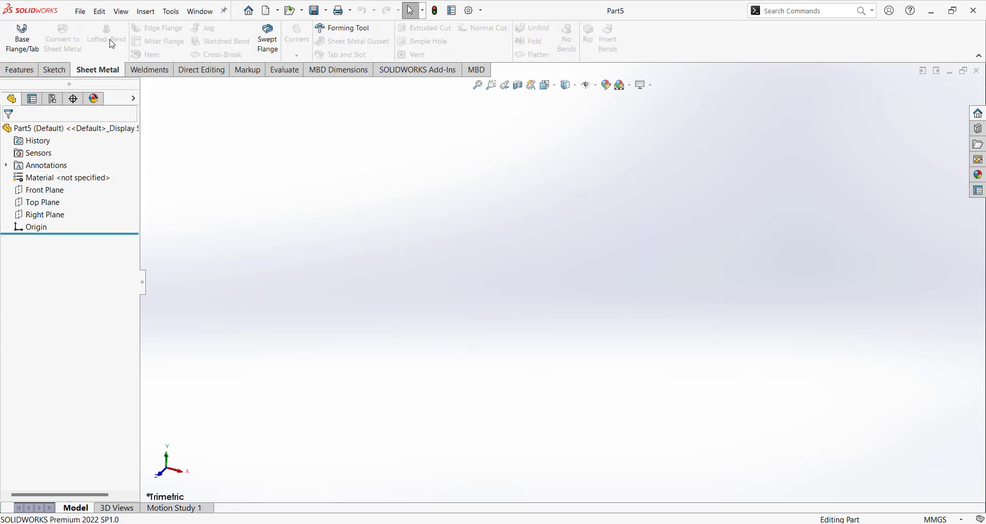
left_click(21, 71)
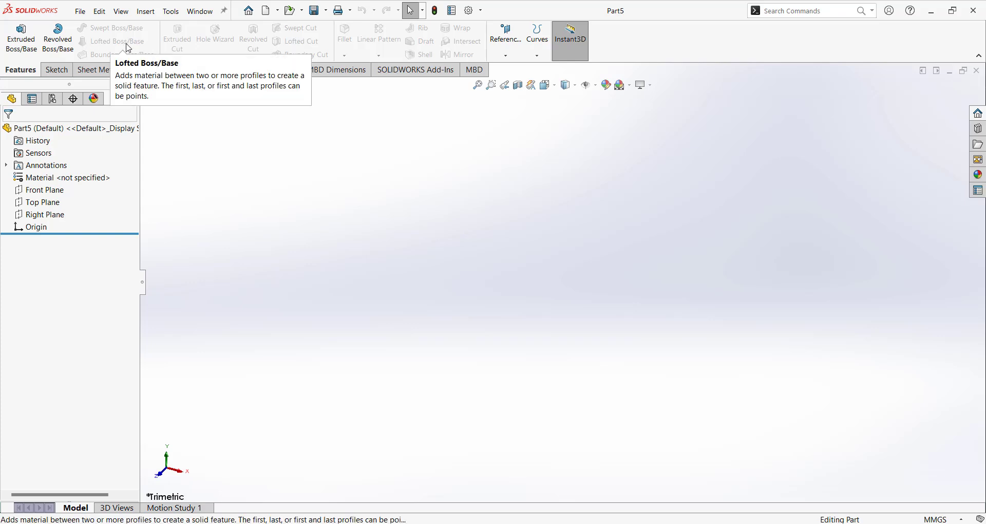
left_click(109, 68)
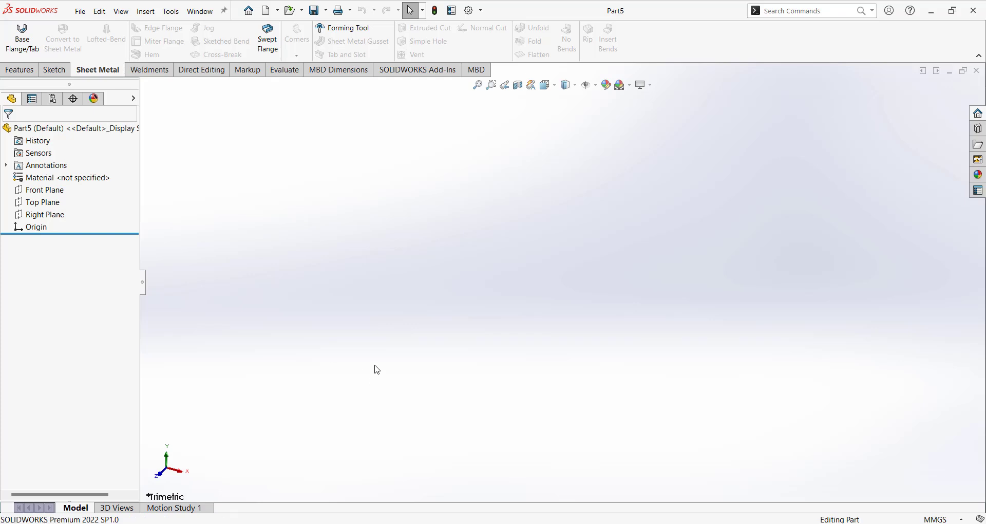
left_click(39, 202)
Sketch a center rectangle at the origin on Top Plane, 200 mm wide.
left_click(47, 189)
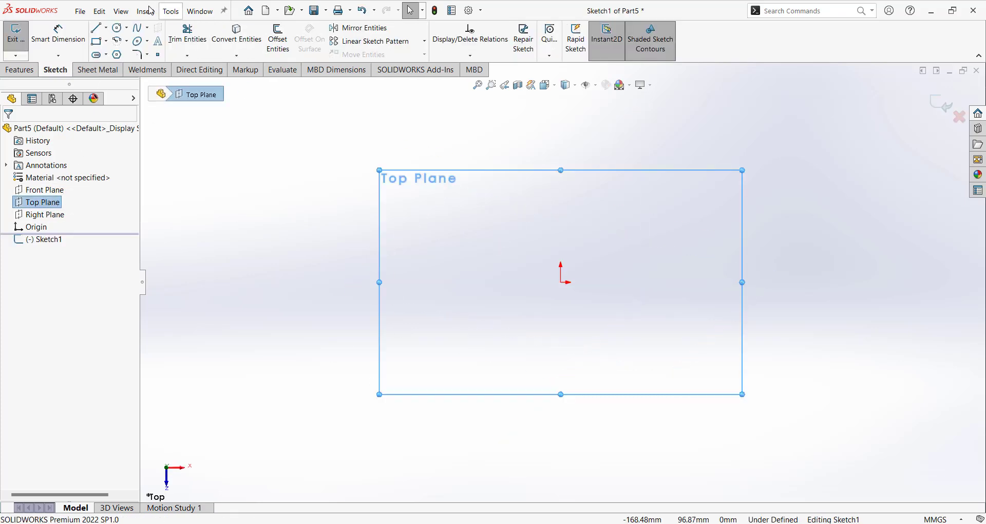
left_click(106, 41)
left_click(126, 67)
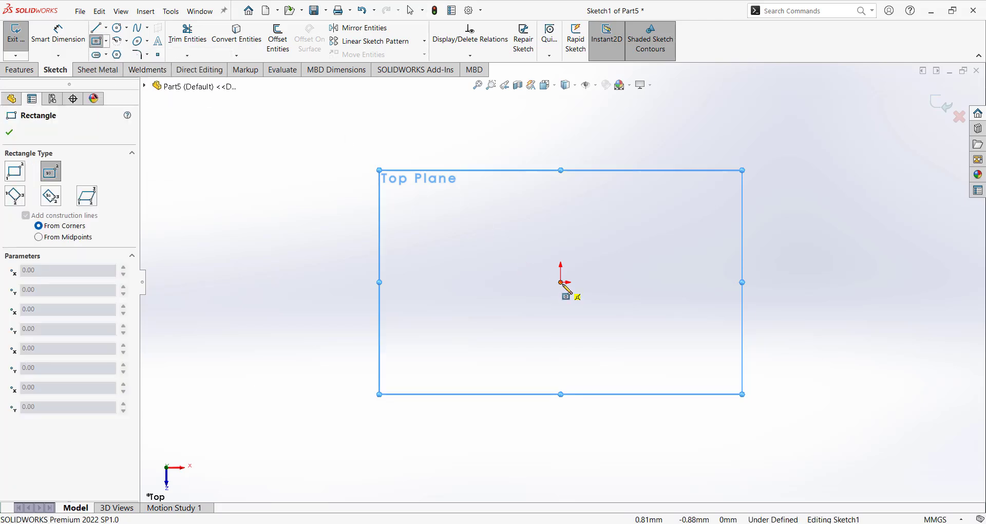
left_click(562, 282)
left_click(377, 418)
right_click_drag(342, 379, 347, 339)
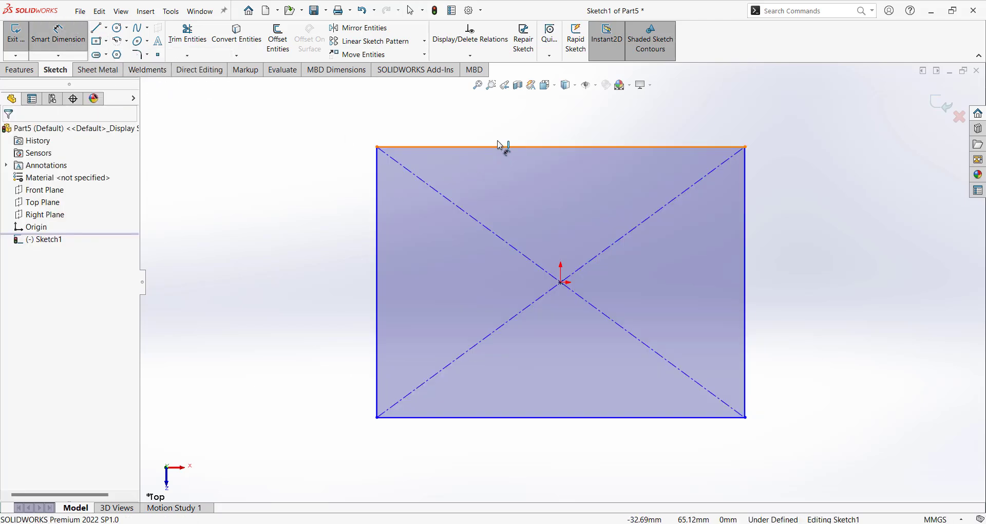
left_click(500, 146)
left_click(501, 131)
type("200")
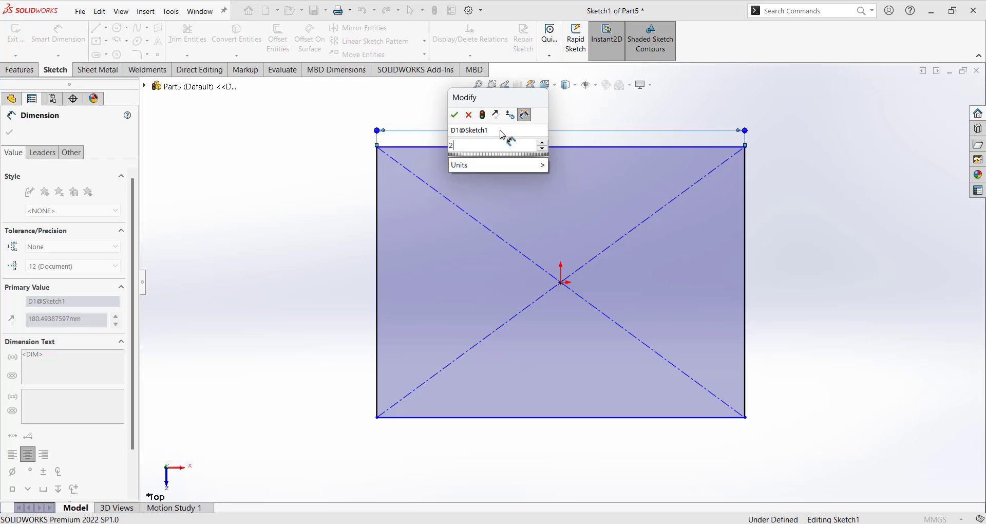
key("Return")
Dimension the rectangle's left edge to 150 mm tall.
left_click(379, 191)
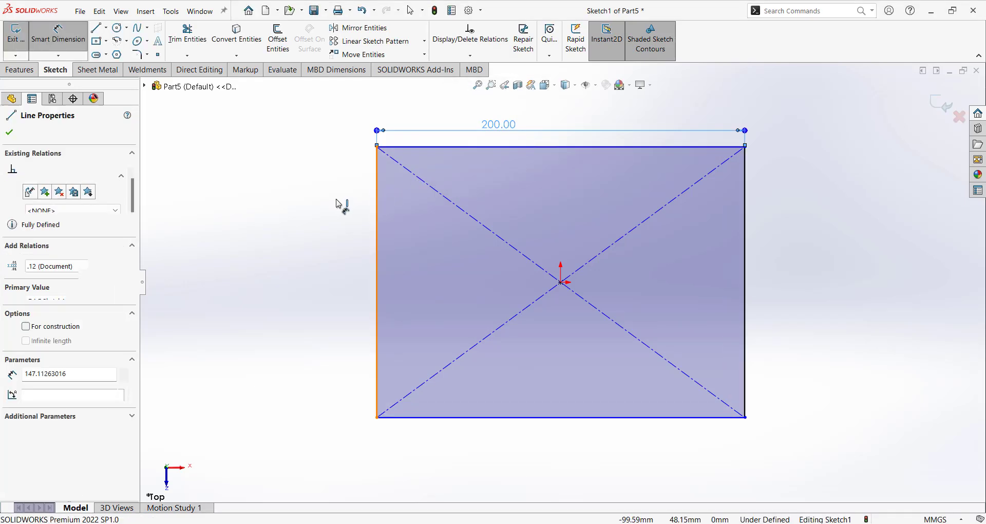
left_click(339, 208)
type("150")
key("Return")
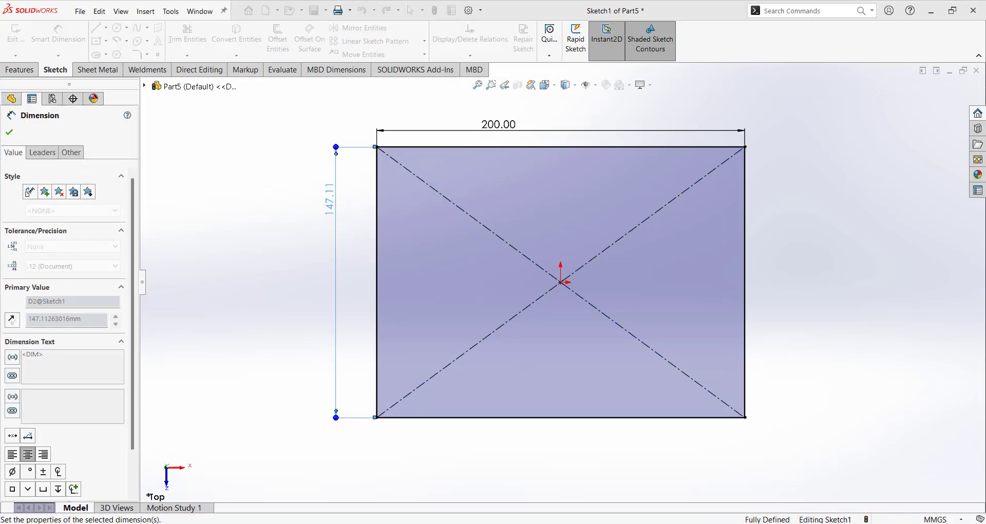
Round all four rectangle corners with 10 mm sketch fillets.
left_click(136, 54)
left_click(378, 146)
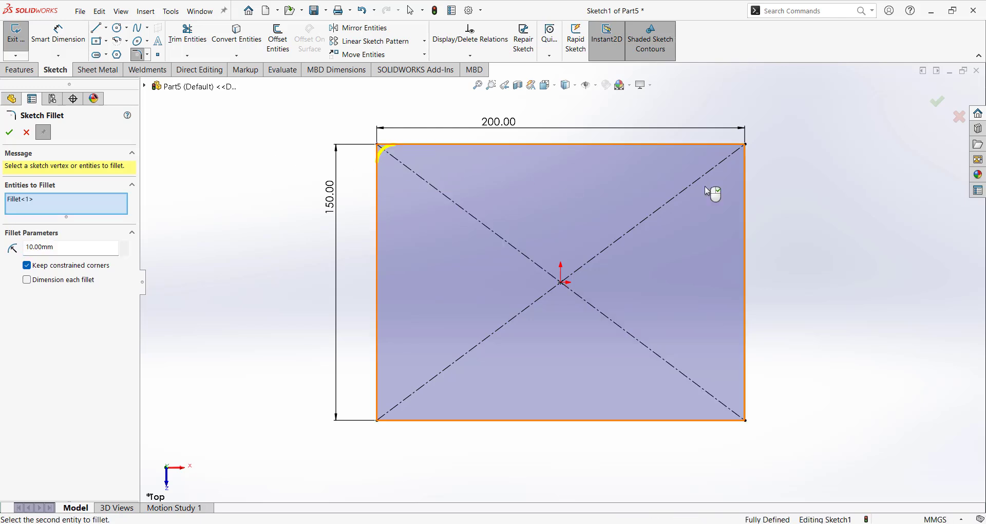
left_click(746, 145)
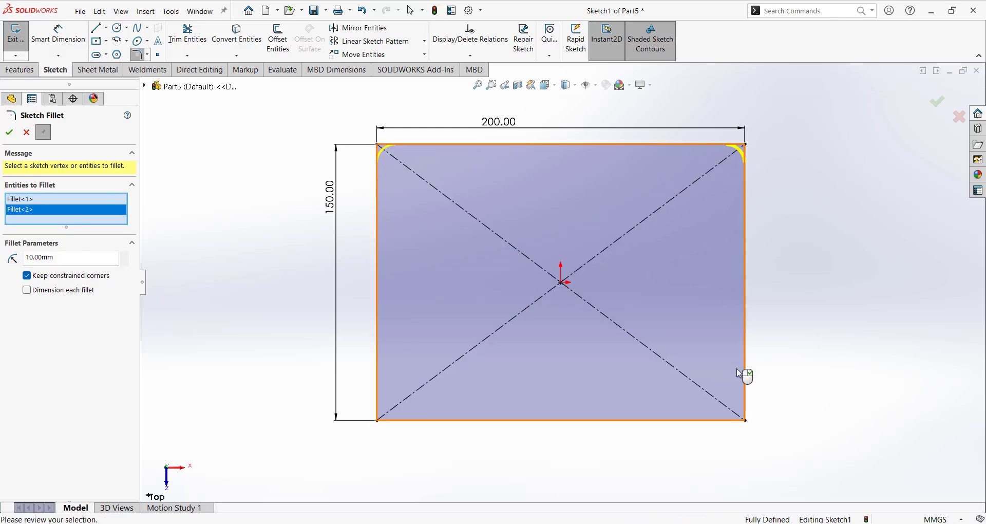
left_click(746, 420)
left_click(377, 420)
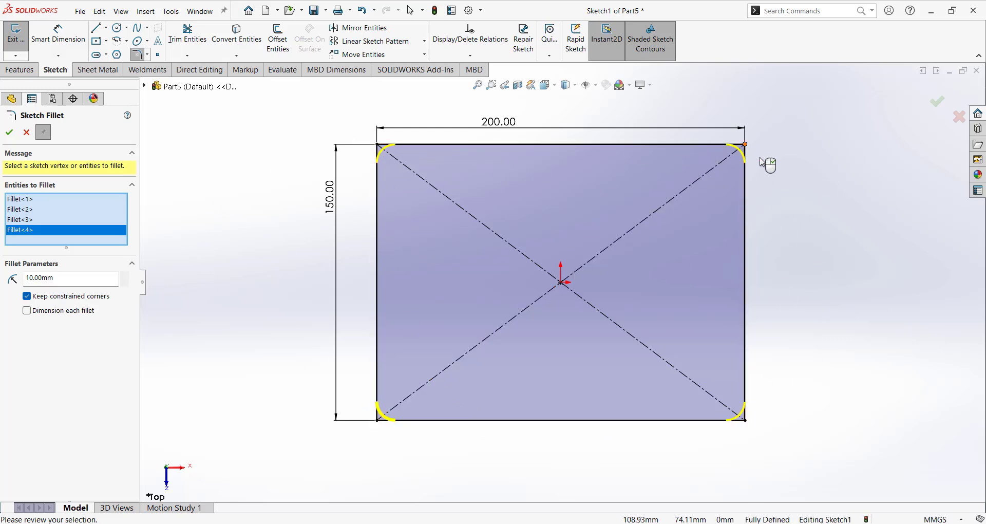
left_click(9, 133)
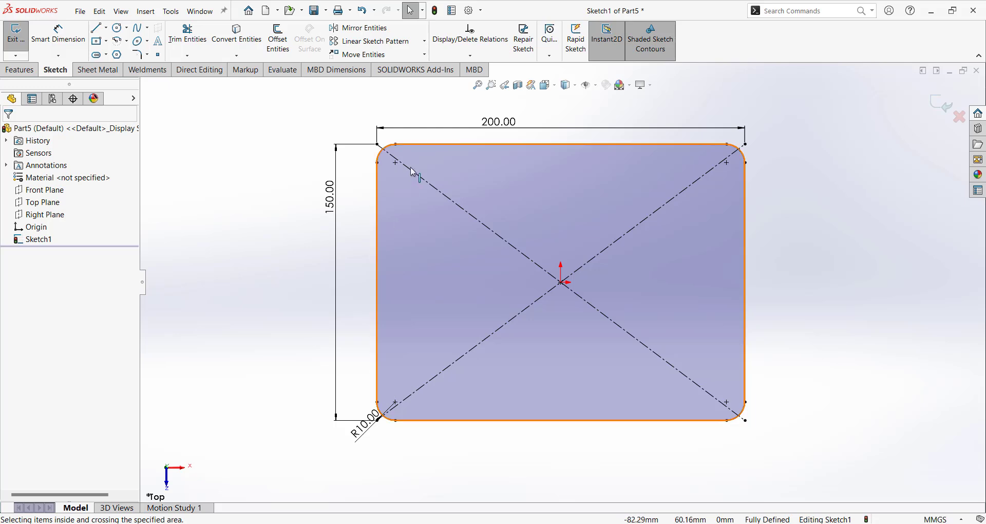
Draw a vertical centerline from the origin to the top edge midpoint.
left_click(107, 27)
left_click(120, 54)
left_click(561, 282)
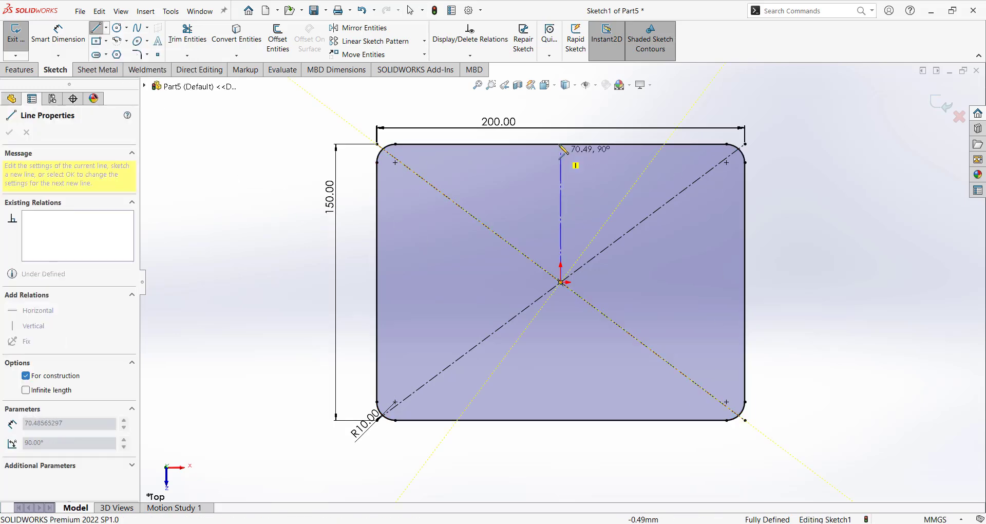
left_click(561, 145)
key("Escape")
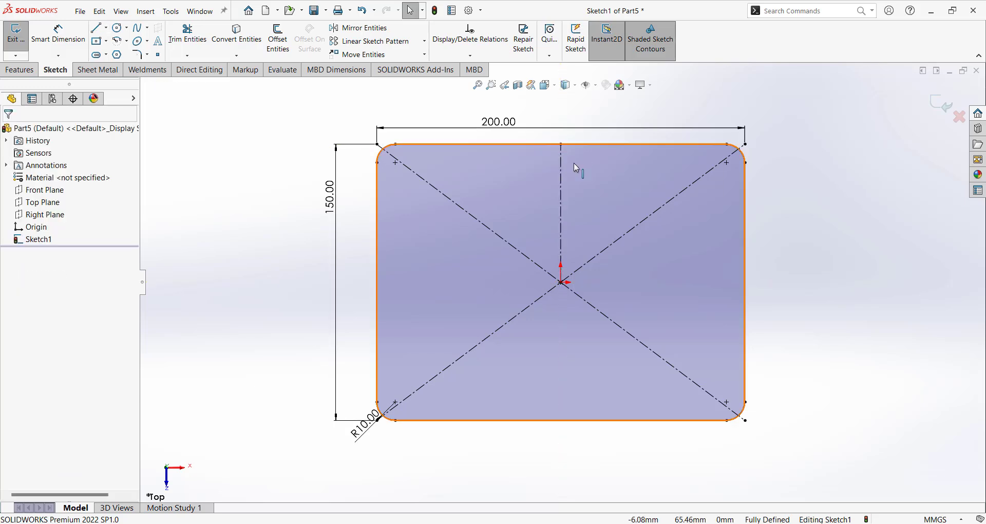
Offset the centerline 0.20 mm to both sides.
left_click(278, 37)
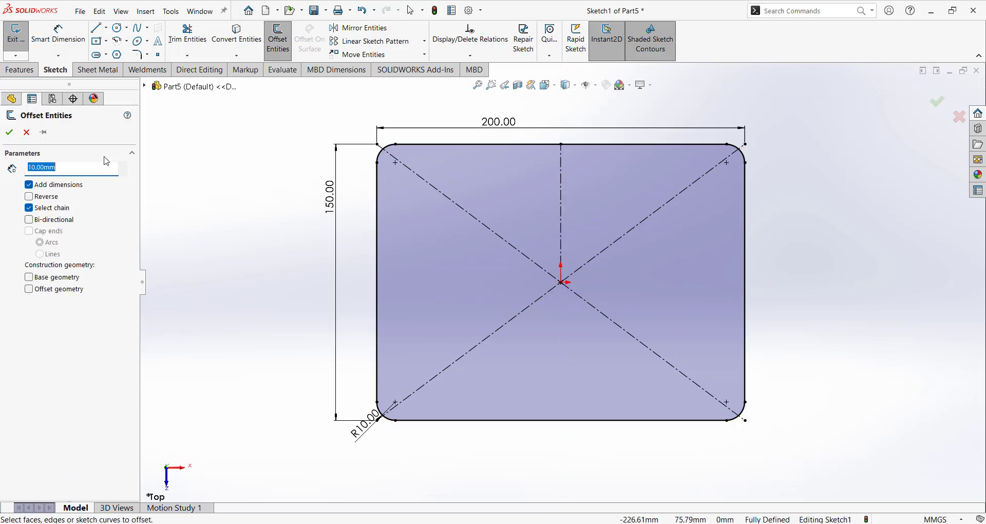
type("0.")
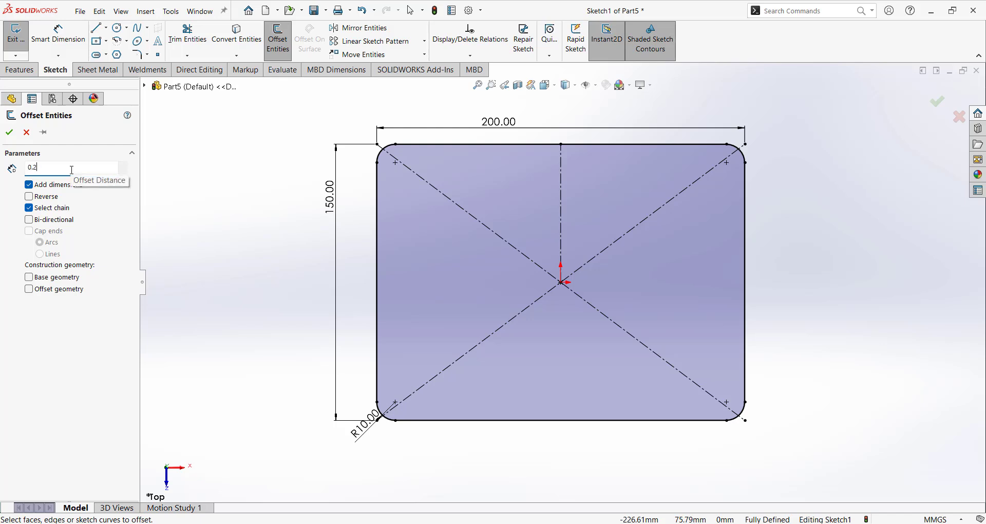
left_click(51, 220)
left_click(562, 225)
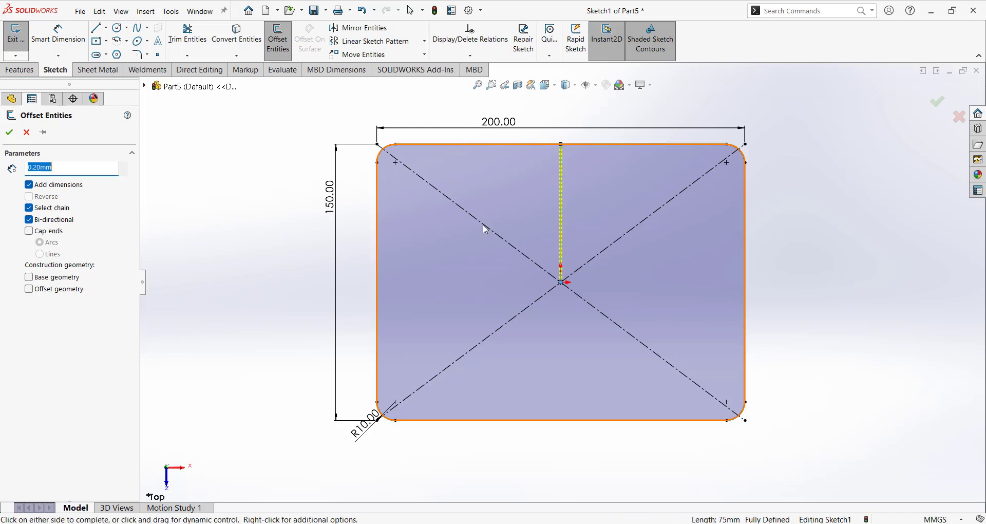
left_click(9, 132)
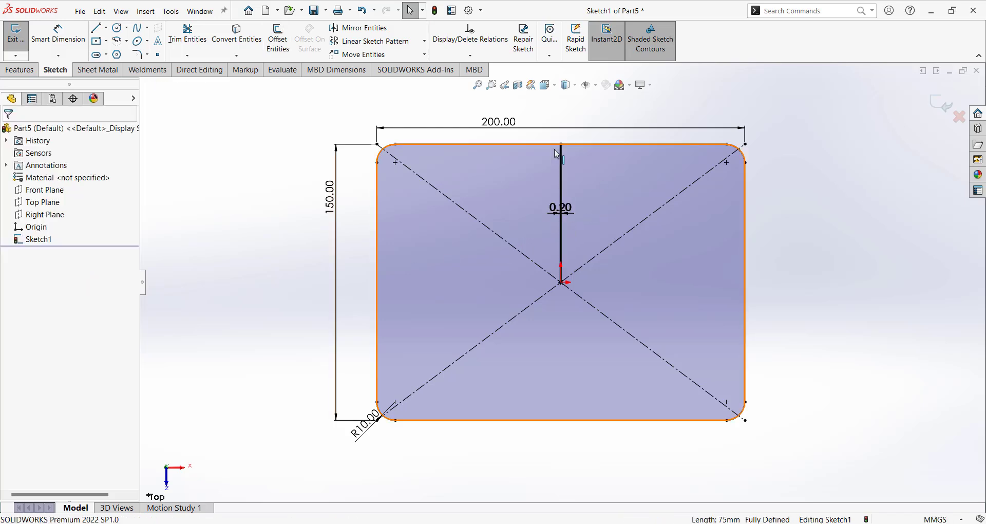
scroll(584, 241, "down", 6)
scroll(561, 163, "up", 3)
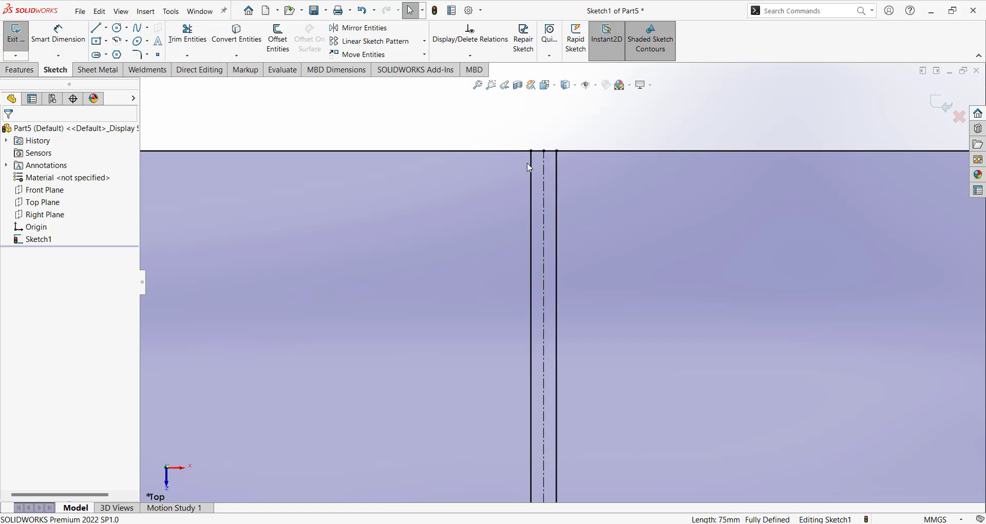
Select the left and right offset lines.
left_click(530, 166)
left_click(557, 175)
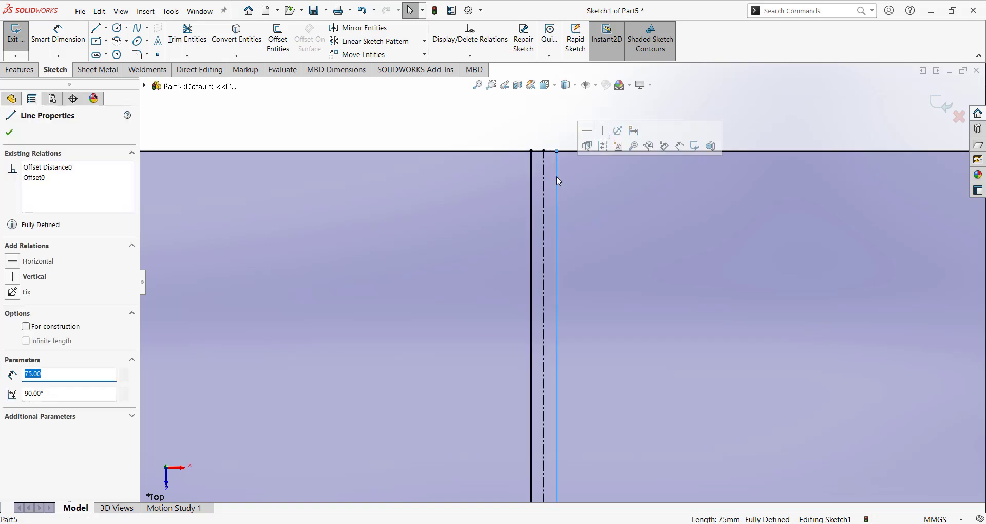
left_click(532, 166, "ctrl")
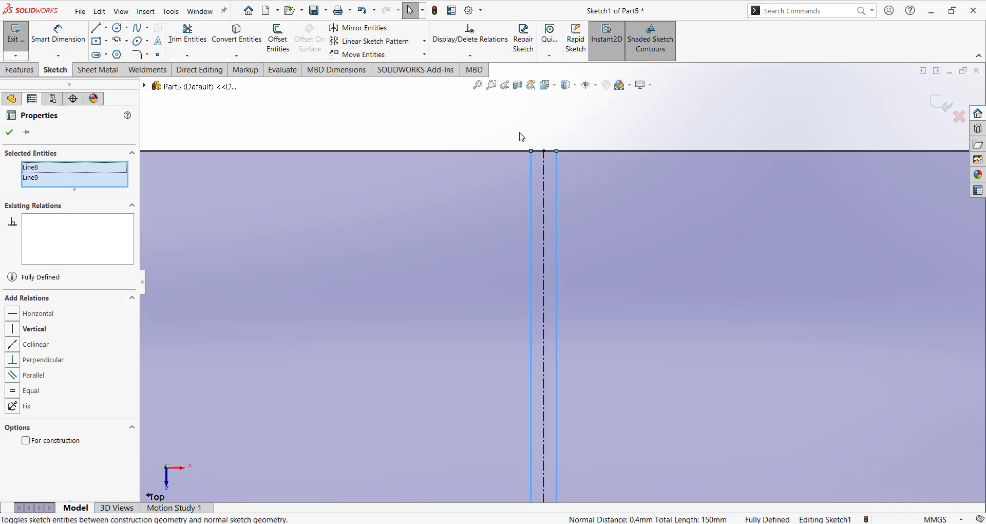
scroll(547, 149, "up", 6)
scroll(564, 179, "down", 11)
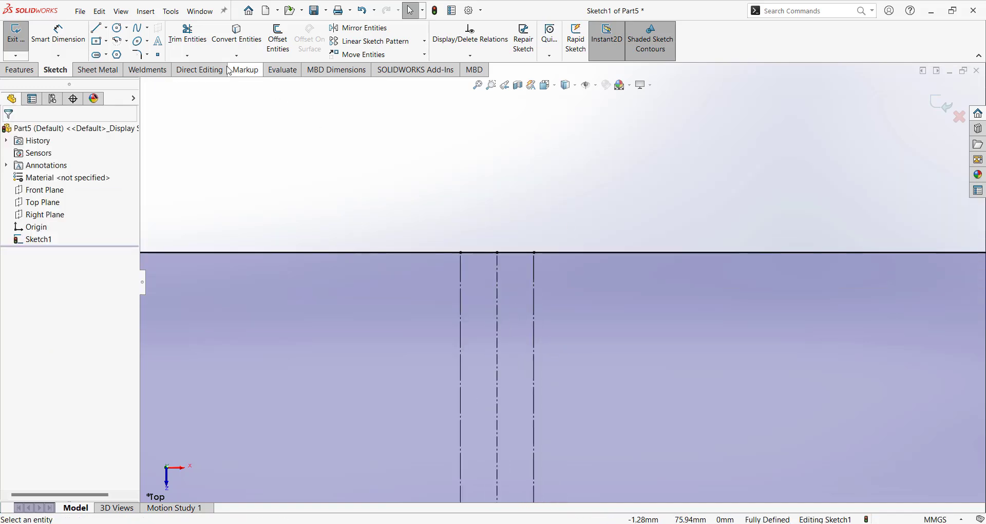
Trim away the top edge segment between the two offset lines.
left_click(188, 36)
left_click_drag(491, 236, 480, 265)
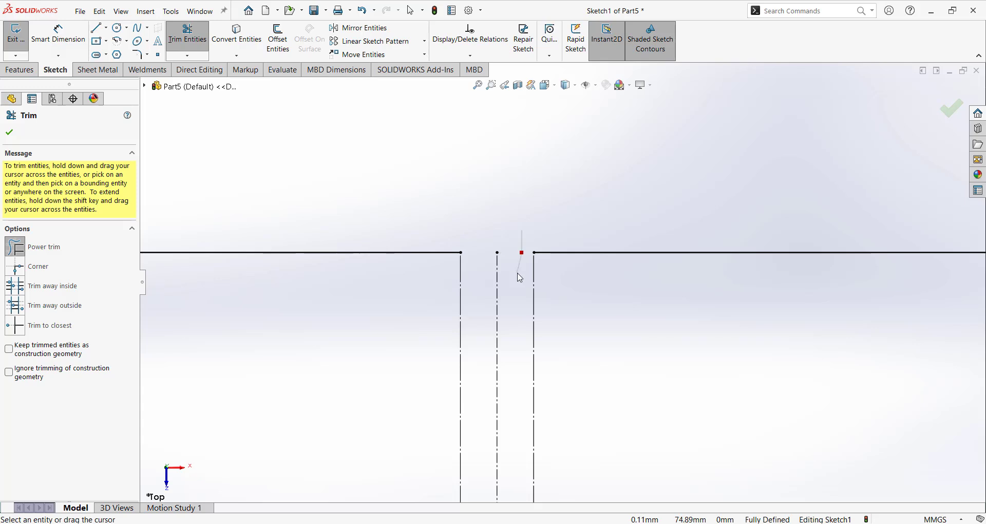
scroll(518, 272, "up", 15)
scroll(562, 266, "down", 3)
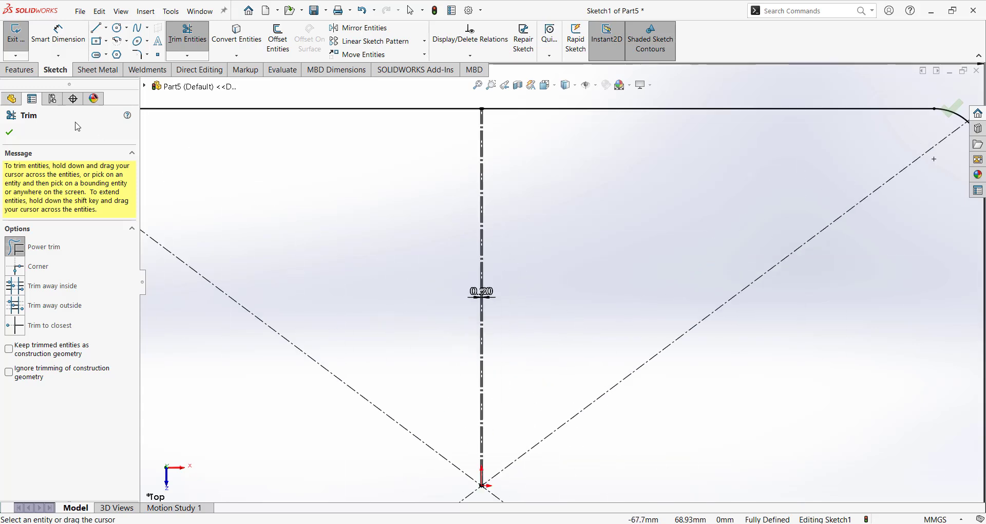
left_click(12, 133)
Fit and tilt the view, then exit Sketch1.
key("f")
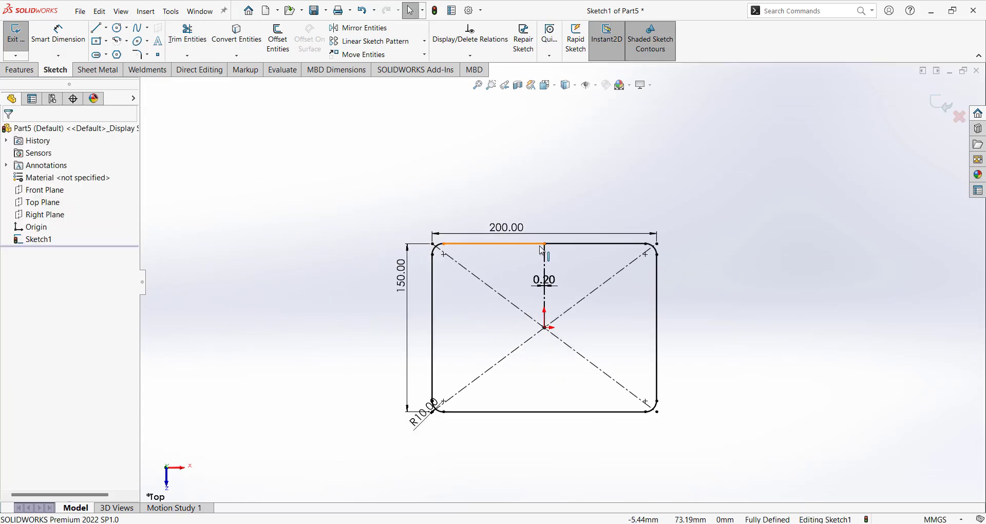
scroll(565, 167, "down", 10)
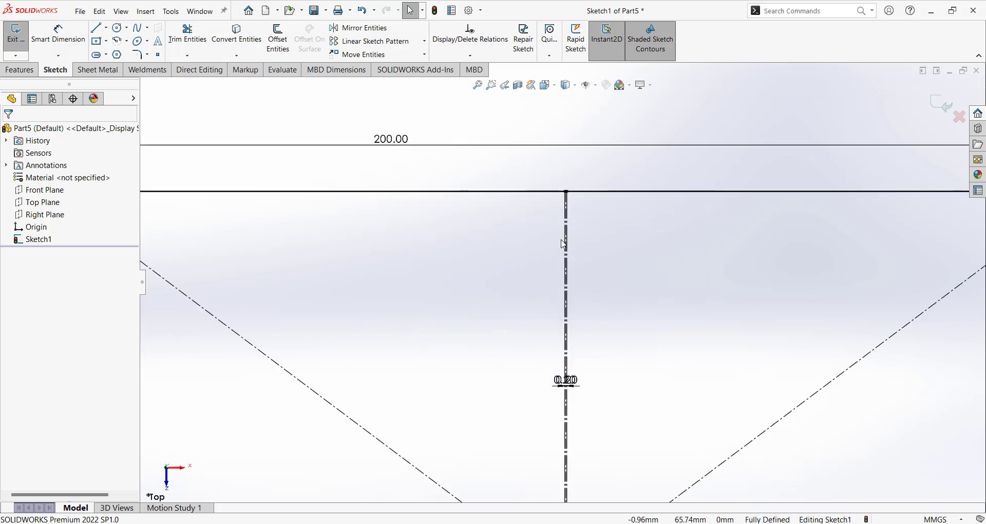
scroll(581, 187, "up", 15)
middle_click_drag(724, 253, 709, 230)
left_click(940, 104)
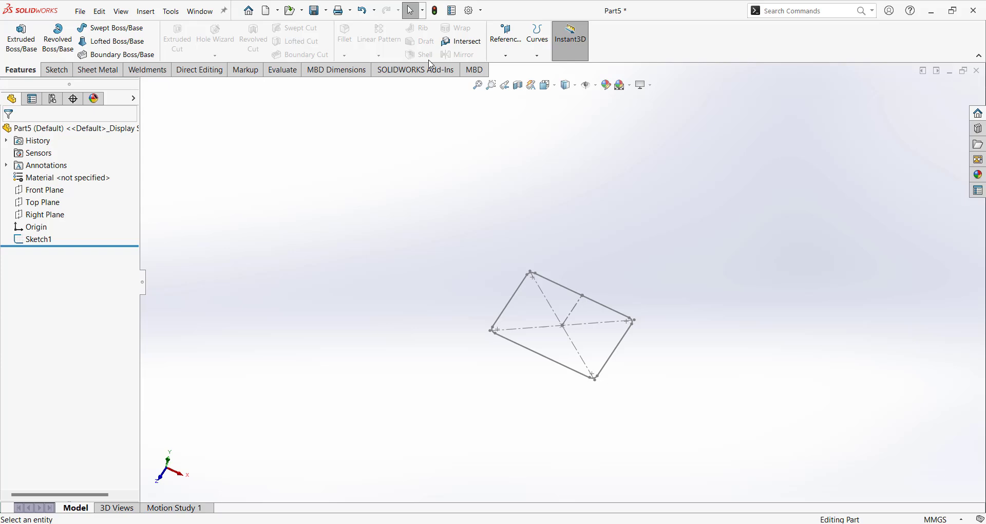
Create Plane1 as an offset of the Top Plane above Sketch1, then select it.
left_click(505, 55)
left_click(515, 69)
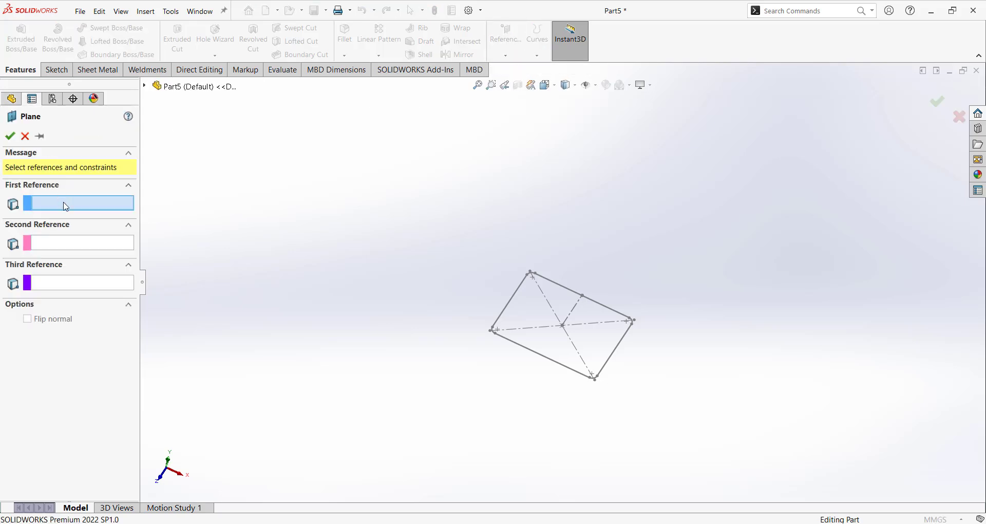
left_click(145, 86)
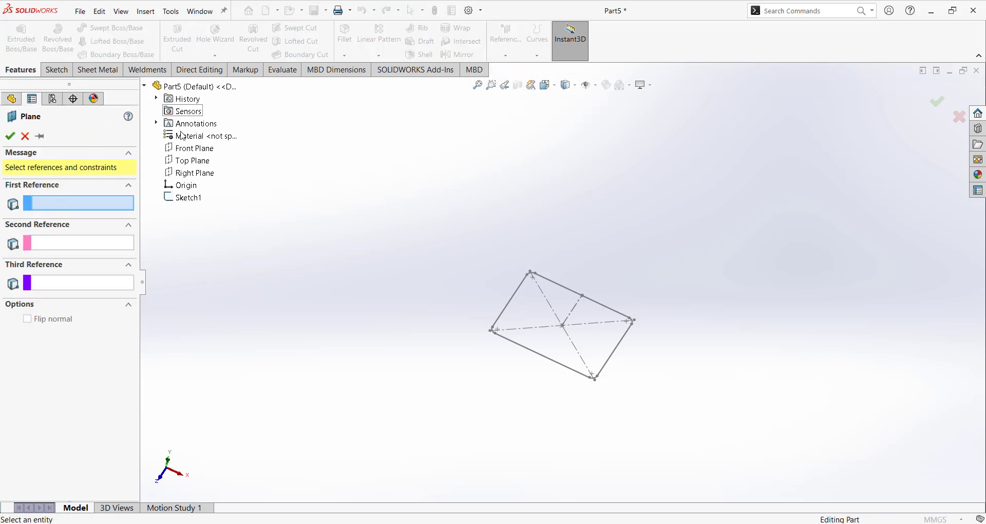
left_click(192, 160)
middle_click_drag(474, 226, 545, 190)
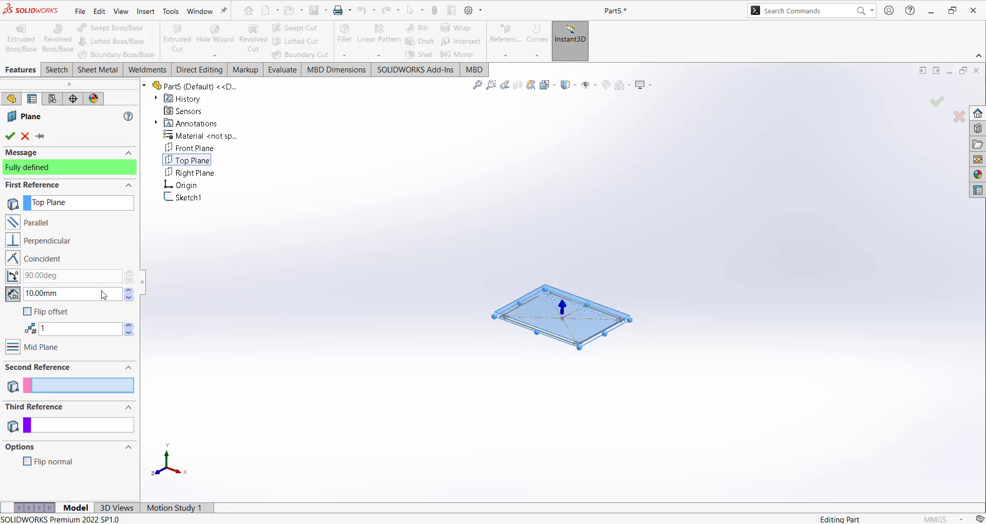
scroll(129, 294, "up", 18)
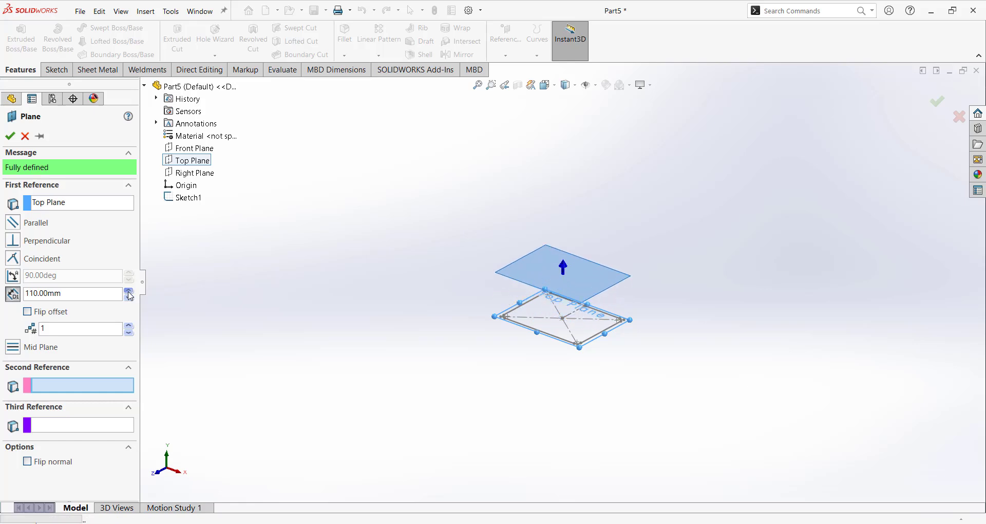
scroll(130, 294, "up", 12)
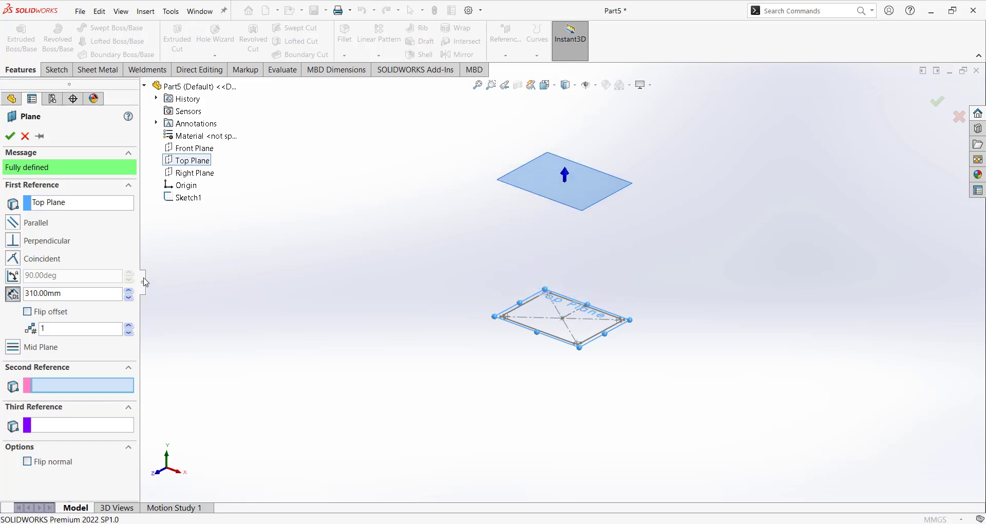
scroll(136, 295, "up", 3)
right_click(383, 195)
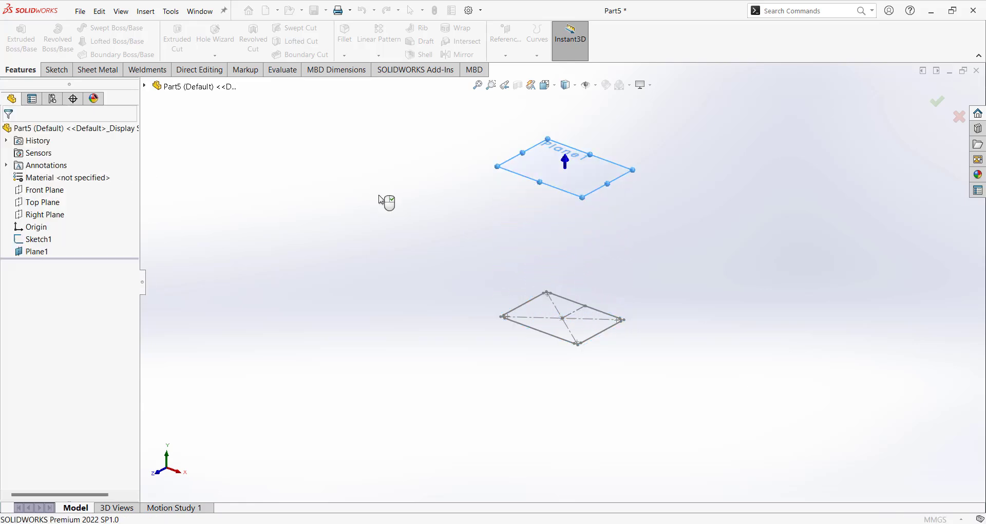
left_click(557, 190)
Start a sketch on Plane1 and draw a circle centred at the origin.
left_click(608, 162)
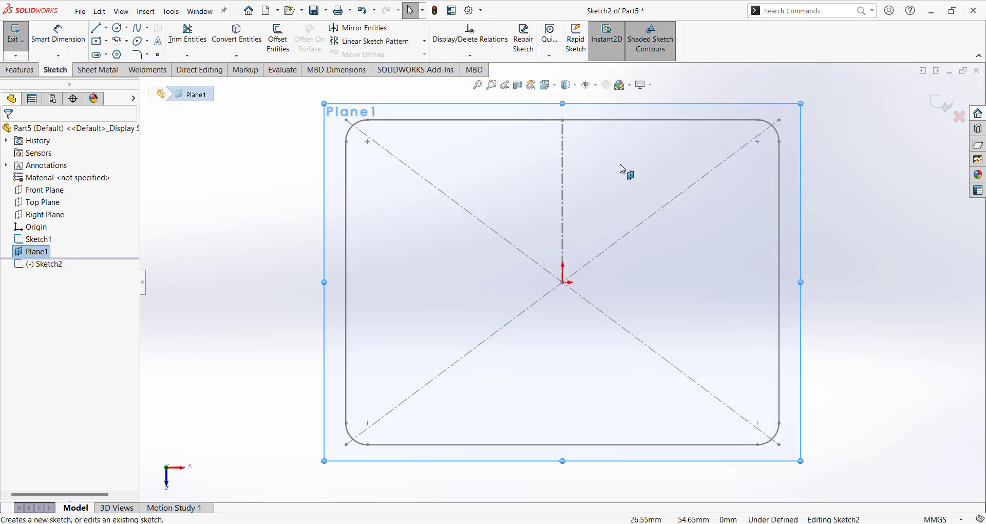
left_click(118, 28)
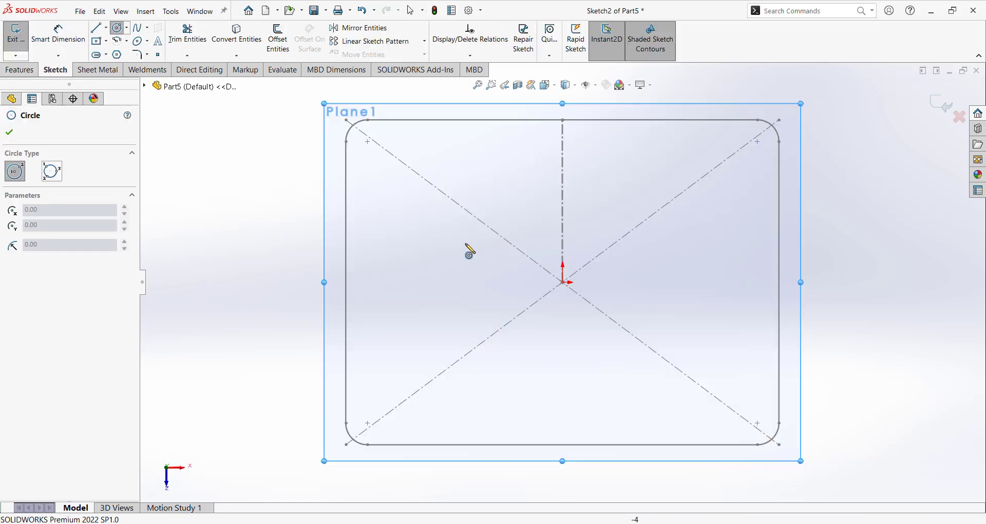
left_click(563, 282)
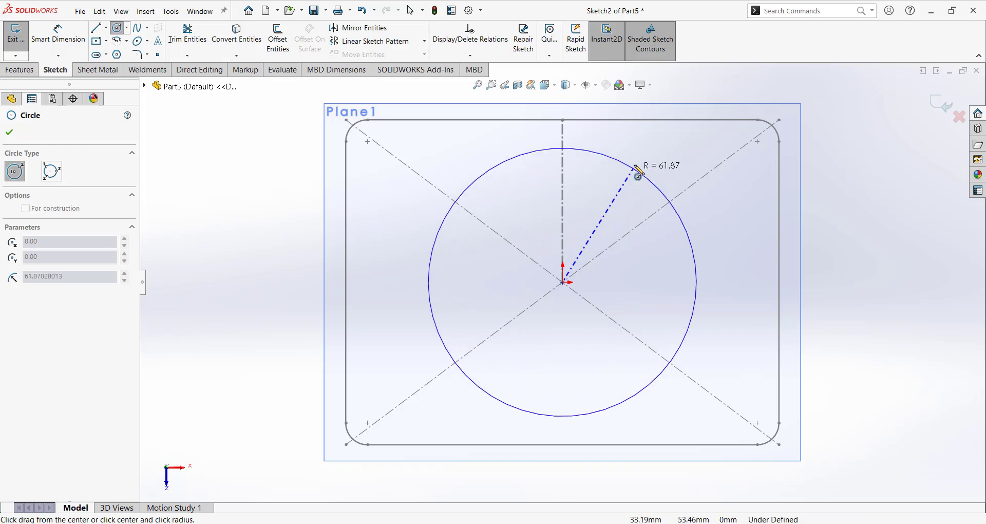
left_click(645, 158)
key("Escape")
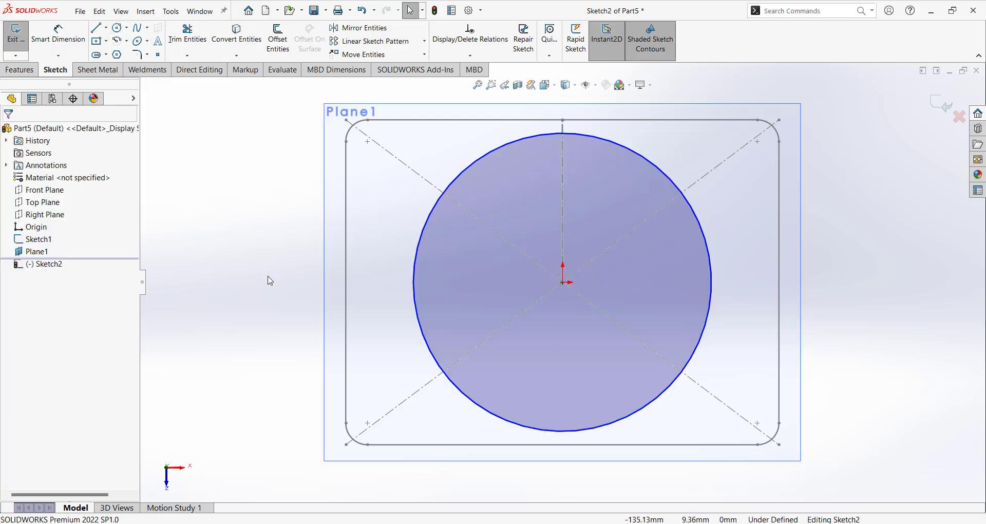
Dimension the circle's diameter to 130 mm.
right_click_drag(269, 281, 272, 226)
left_click(420, 238)
left_click(390, 231)
type("130")
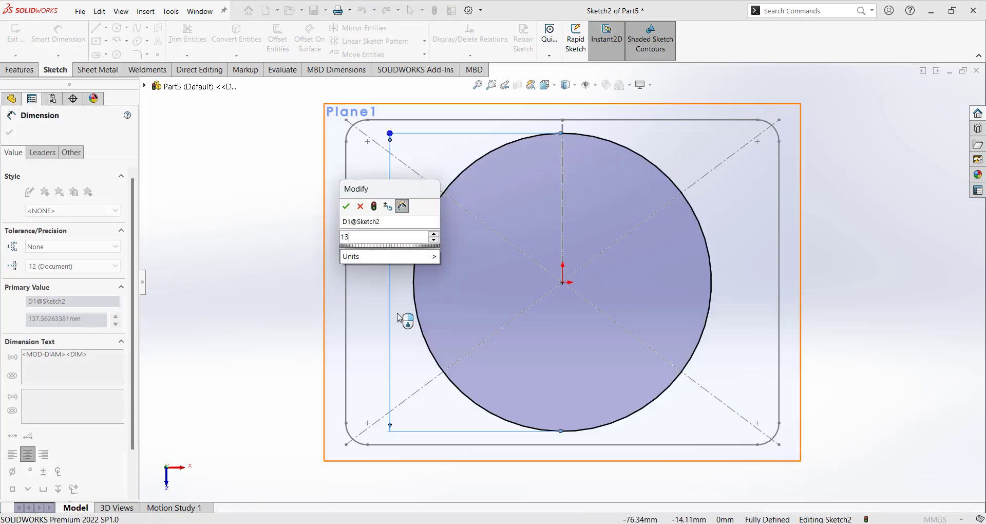
key("Return")
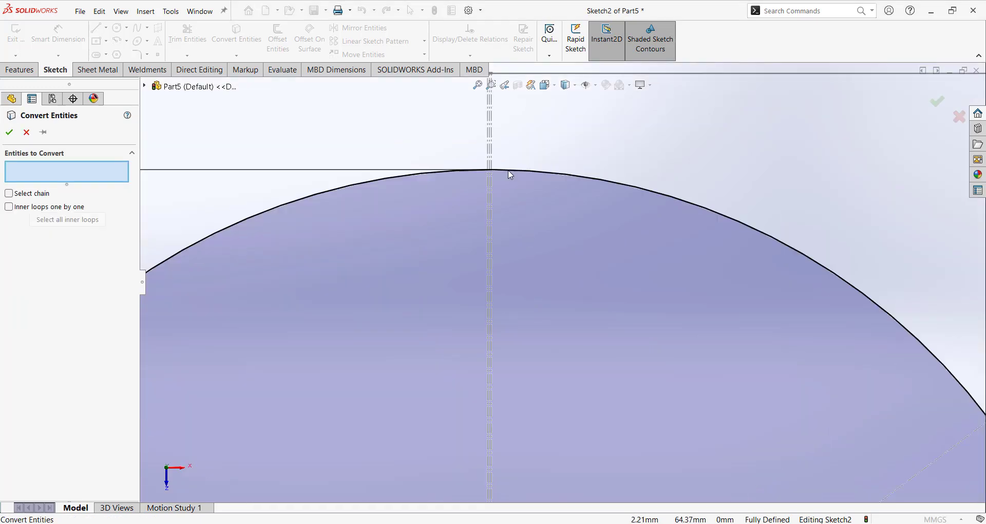
scroll(462, 215, "down", 8)
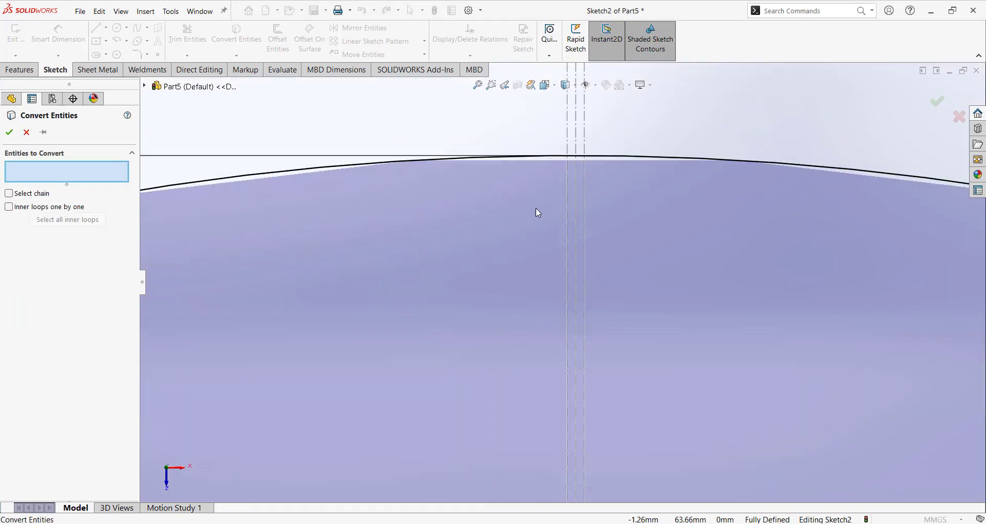
Convert Sketch1's three centerlines into the new sketch.
left_click(587, 149)
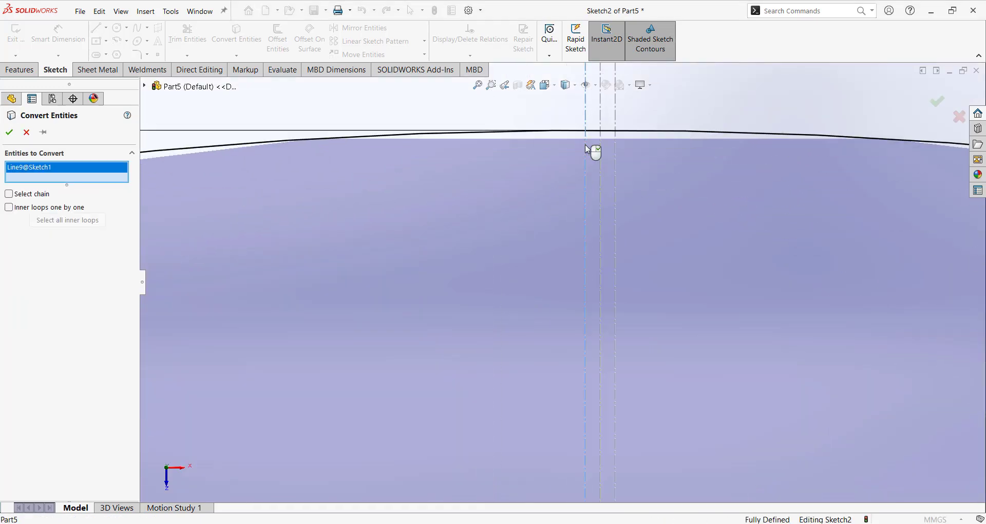
left_click(601, 166)
left_click(617, 174)
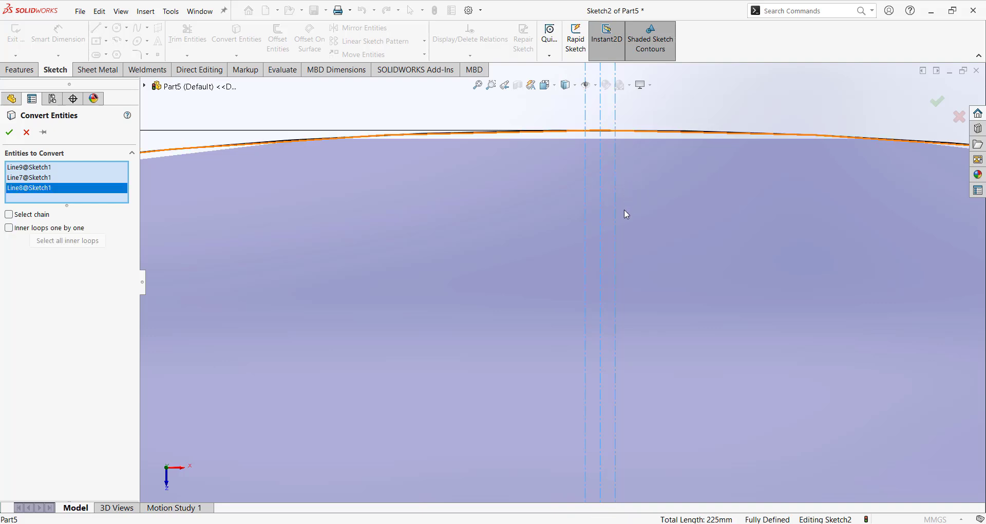
scroll(624, 212, "up", 6)
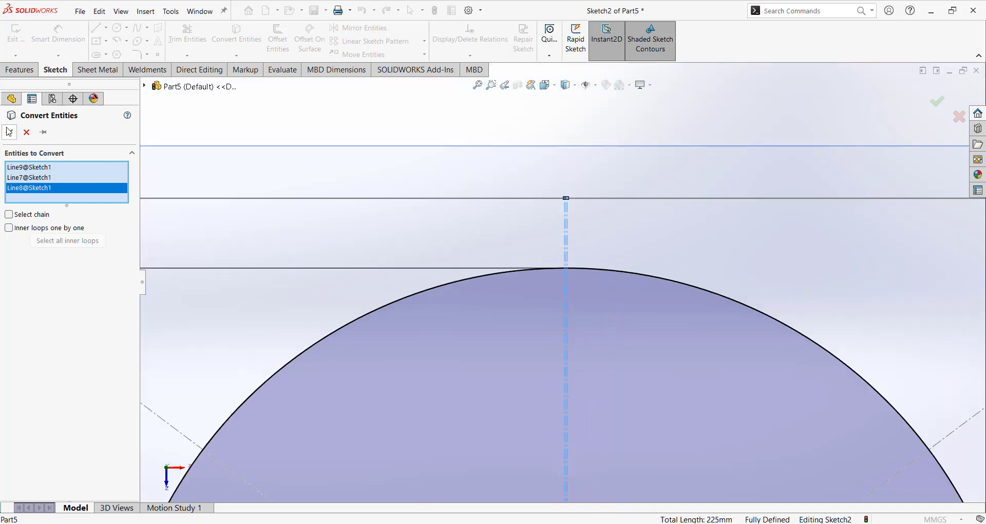
key("Return")
scroll(546, 183, "down", 5)
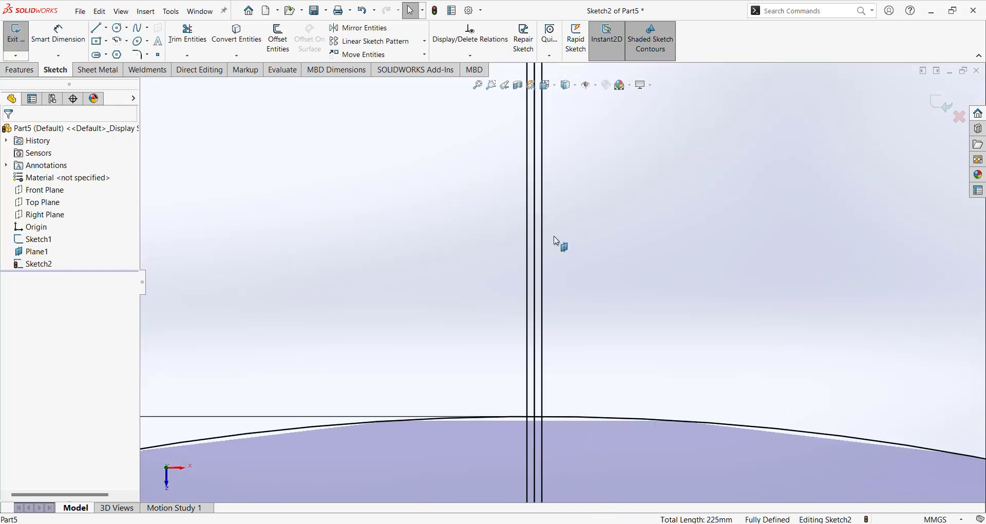
Turn the three converted lines into construction geometry.
left_click(541, 269)
left_click(535, 268, "ctrl")
left_click(527, 267, "ctrl")
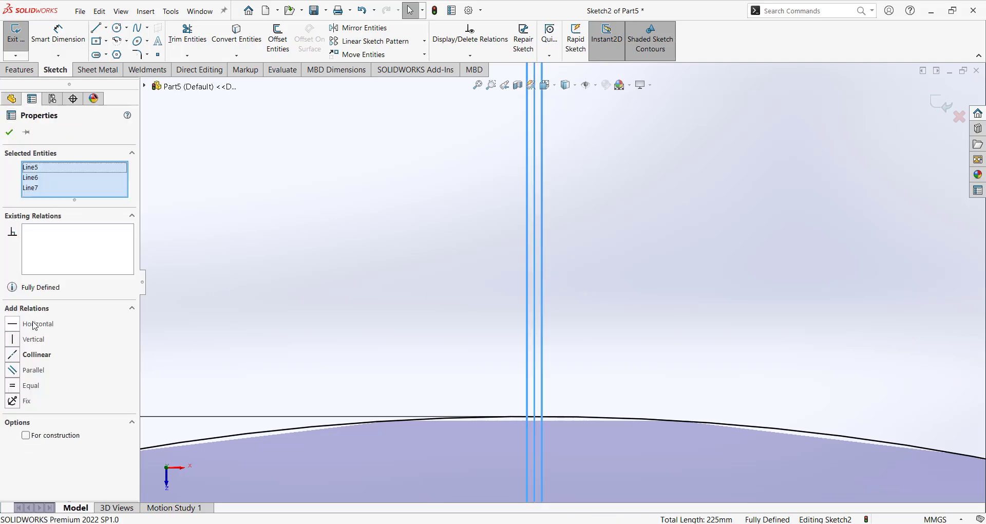
left_click(26, 434)
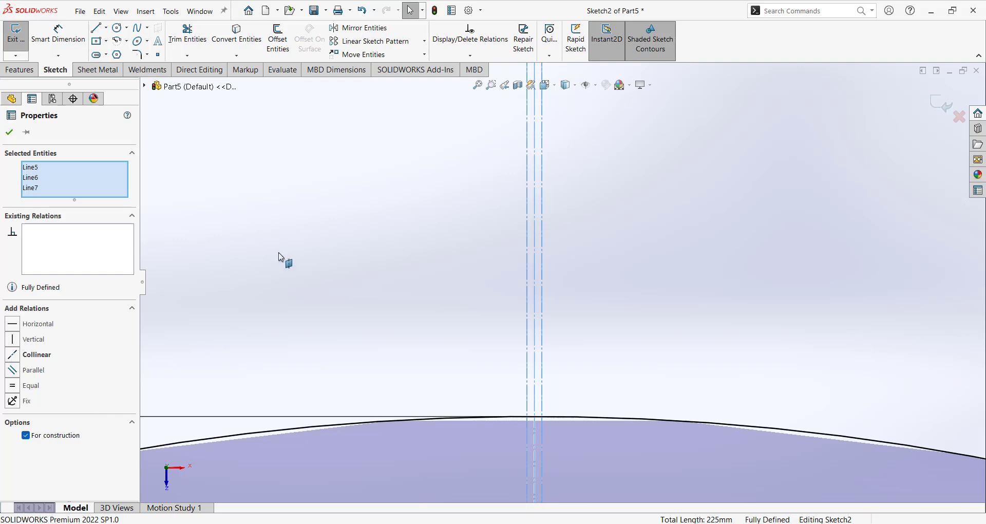
left_click(283, 259)
scroll(451, 258, "up", 5)
scroll(562, 286, "down", 8)
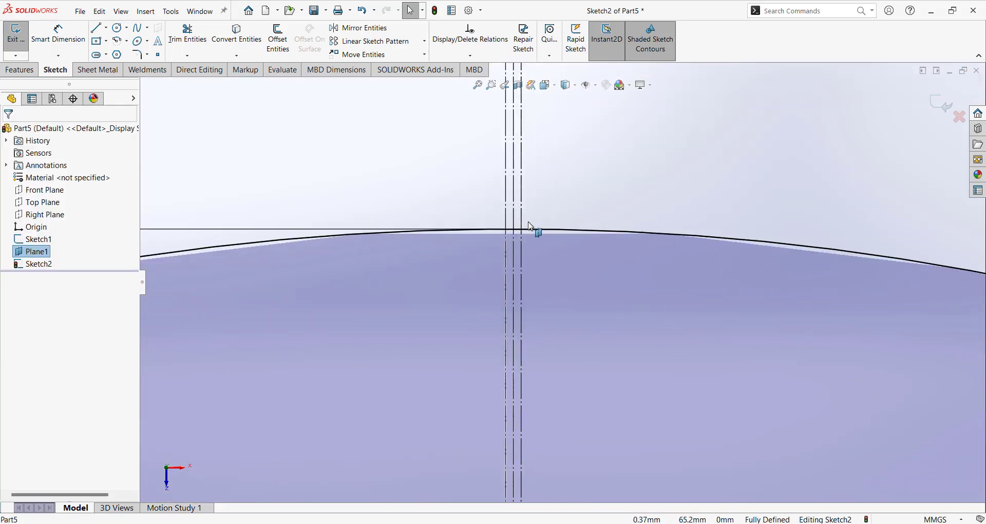
Trim away the circle's arc between the construction lines.
left_click(188, 35)
left_click_drag(499, 224, 499, 253)
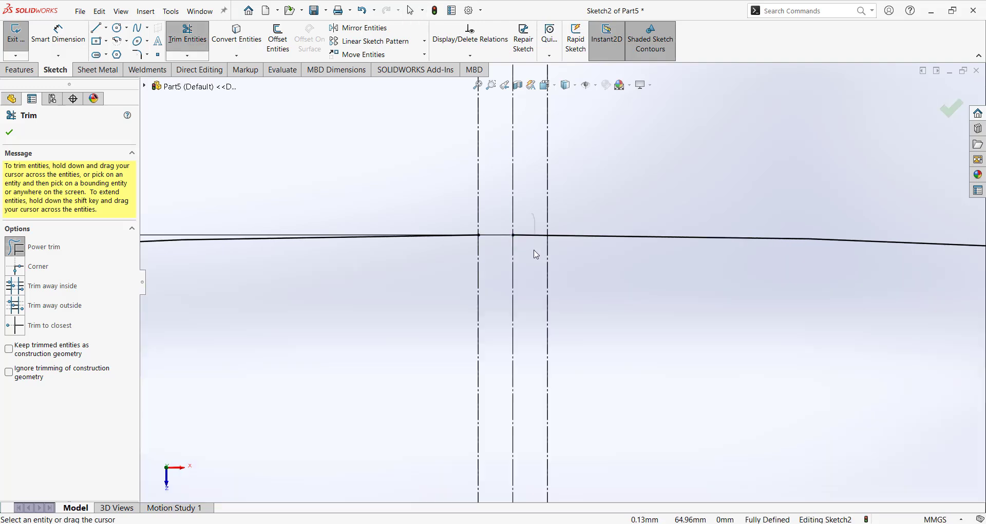
scroll(536, 254, "up", 6)
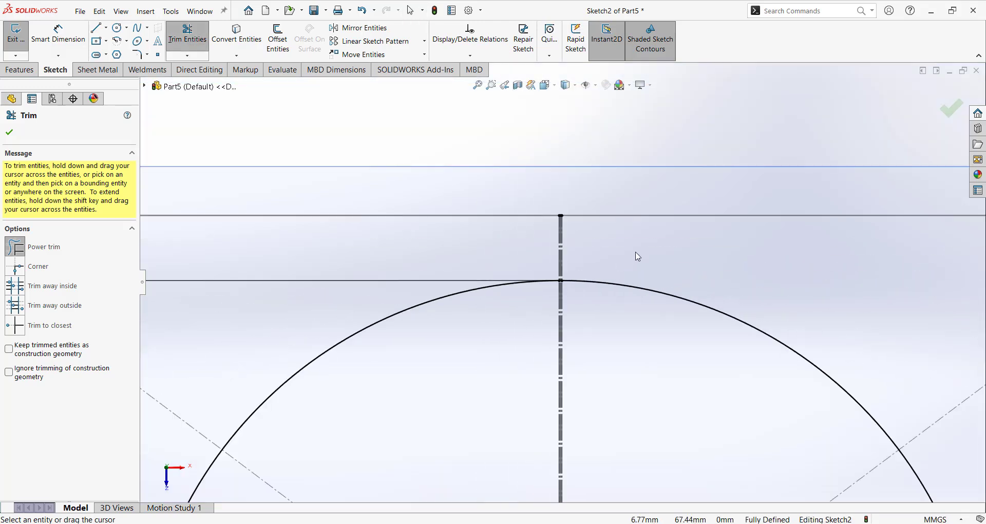
scroll(575, 221, "up", 5)
key("Escape")
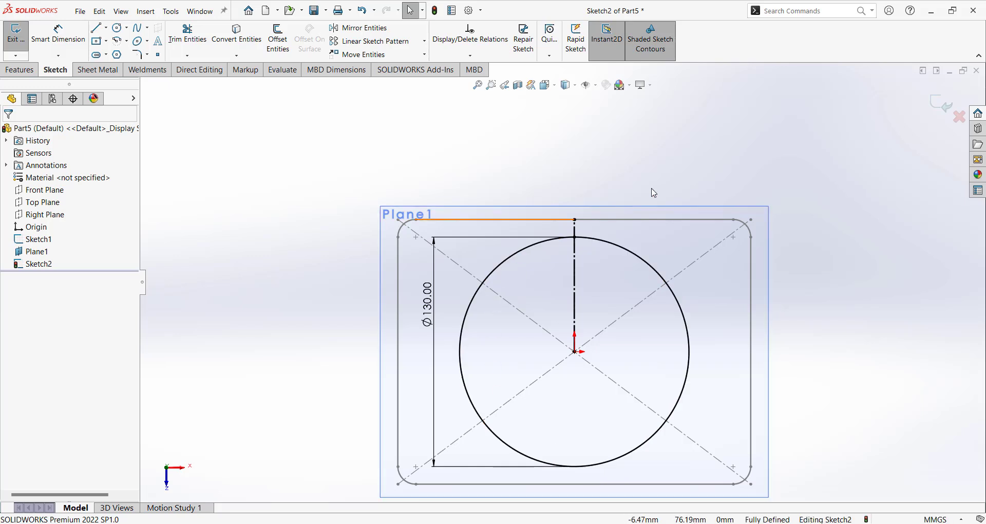
Exit Sketch2, then orbit and zoom to view the circle and rounded rectangle together.
left_click(941, 105)
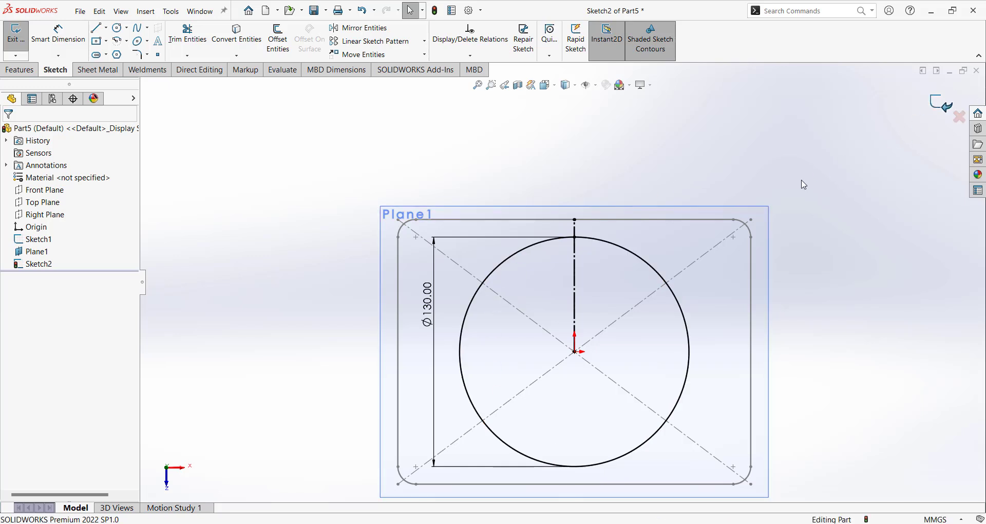
middle_click_drag(636, 303, 657, 319)
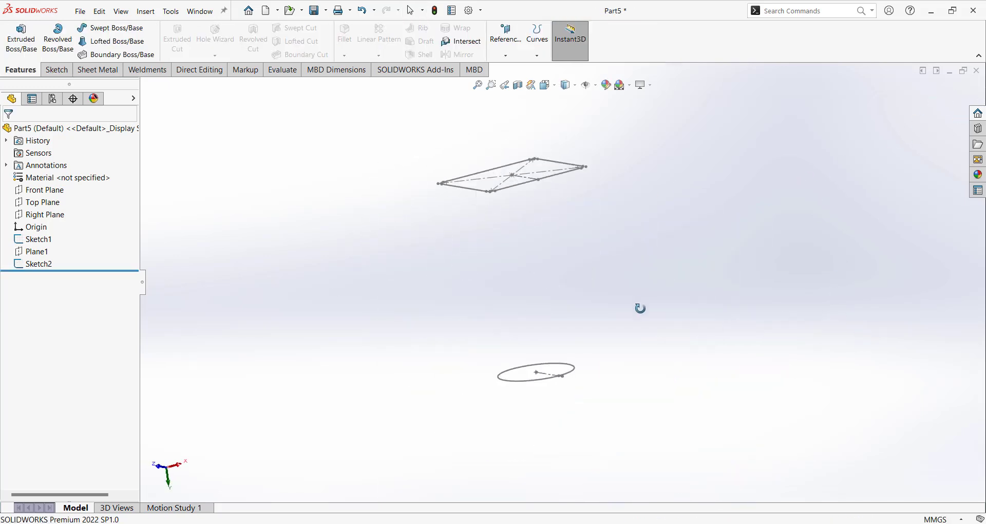
scroll(572, 219, "down", 1)
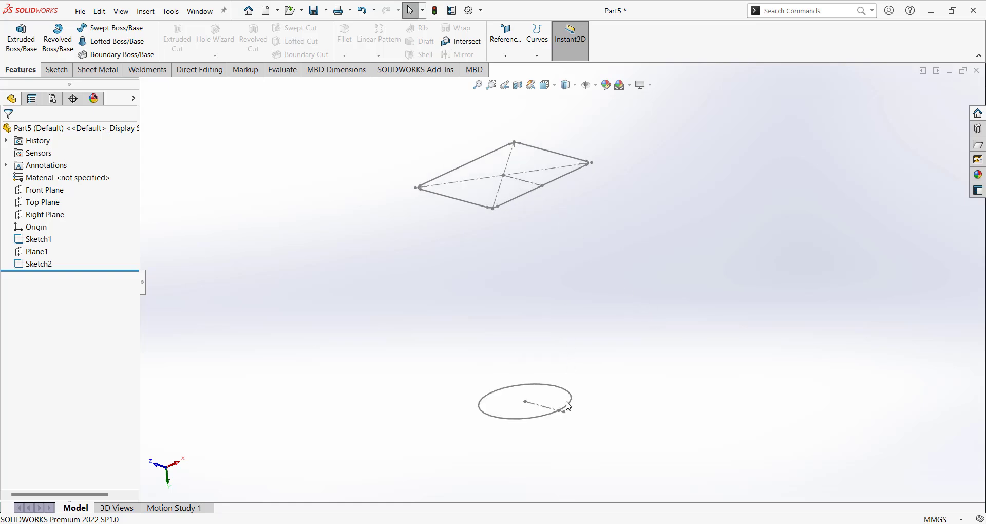
scroll(530, 190, "down", 2)
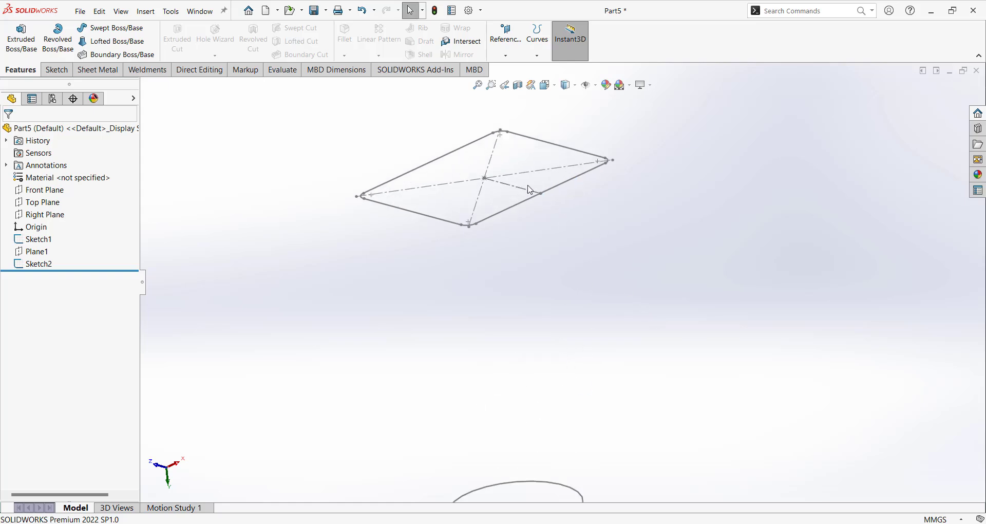
scroll(624, 190, "up", 2)
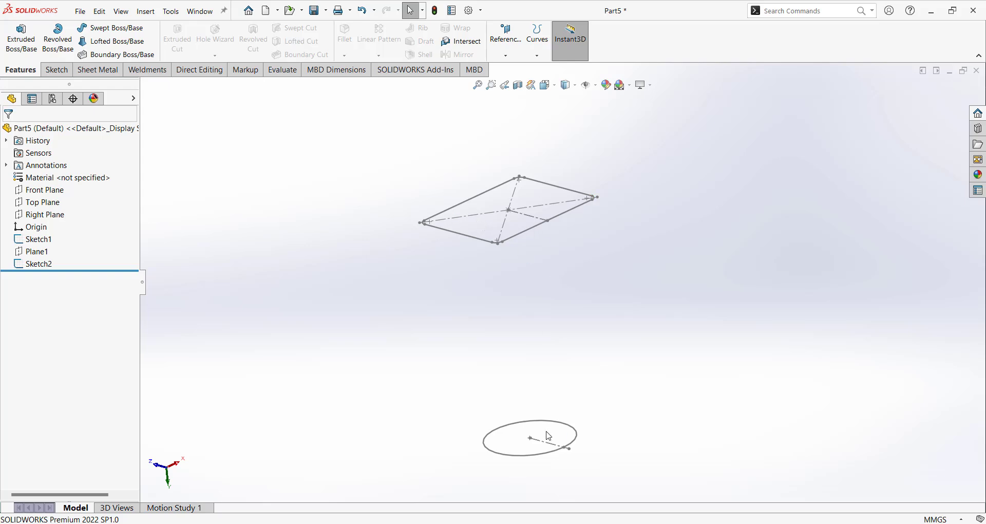
scroll(565, 284, "up", 3)
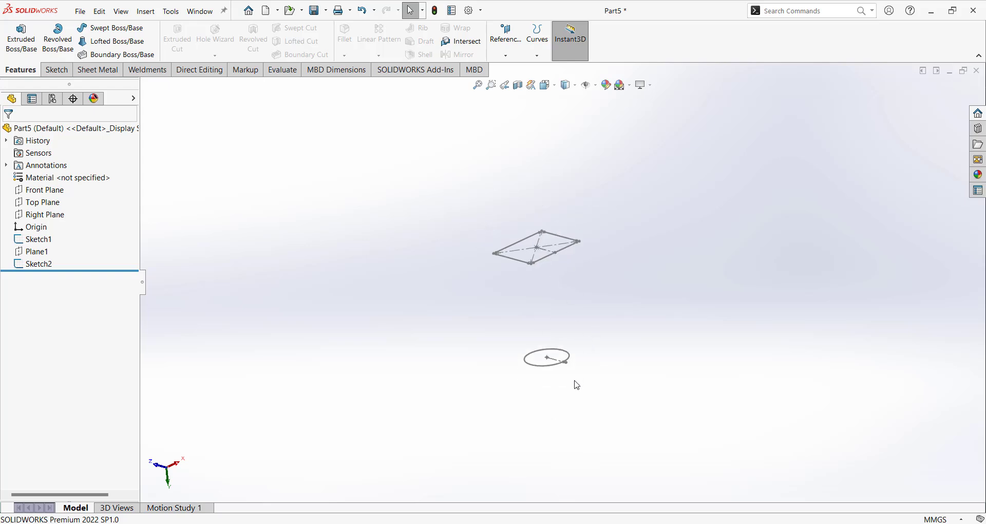
scroll(586, 275, "down", 3)
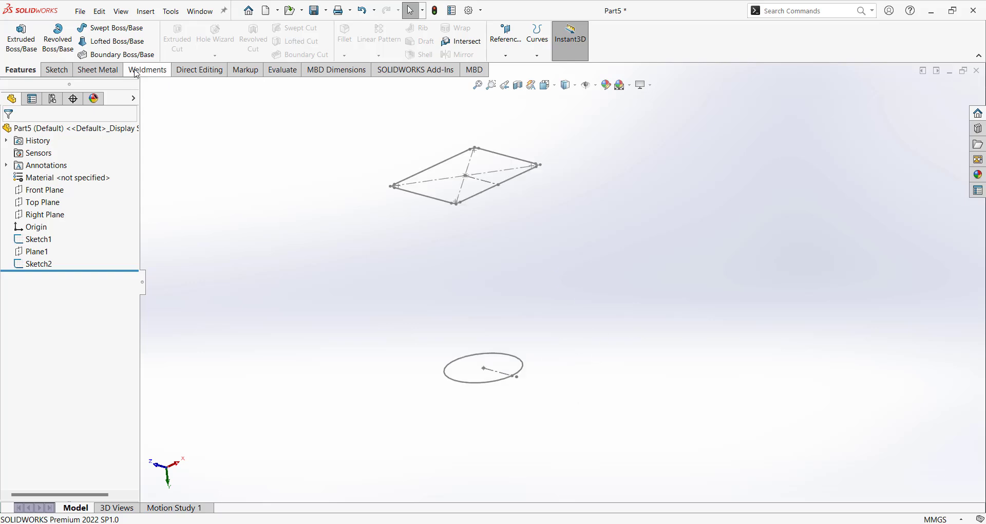
Start a Lofted-Bend from the Sheet Metal tab and pick Sketch1 as the first profile.
left_click(117, 70)
left_click(109, 42)
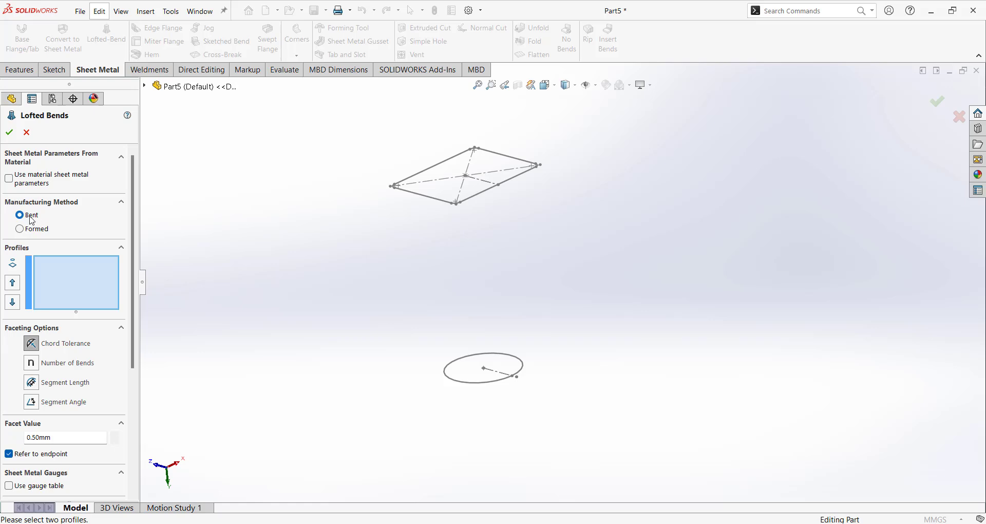
scroll(494, 261, "down", 5)
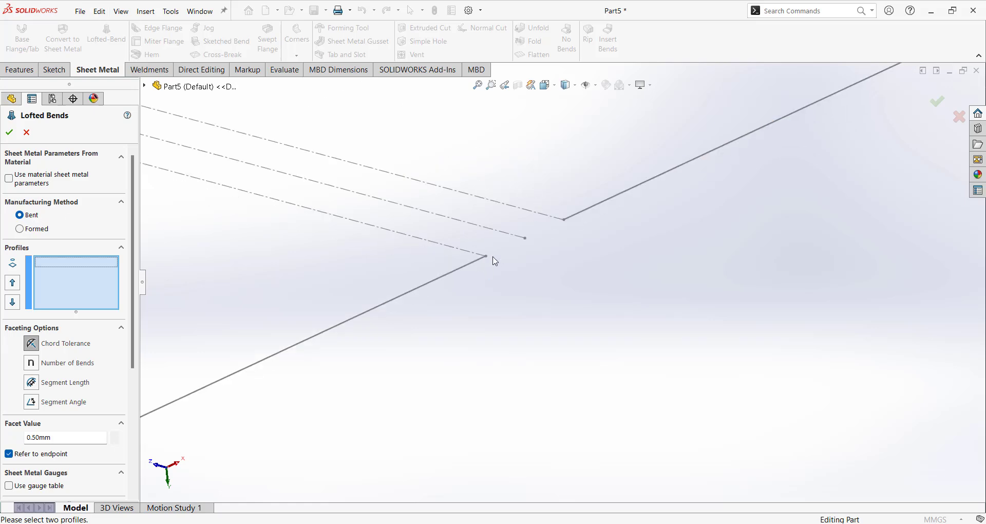
left_click(488, 259)
scroll(519, 283, "up", 5)
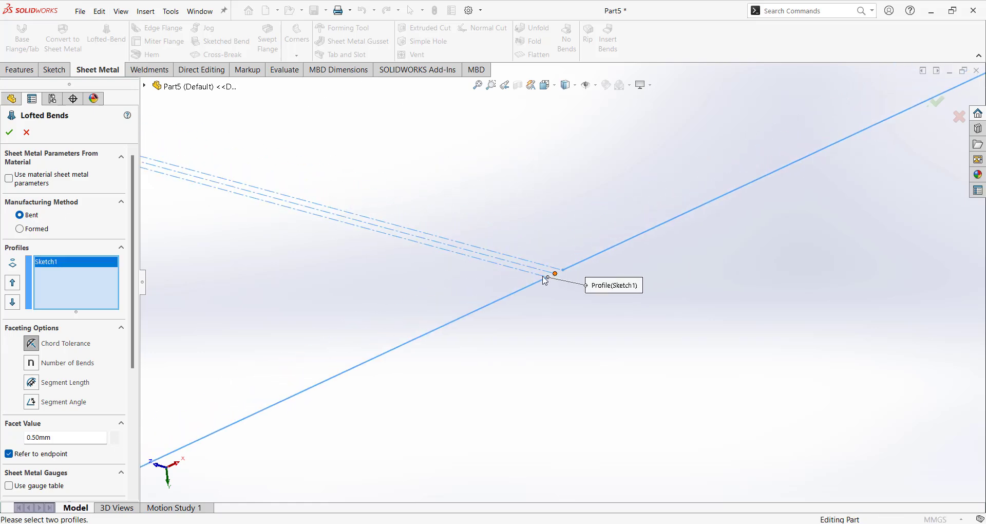
scroll(569, 309, "up", 6)
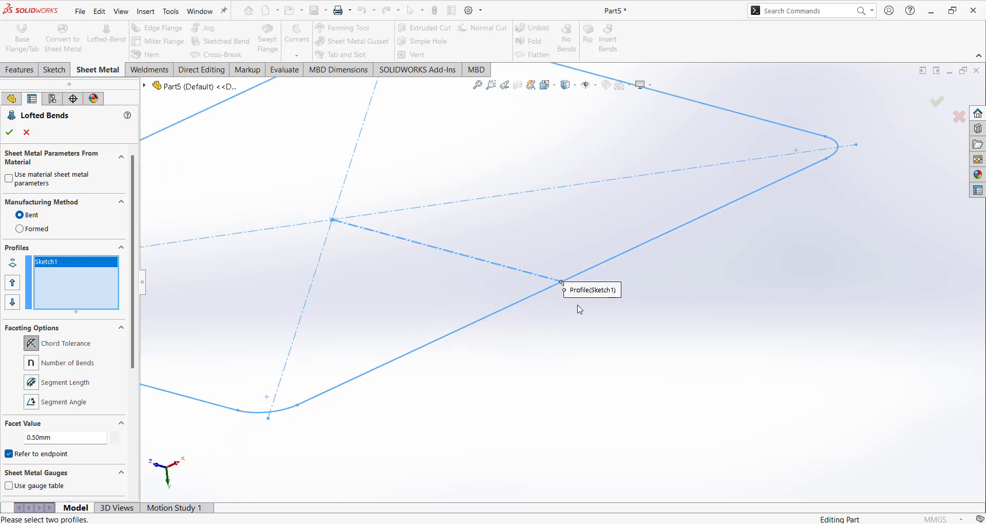
scroll(534, 349, "down", 3)
scroll(530, 341, "down", 6)
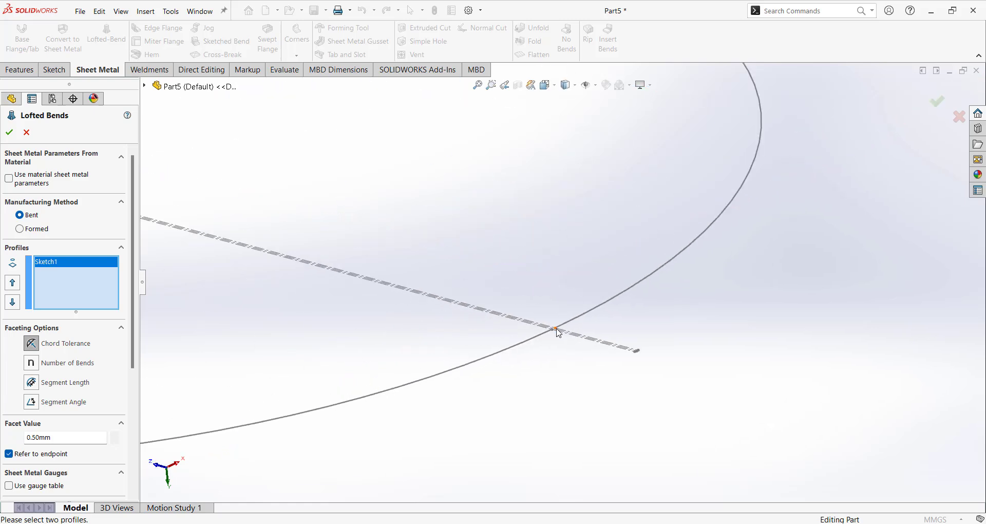
scroll(588, 223, "up", 2)
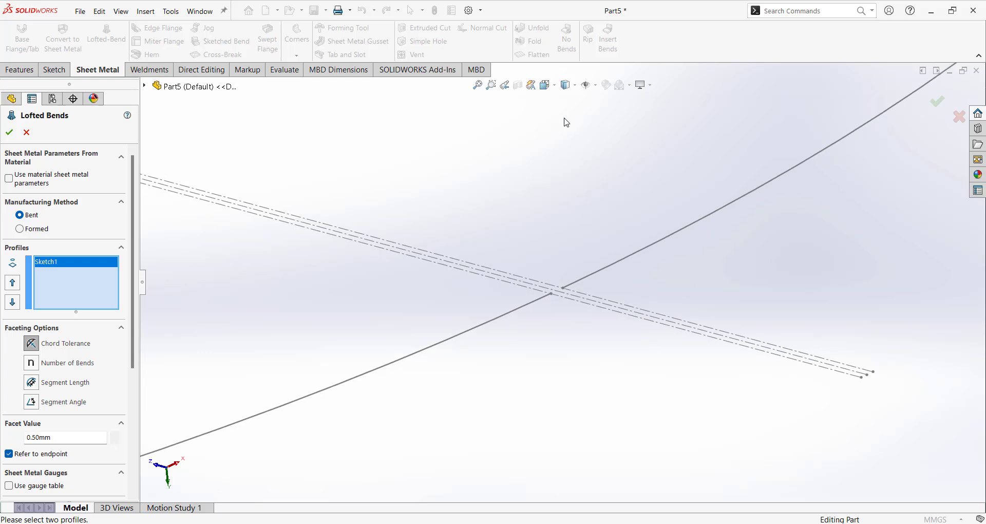
left_click(553, 294)
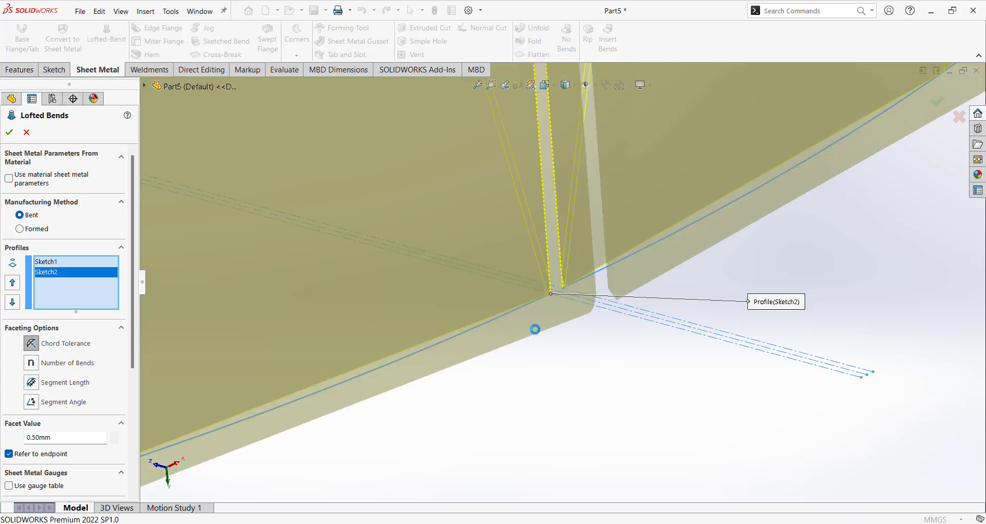
scroll(540, 331, "up", 3)
scroll(537, 335, "up", 5)
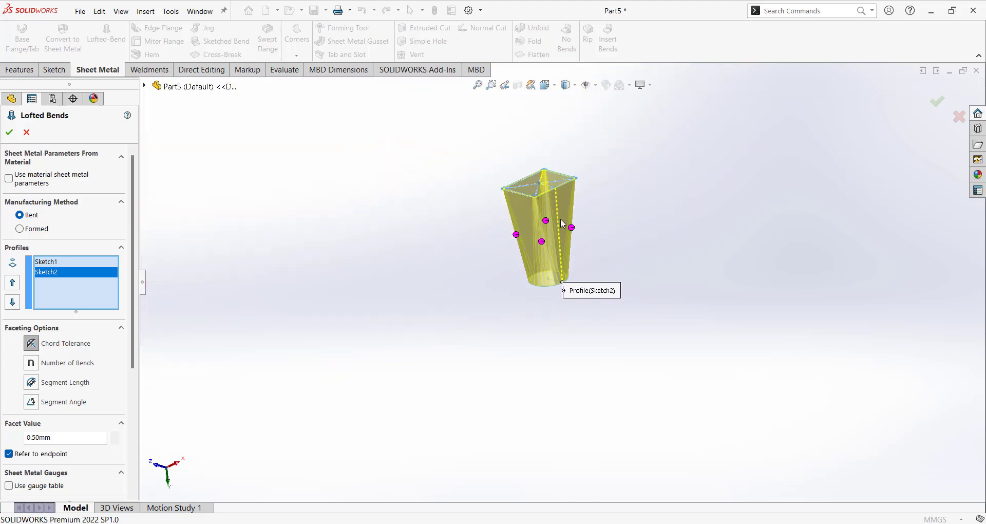
scroll(544, 221, "down", 5)
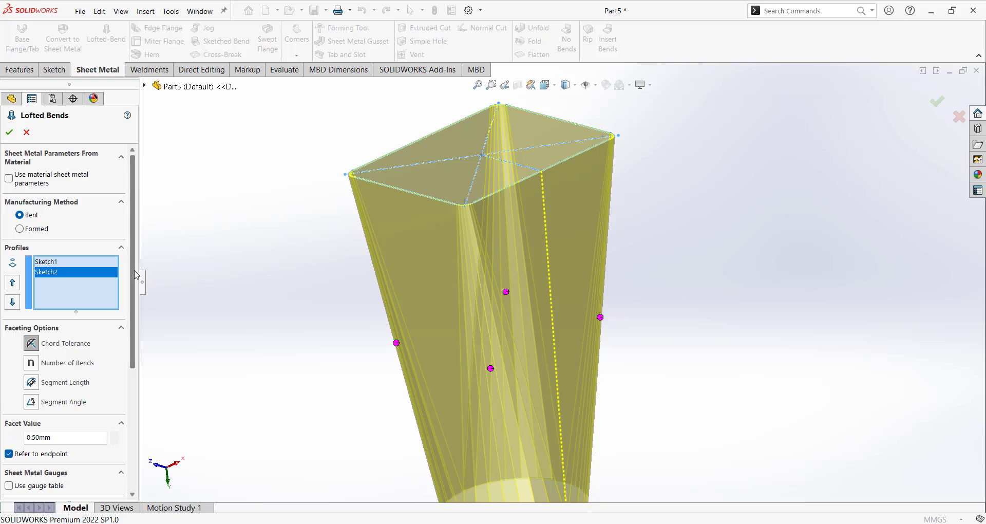
scroll(135, 298, "down", 3)
scroll(134, 293, "up", 3)
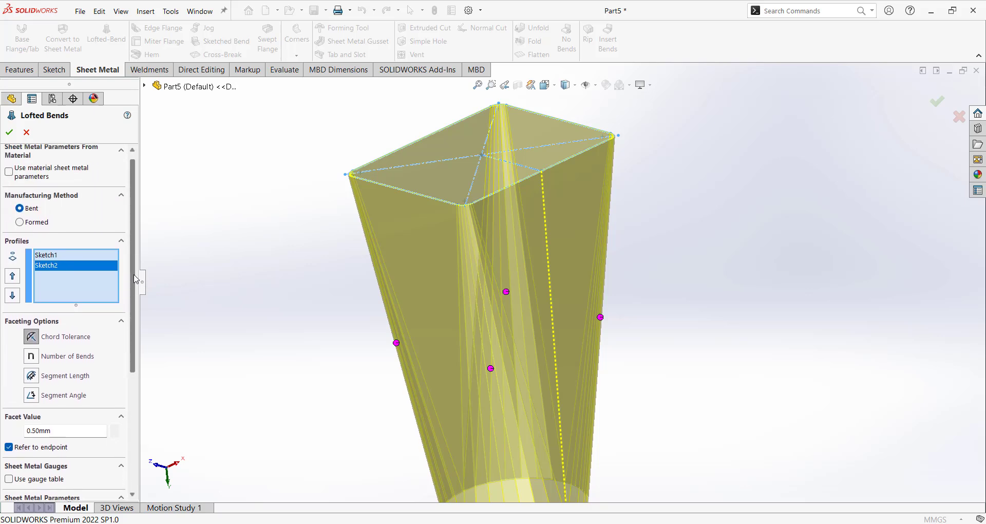
scroll(136, 279, "down", 1)
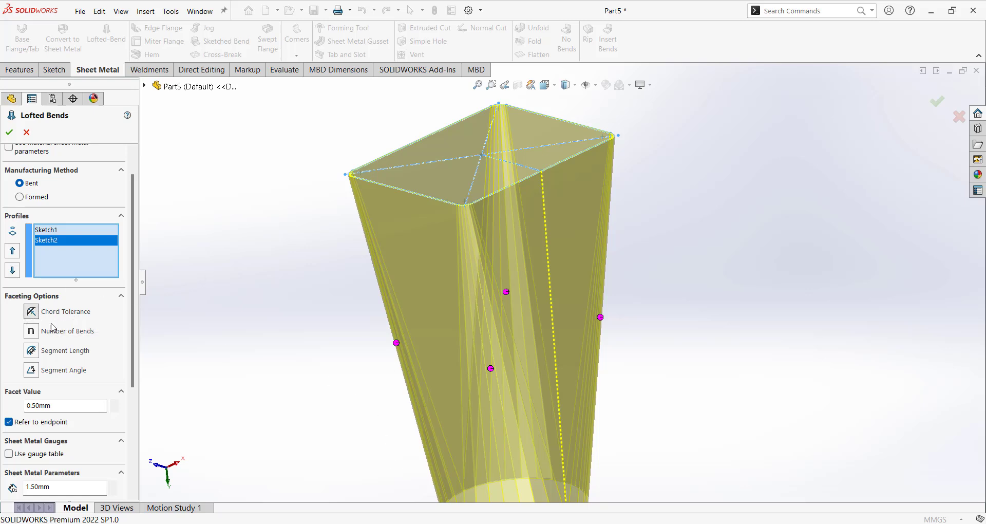
scroll(532, 292, "up", 3)
scroll(513, 326, "down", 6)
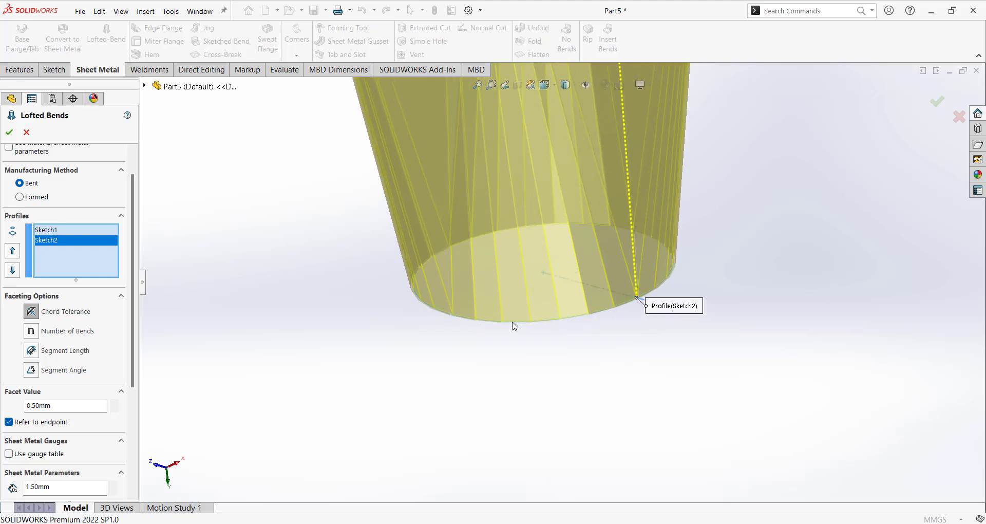
scroll(560, 323, "down", 6)
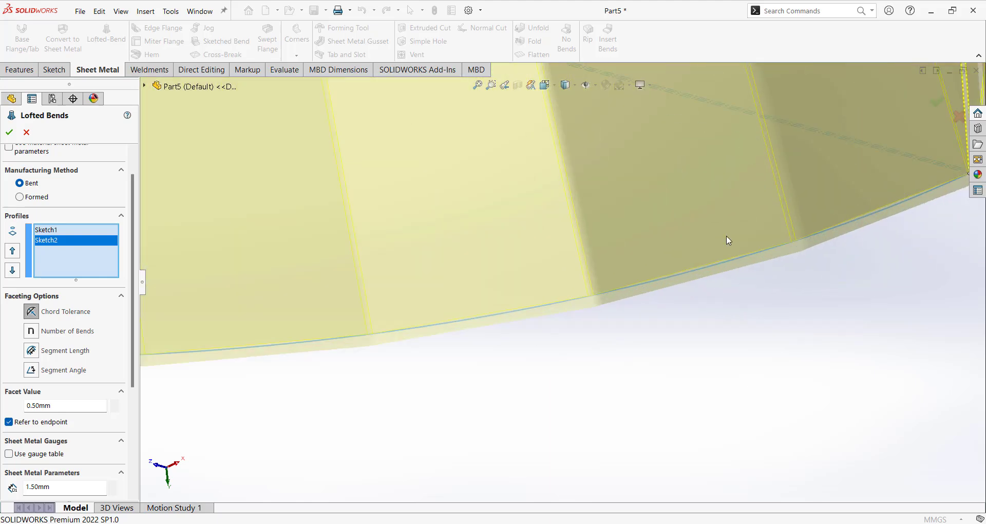
scroll(670, 297, "down", 3)
scroll(511, 334, "up", 3)
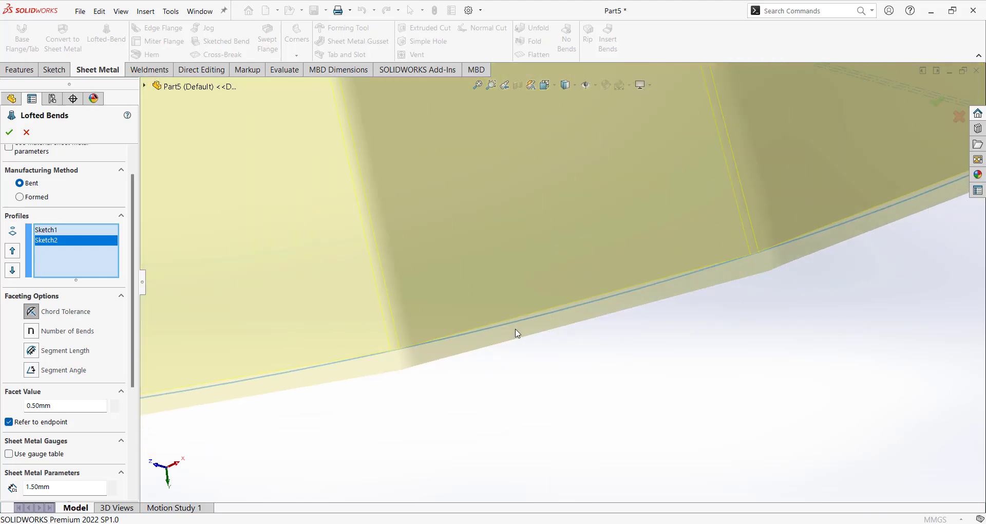
scroll(500, 319, "down", 2)
scroll(503, 308, "up", 3)
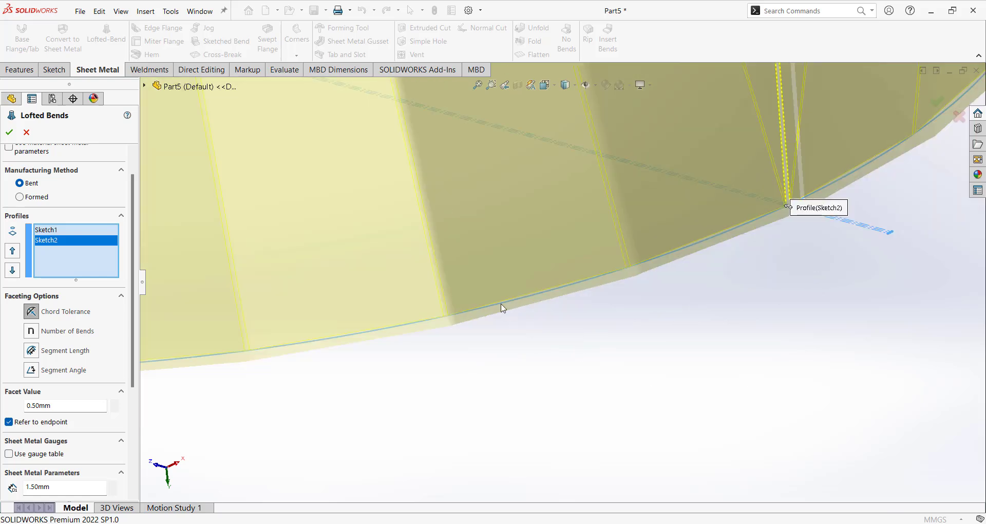
scroll(559, 297, "down", 3)
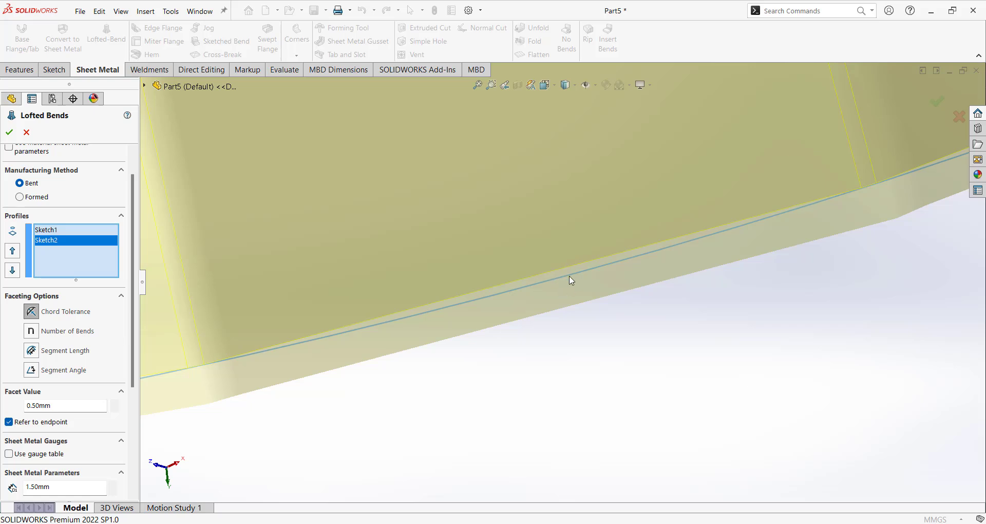
scroll(570, 279, "up", 2)
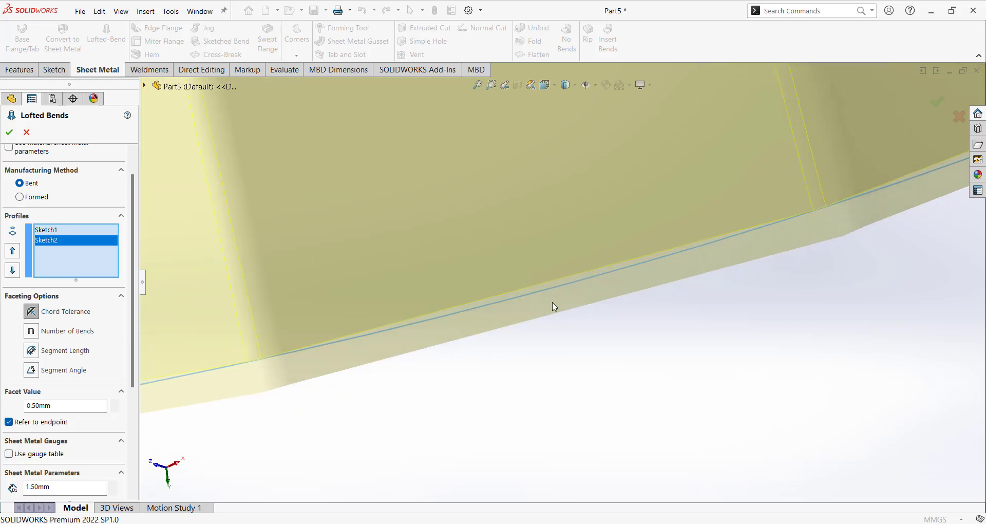
scroll(668, 271, "up", 3)
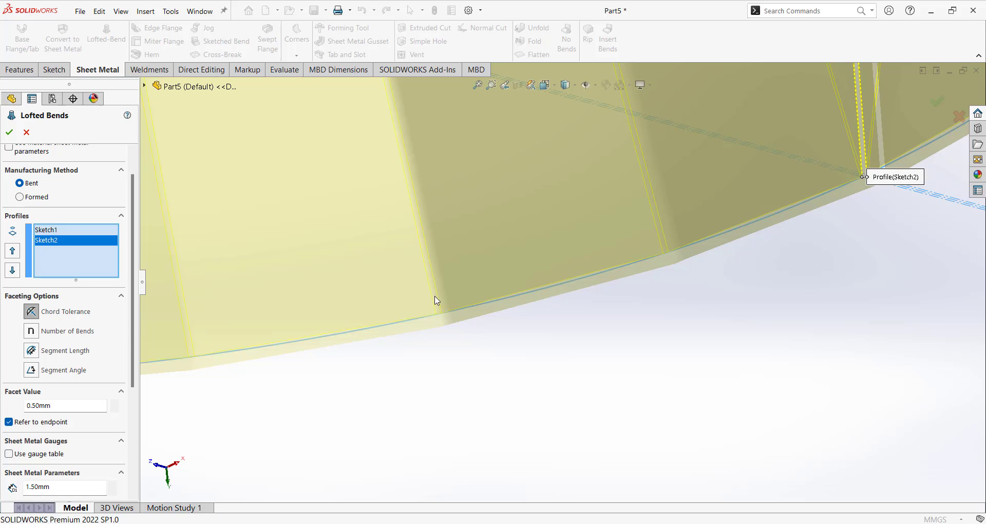
scroll(566, 293, "down", 3)
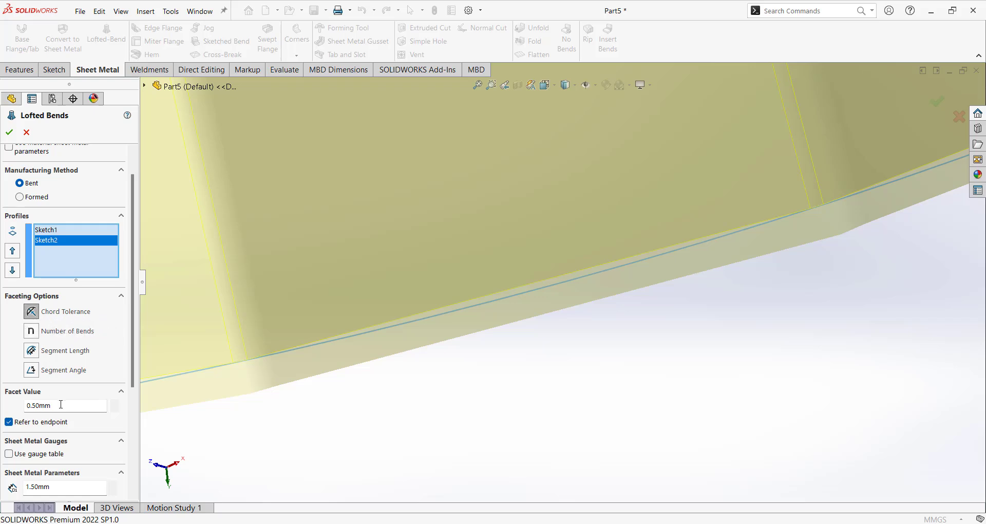
Apply a 1.00mm chord tolerance and orbit to inspect the loft preview.
key("Return")
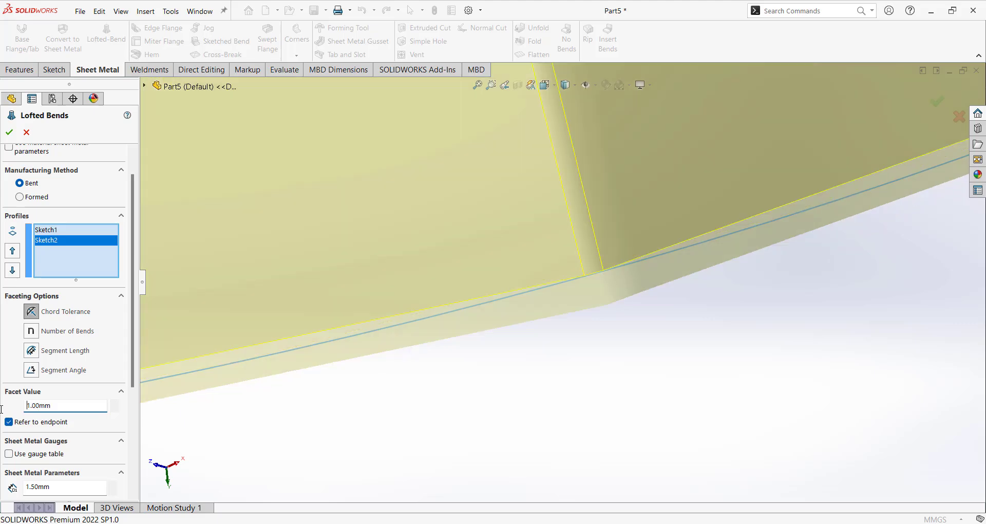
scroll(602, 328, "up", 4)
scroll(683, 240, "down", 2)
scroll(684, 240, "down", 2)
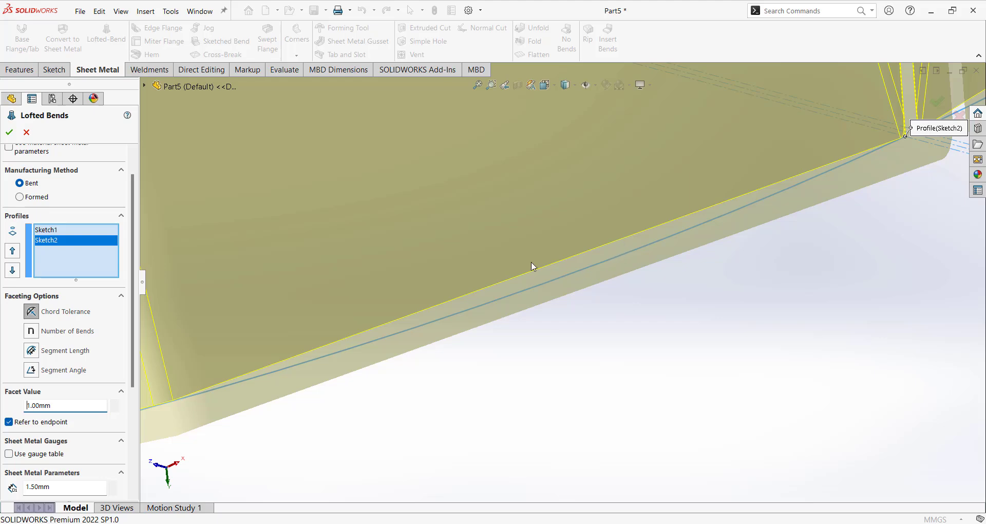
scroll(585, 330, "up", 10)
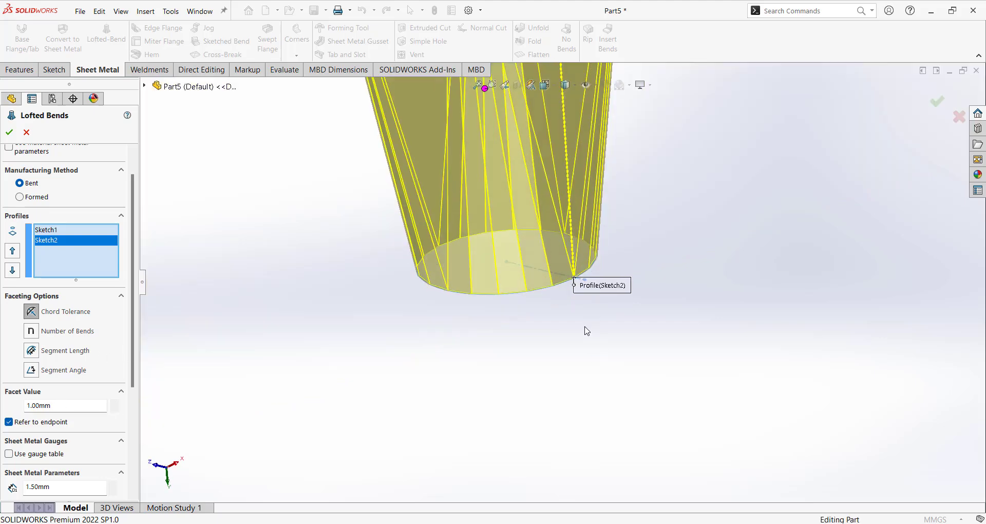
middle_click_drag(586, 331, 648, 222)
scroll(650, 251, "down", 10)
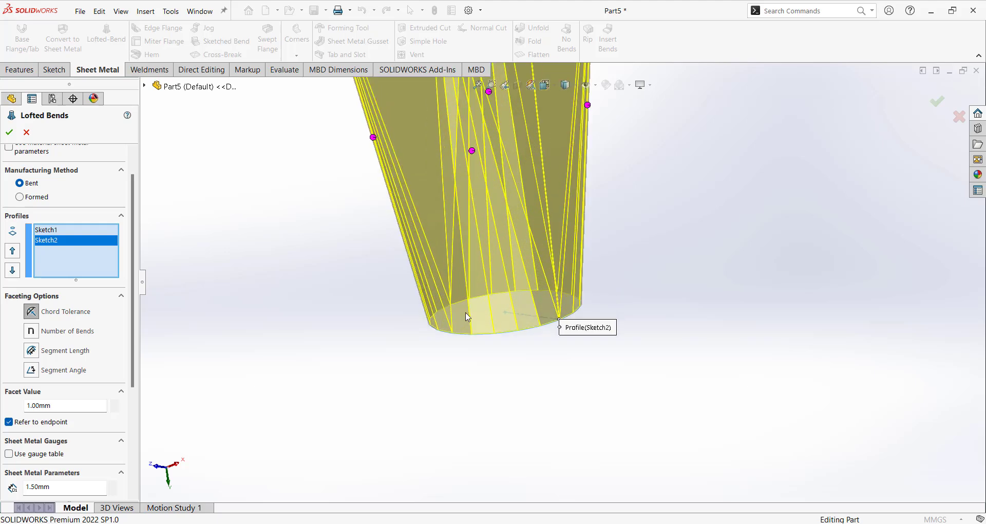
scroll(594, 227, "up", 5)
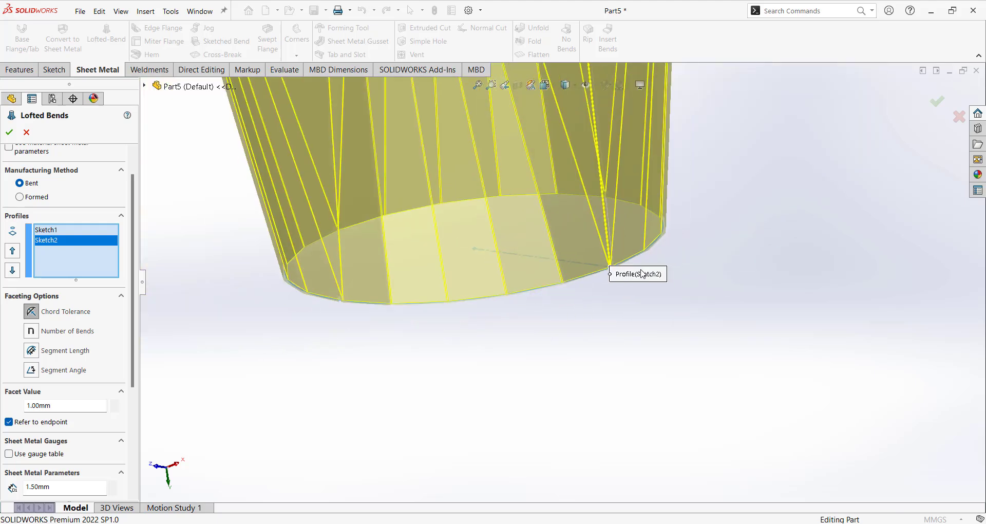
scroll(551, 386, "down", 5)
scroll(493, 359, "down", 5)
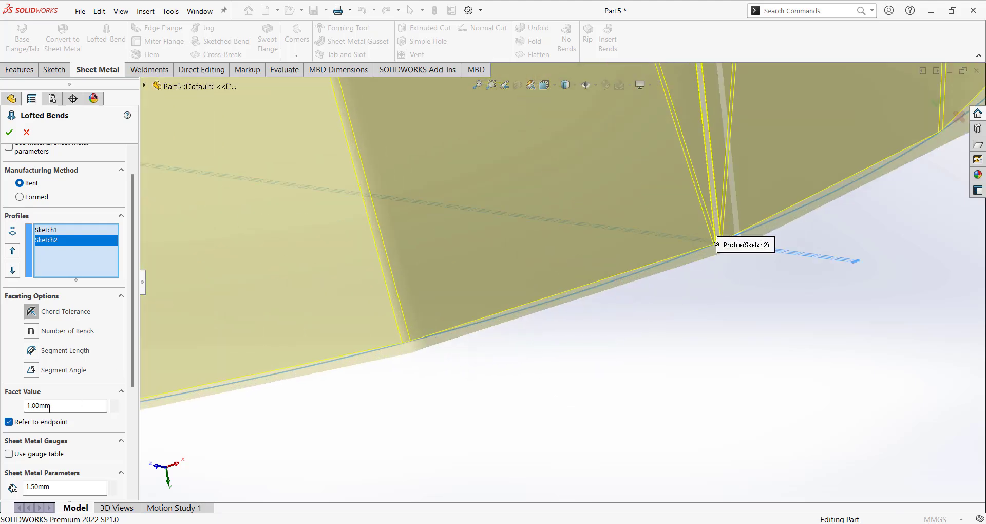
Change the chord-tolerance facet value to 0.30mm and inspect the finer facets.
left_click_drag(69, 409, 2, 404)
type(".3")
key("Return")
scroll(555, 320, "up", 8)
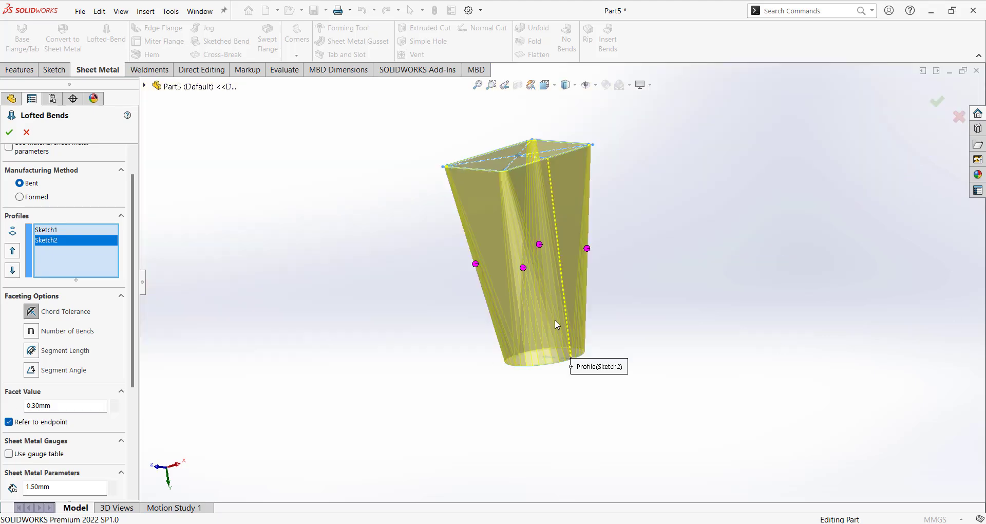
scroll(555, 320, "down", 2)
middle_click_drag(556, 319, 551, 364)
scroll(559, 236, "up", 4)
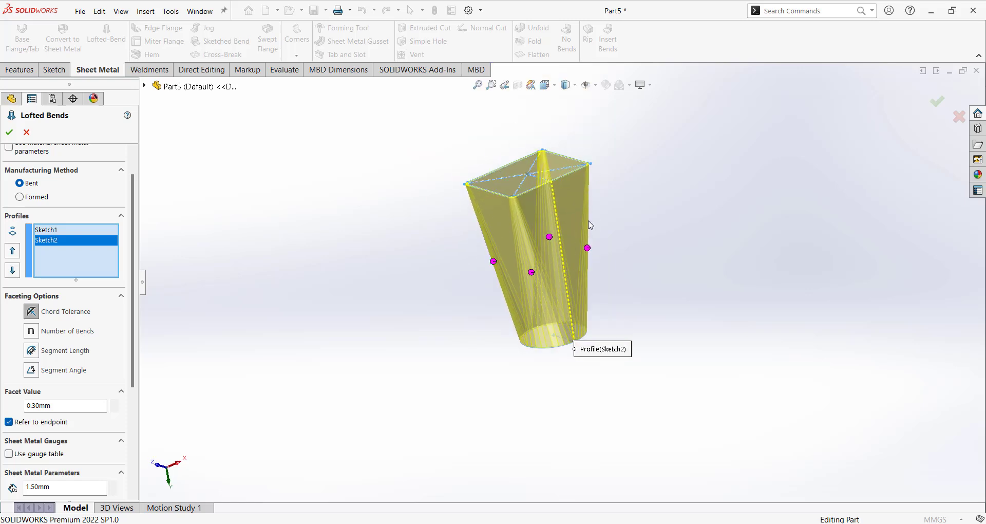
scroll(566, 358, "down", 6)
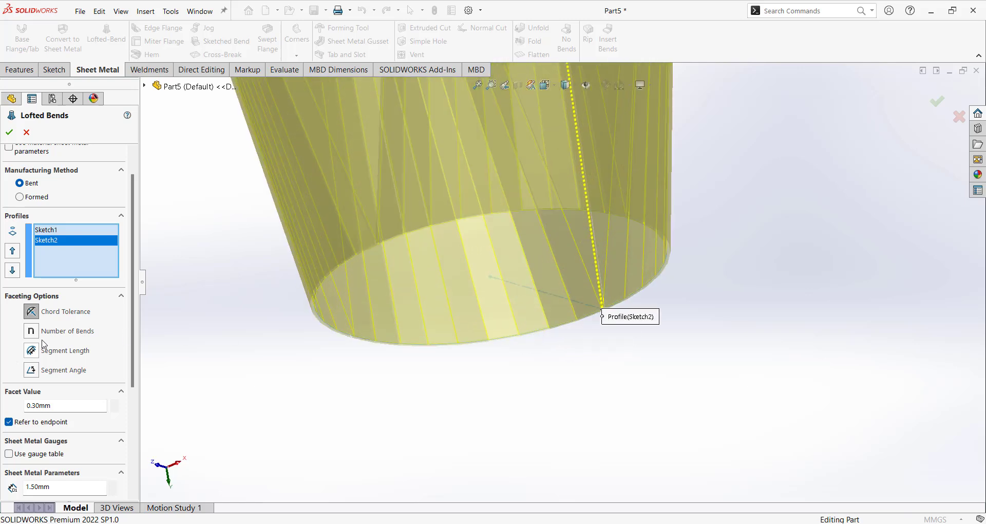
Switch faceting to Number of Bends and inspect the coarse 2-bend preview.
left_click(31, 331)
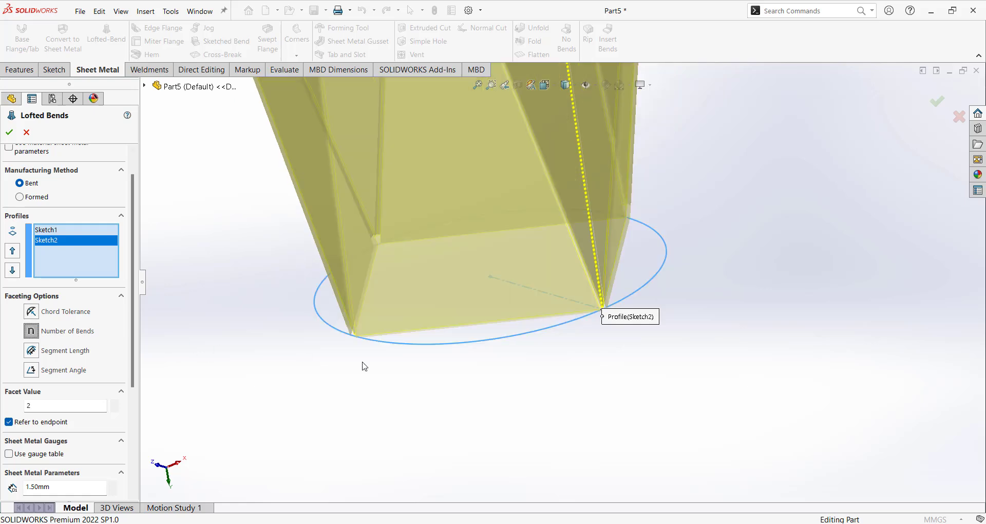
scroll(78, 341, "up", 1)
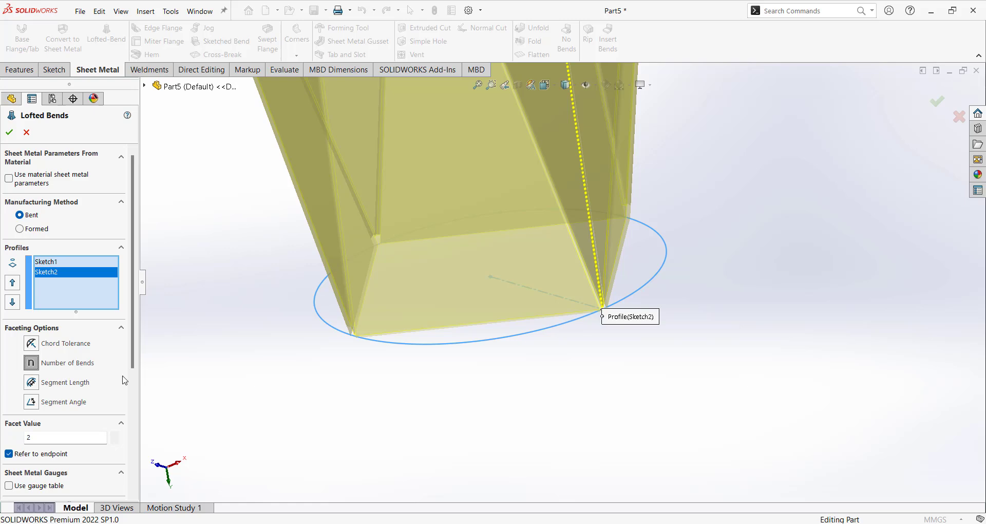
scroll(578, 291, "up", 3)
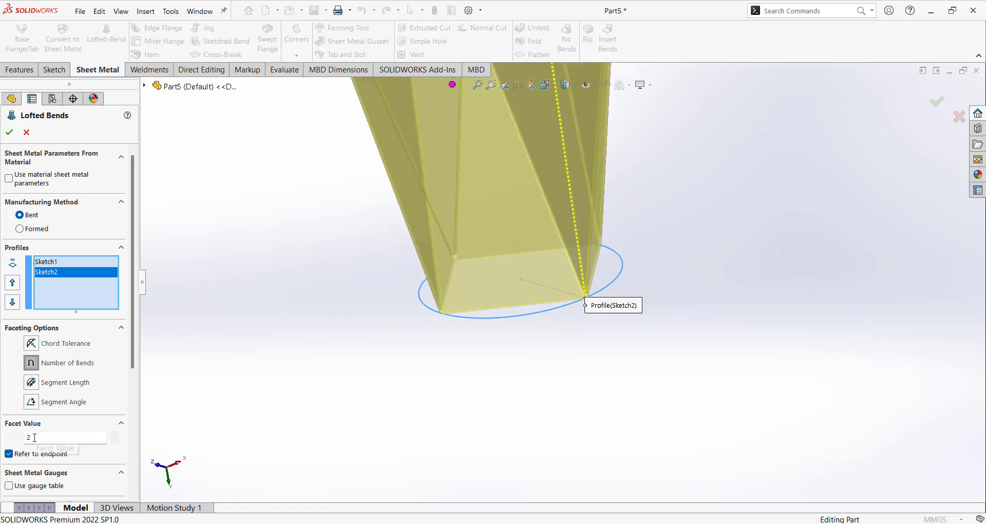
scroll(478, 356, "up", 3)
scroll(567, 239, "down", 3)
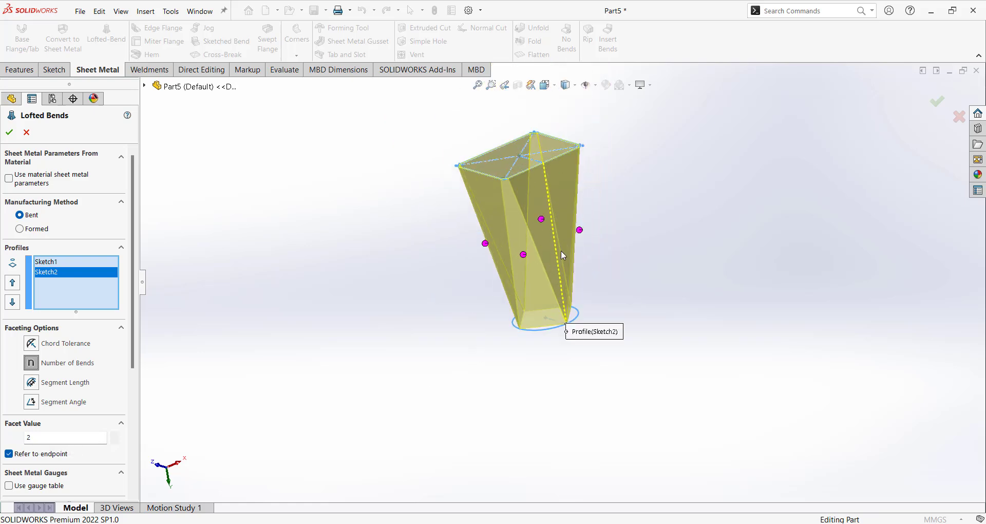
middle_click_drag(561, 290, 531, 301)
middle_click_drag(473, 280, 526, 341)
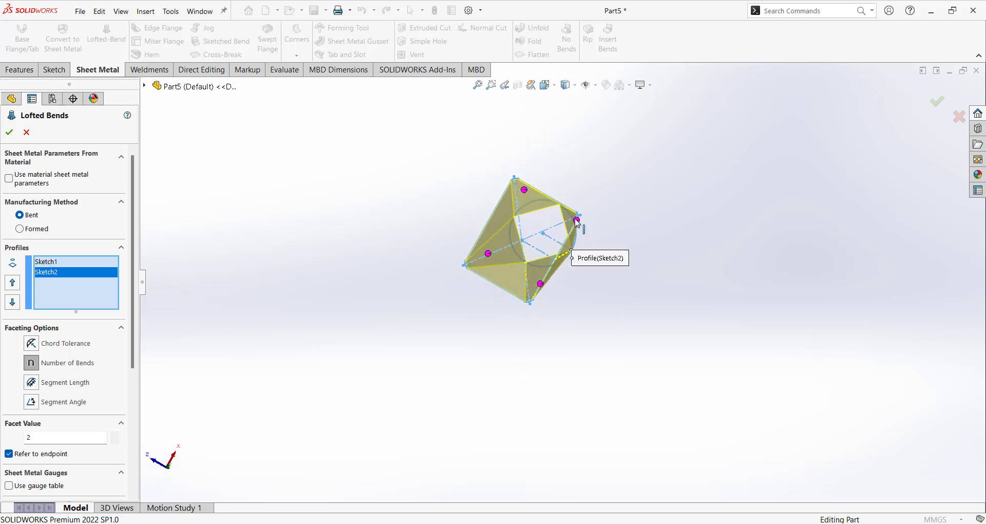
middle_click_drag(617, 273, 584, 150)
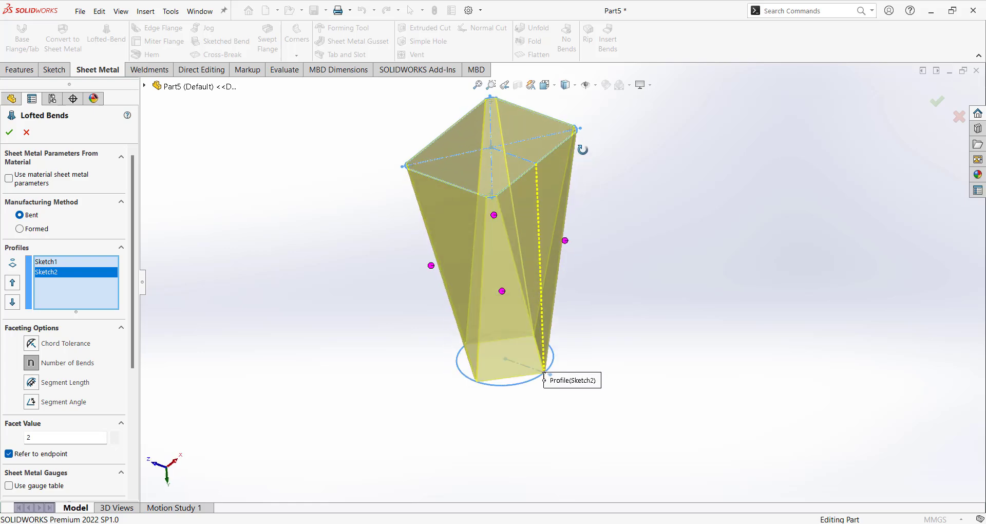
scroll(609, 211, "up", 3)
mouse_move(609, 212)
middle_mouse_down()
mouse_move(620, 187)
mouse_move(607, 206)
middle_mouse_up()
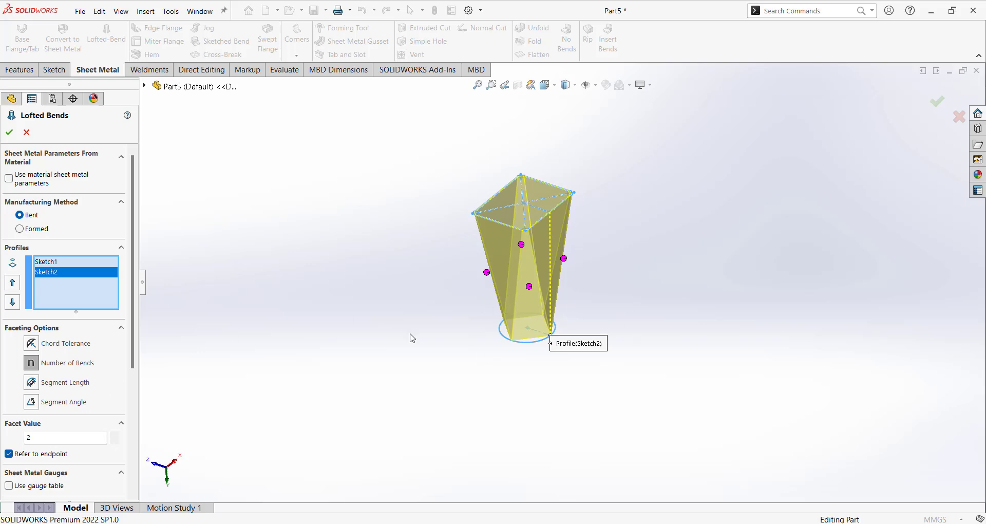
Set the number of bends to 20 and view the denser preview.
double_click(44, 438)
key("Return")
scroll(526, 313, "down", 5)
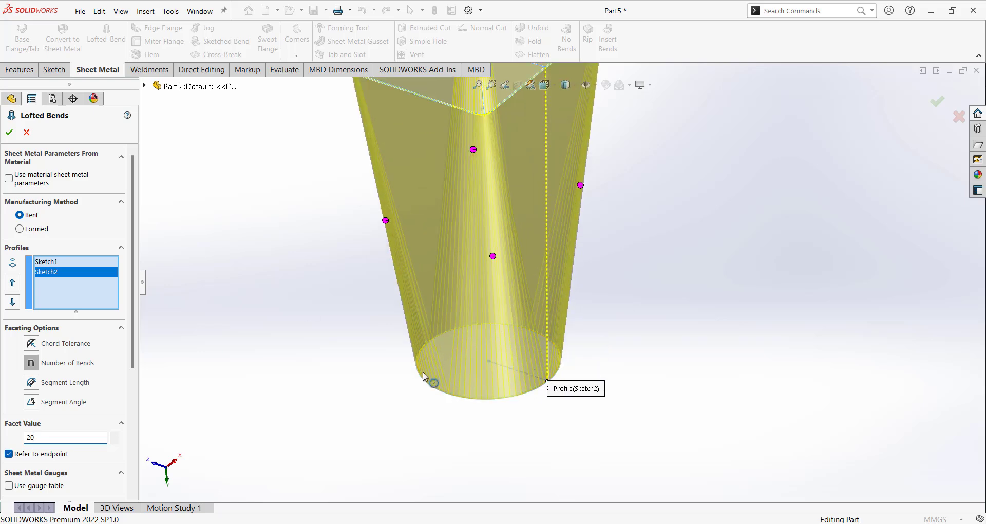
scroll(544, 363, "up", 5)
middle_click_drag(588, 269, 665, 344)
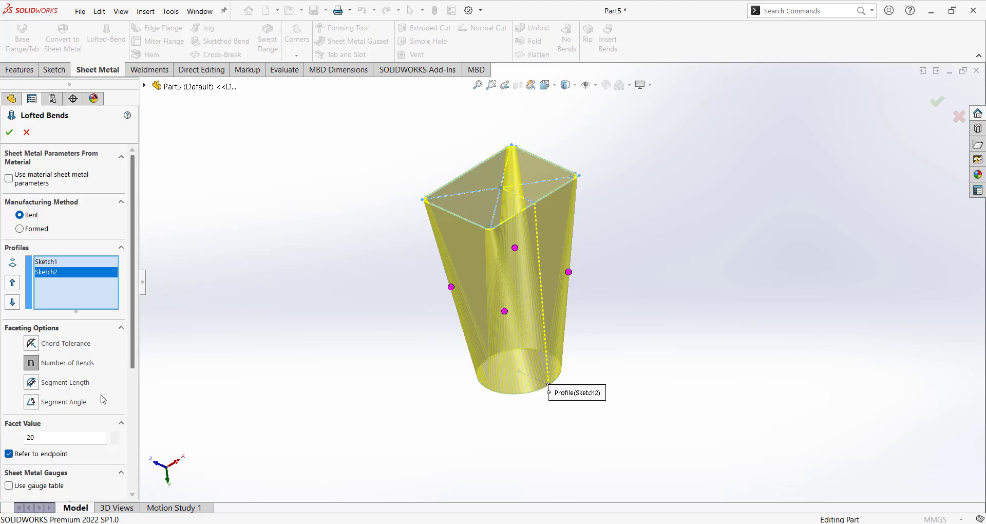
Switch faceting to Segment Length and change the facet value from 5.00mm to 3.00mm.
left_click(31, 384)
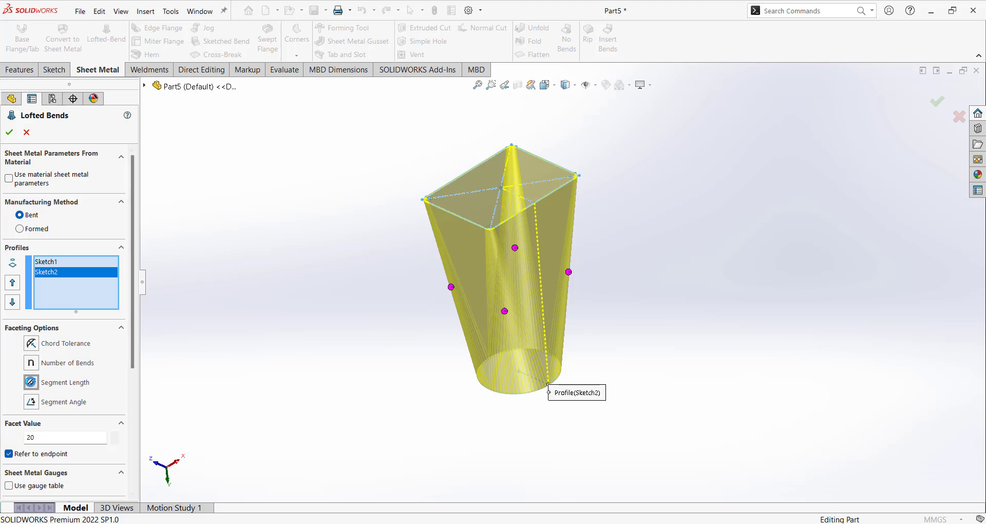
scroll(610, 375, "down", 8)
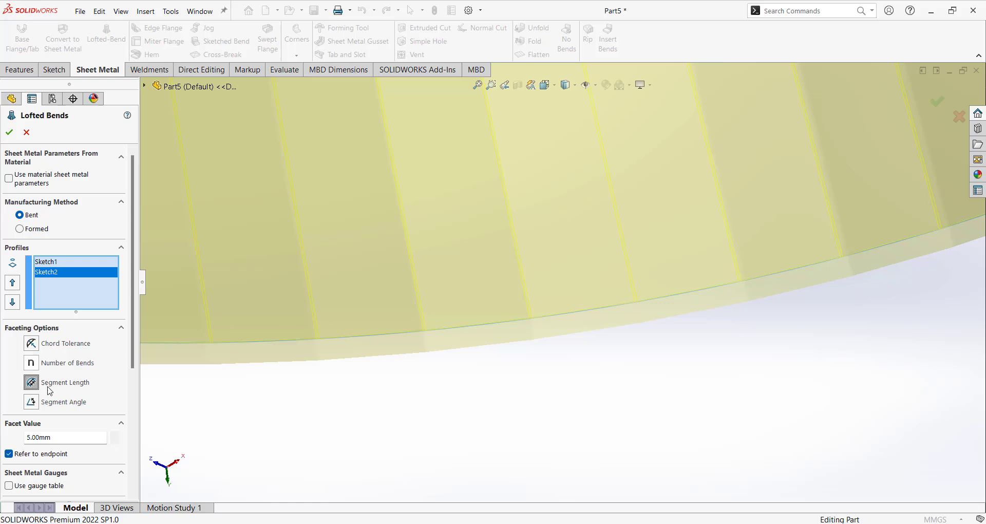
left_click(55, 437)
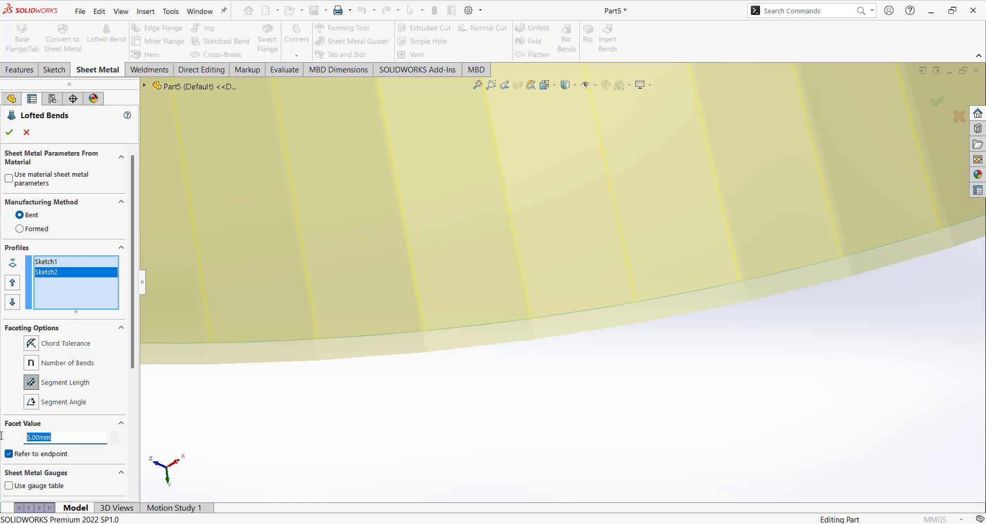
type("3")
scroll(614, 319, "up", 10)
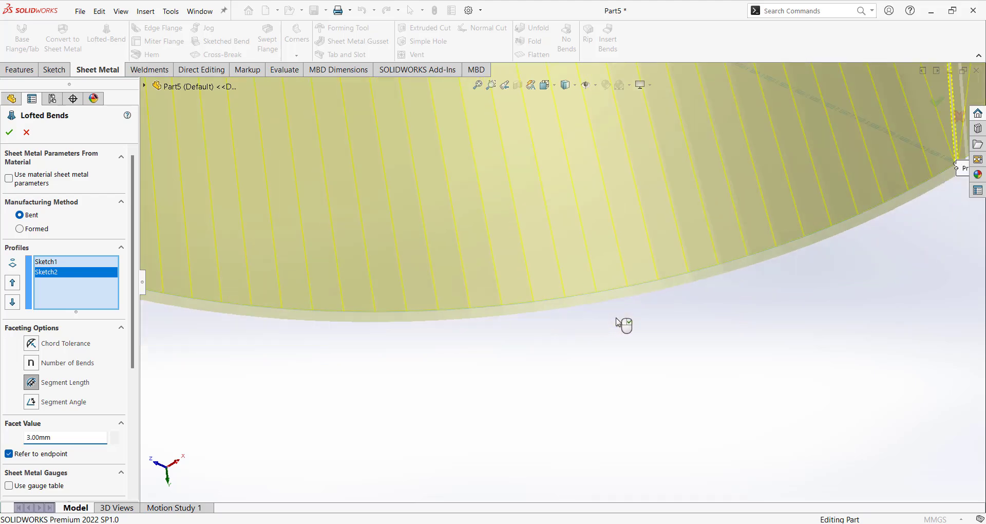
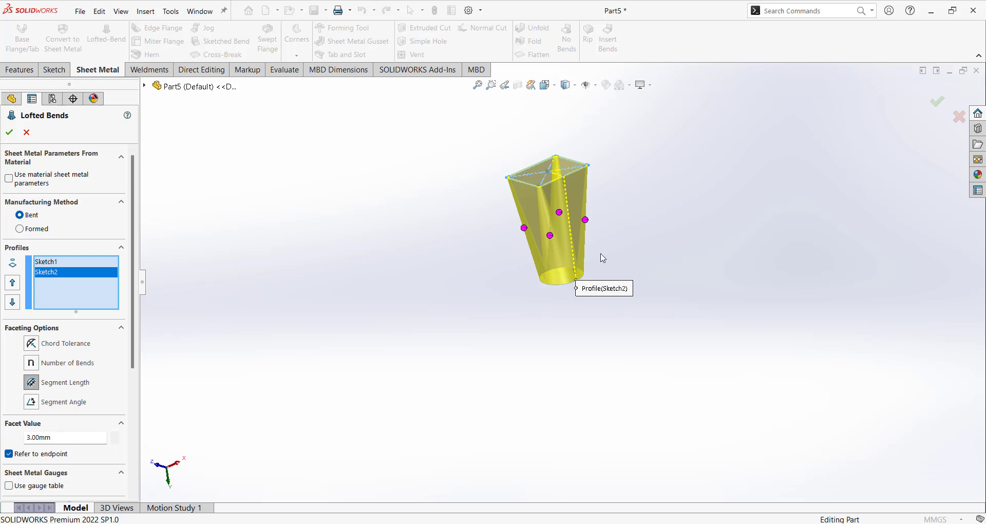
Switch the lofted bend faceting to Segment Angle with a 30.00deg value.
left_click(31, 402)
scroll(560, 242, "down", 5)
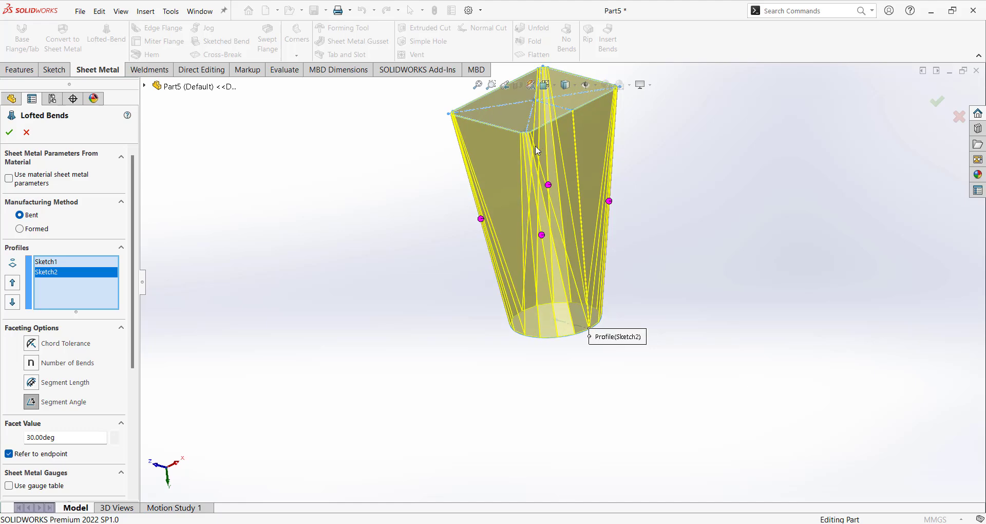
Set the segment-angle facet value to 10 degrees and view the preview from higher.
scroll(537, 151, "down", 3)
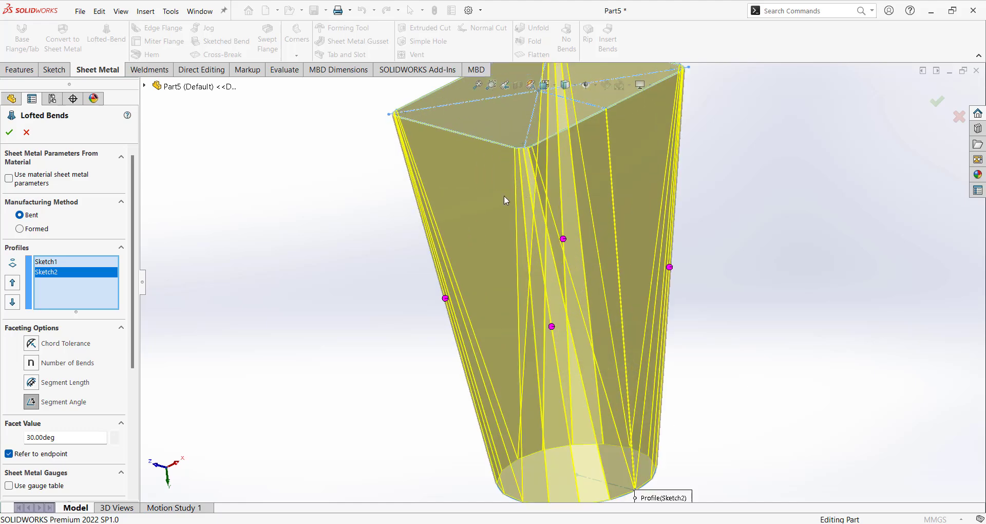
double_click(58, 438)
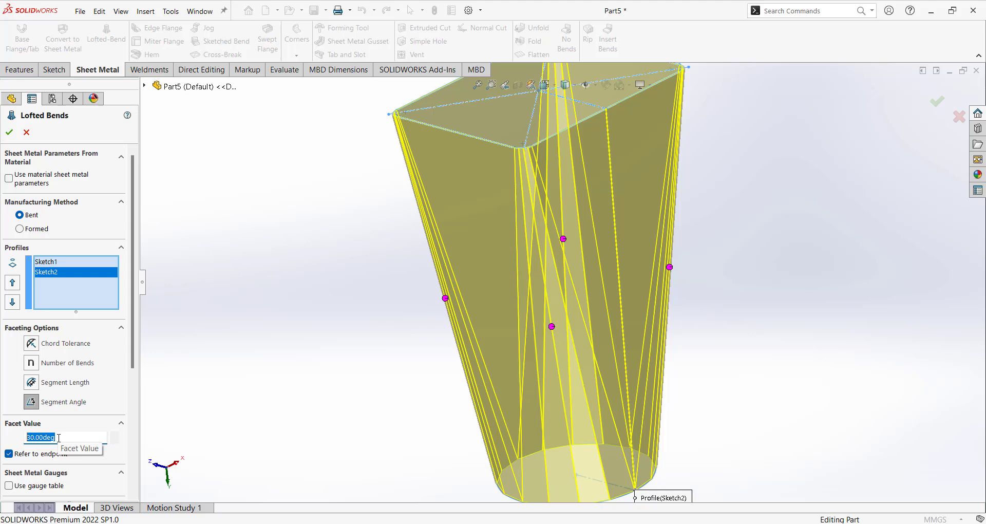
type("10")
key("Return")
scroll(589, 358, "up", 4)
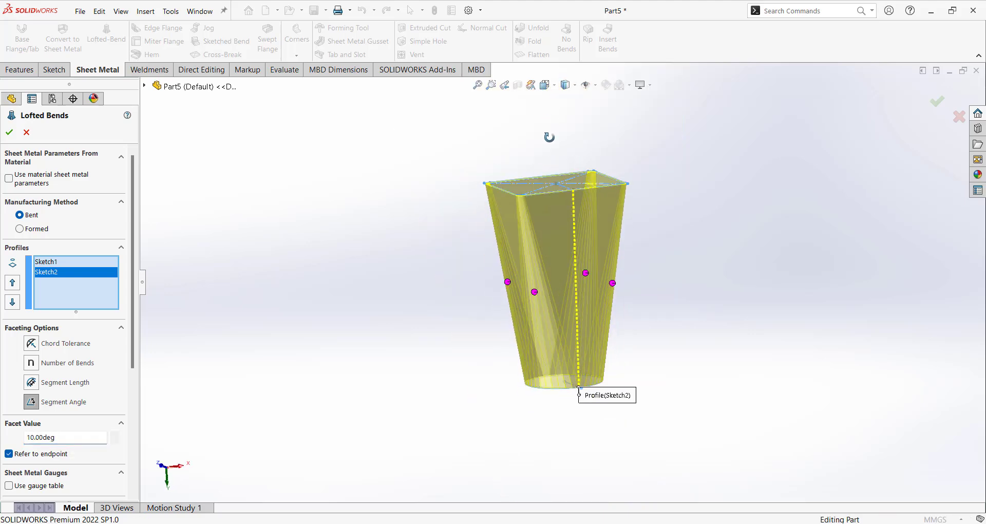
middle_click_drag(616, 417, 661, 322)
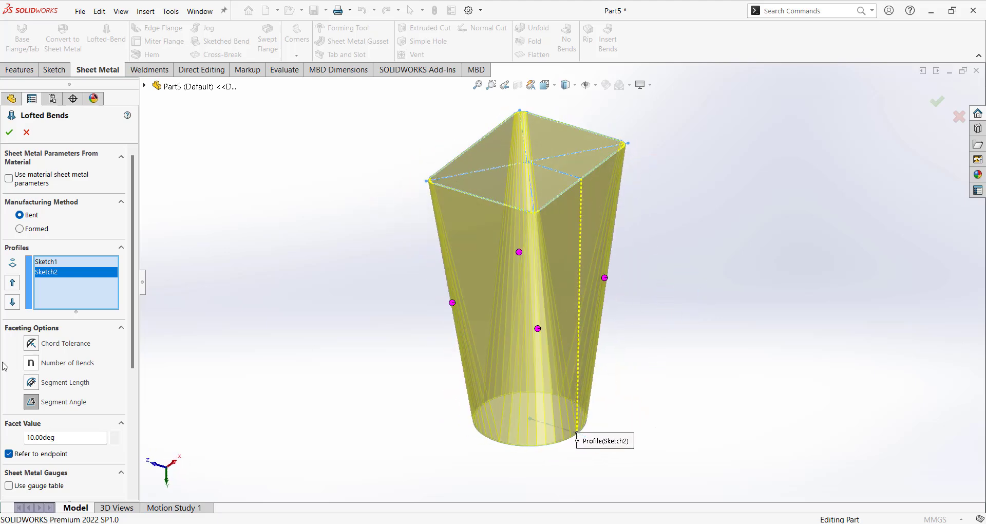
Reduce the facet value to 6 degrees and inspect the finer bend-line preview.
left_click_drag(57, 438, 2, 443)
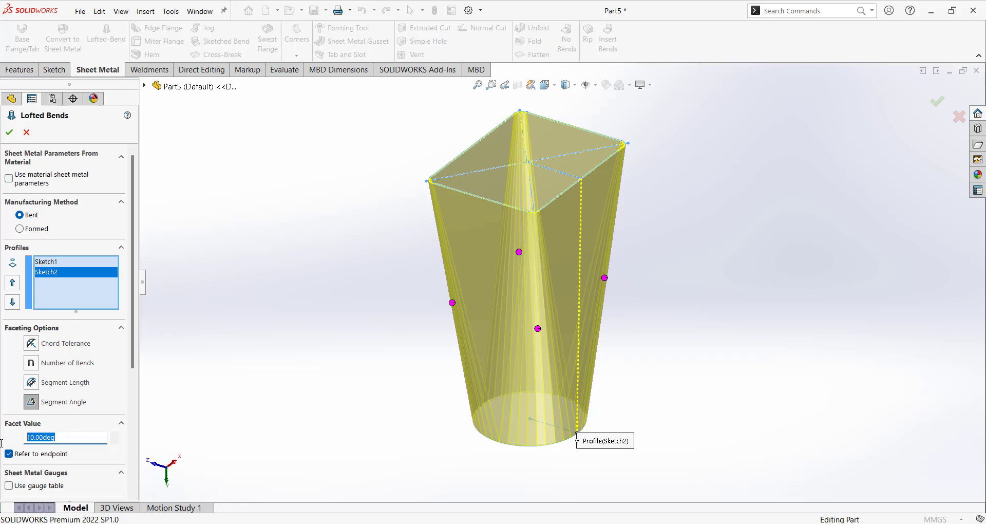
type("6")
key("Return")
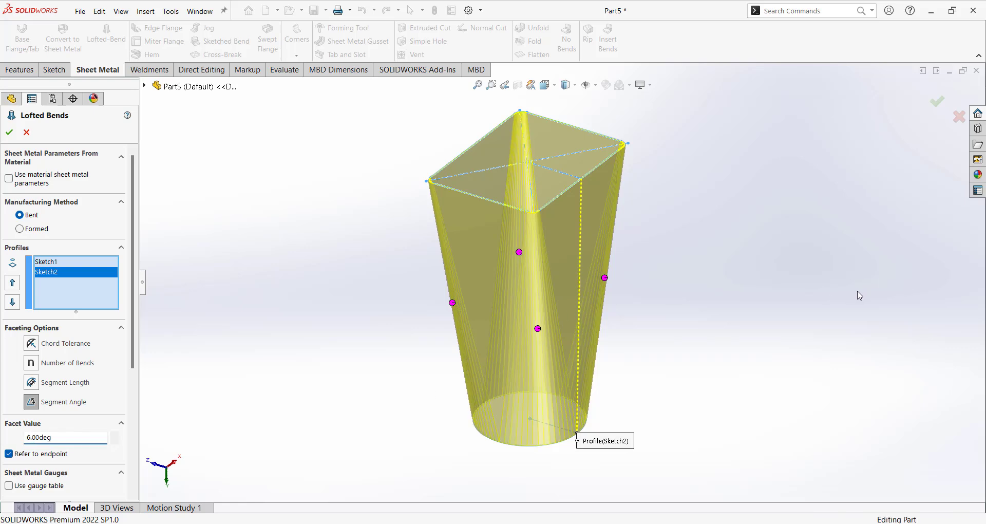
middle_click_drag(859, 293, 779, 282)
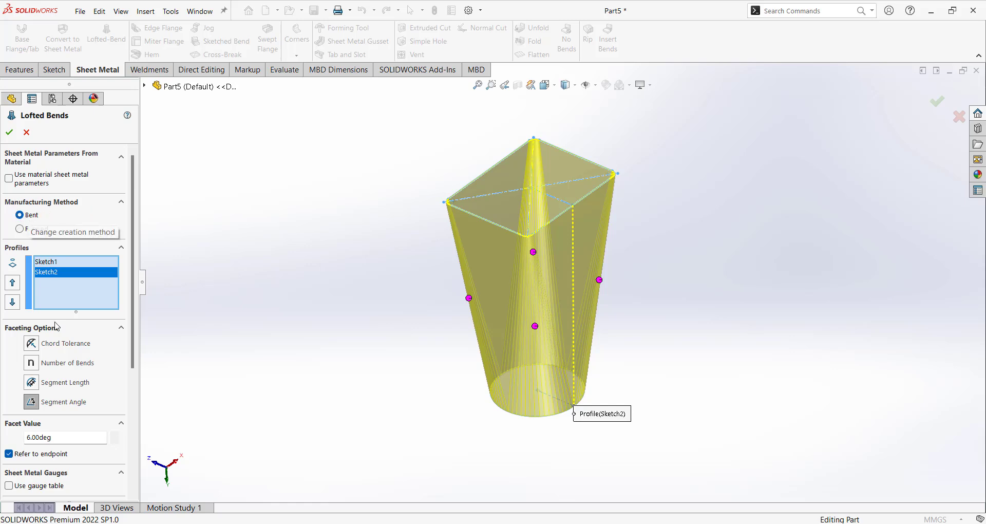
scroll(126, 399, "down", 5)
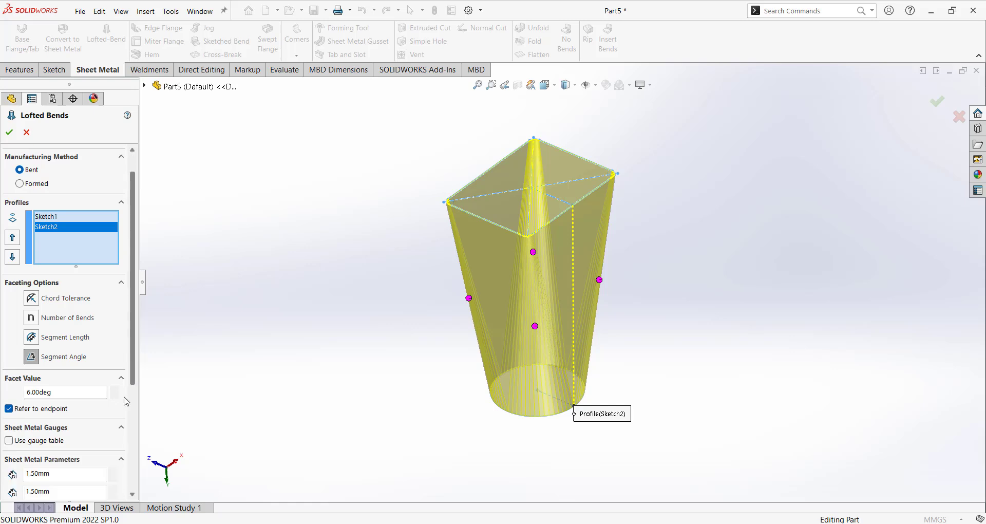
scroll(120, 465, "down", 1)
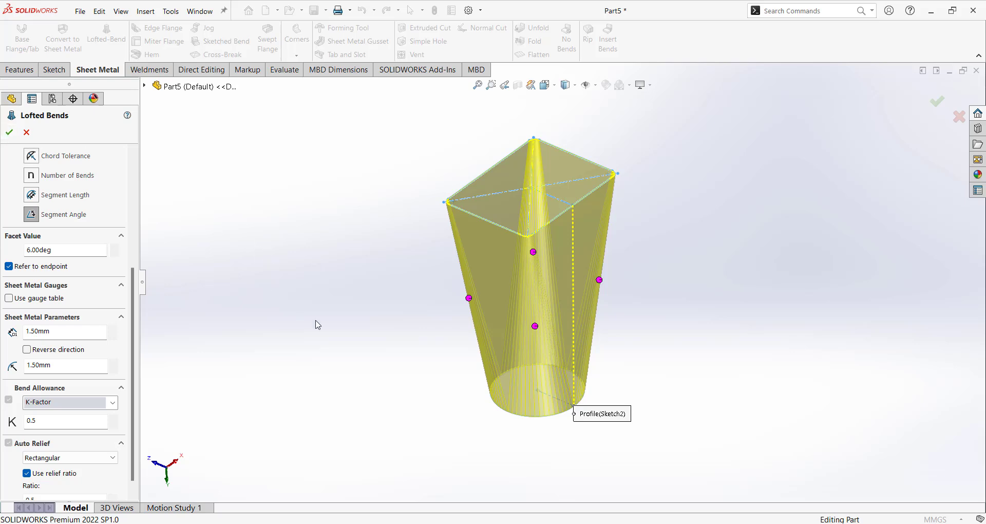
scroll(349, 335, "up", 3)
scroll(572, 271, "down", 2)
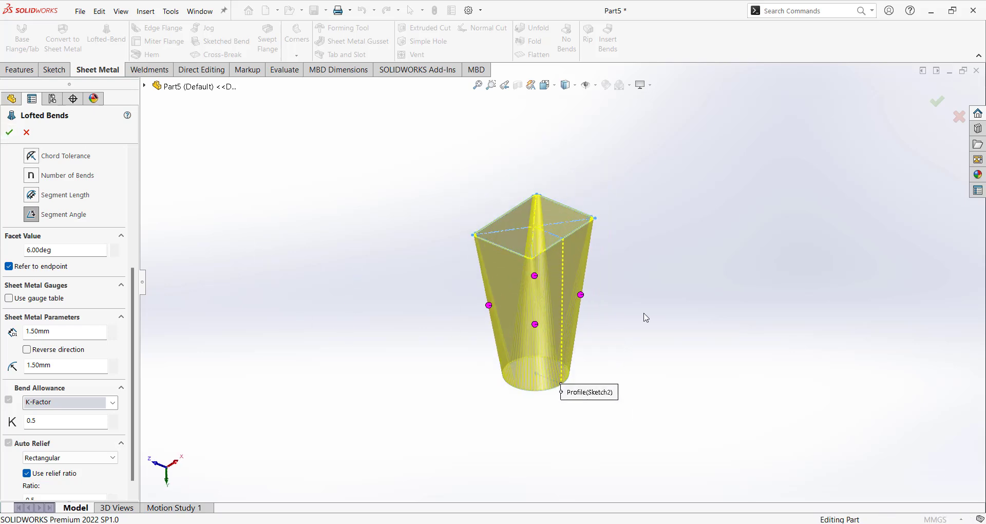
Accept the lofted bend as Lofted Bends1 and orbit to inspect its faceted corners.
key("Return")
scroll(563, 297, "down", 4)
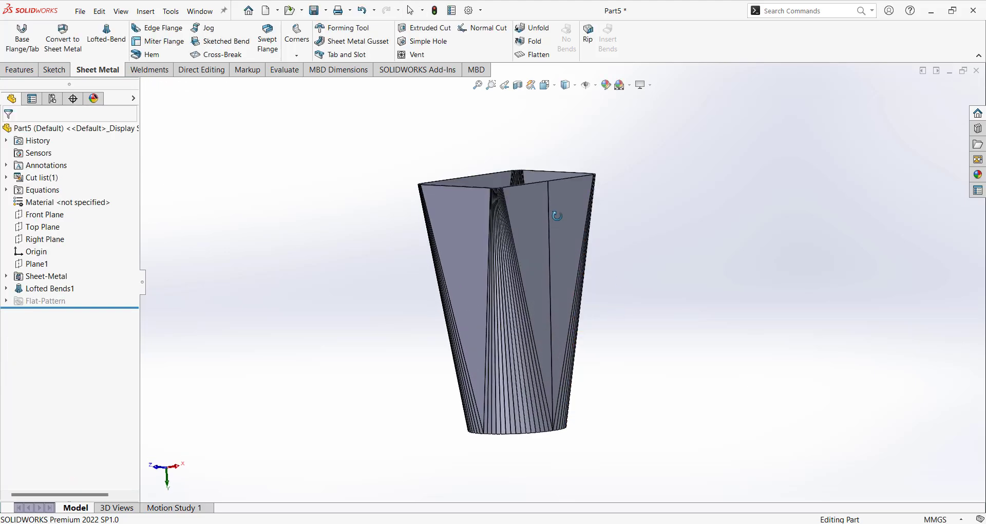
mouse_move(552, 323)
middle_mouse_down()
mouse_move(570, 394)
mouse_move(567, 329)
middle_mouse_up()
scroll(529, 264, "down", 6)
middle_click_drag(540, 265, 614, 248)
scroll(640, 247, "up", 4)
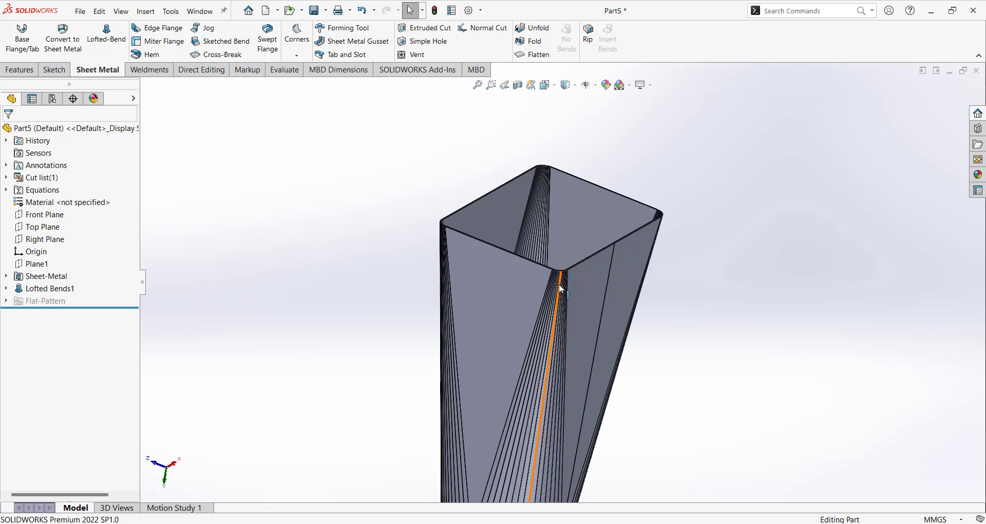
scroll(566, 284, "down", 1)
scroll(566, 283, "down", 5)
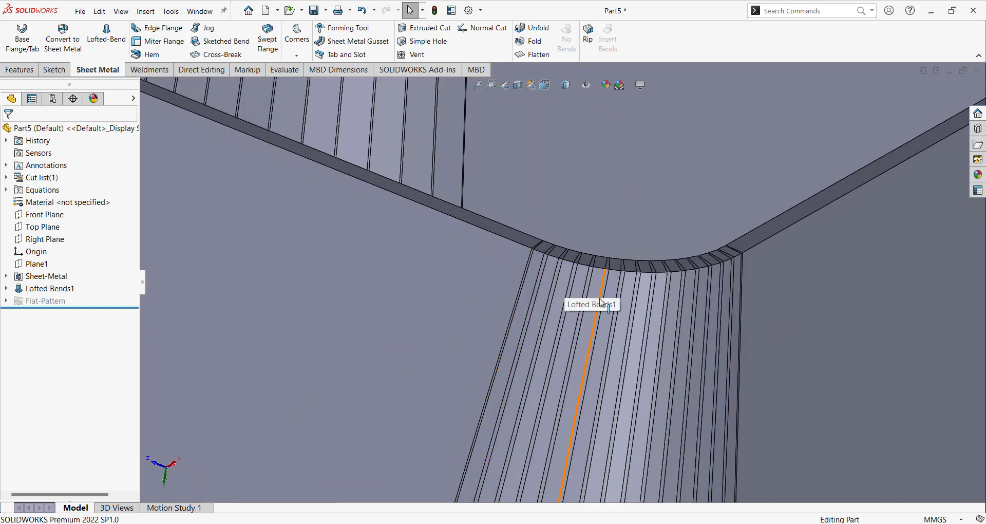
scroll(625, 298, "up", 8)
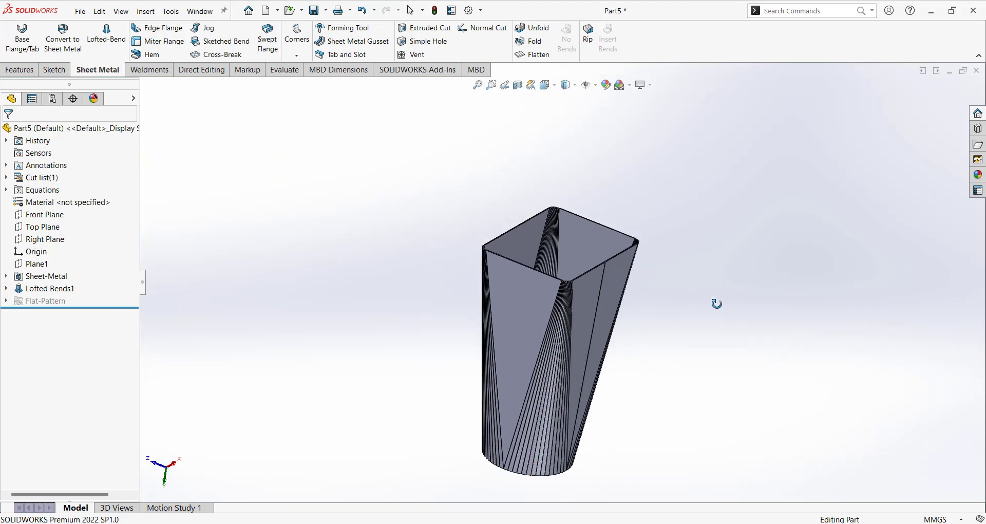
middle_click_drag(716, 304, 295, 98)
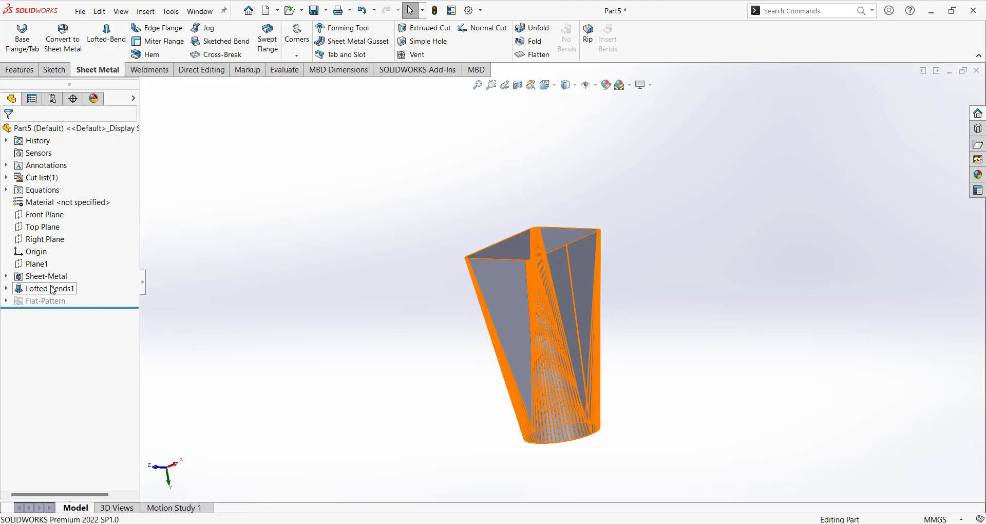
Delete the Lofted Bends1 feature.
right_click(52, 290)
left_click(85, 350)
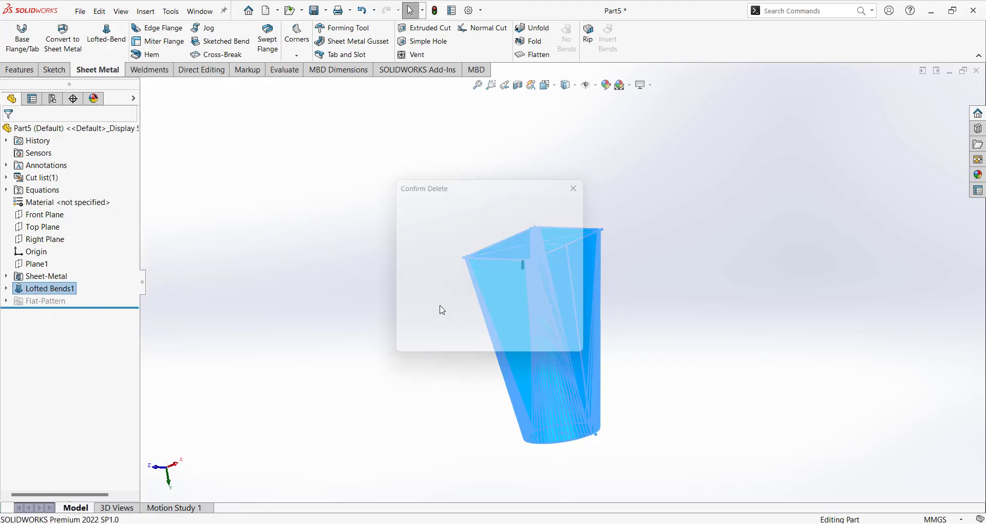
left_click(568, 200)
Start a Formed lofted bend using the top rectangle and lower ellipse sketches as profiles.
left_click(116, 58)
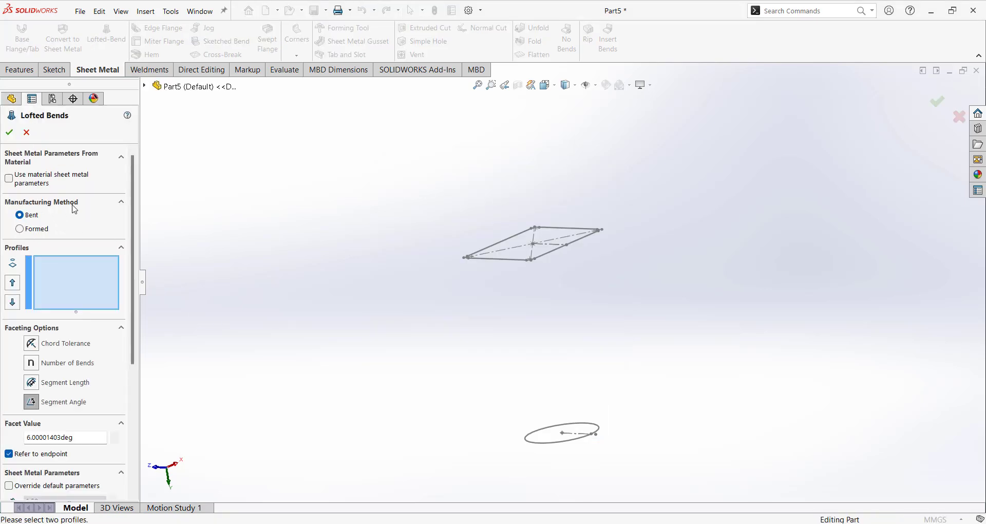
left_click(20, 229)
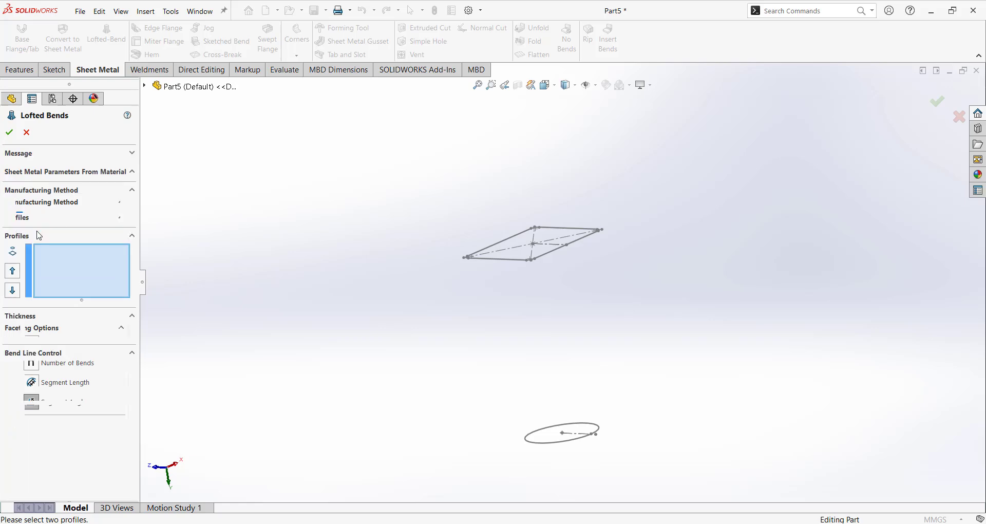
scroll(544, 247, "down", 10)
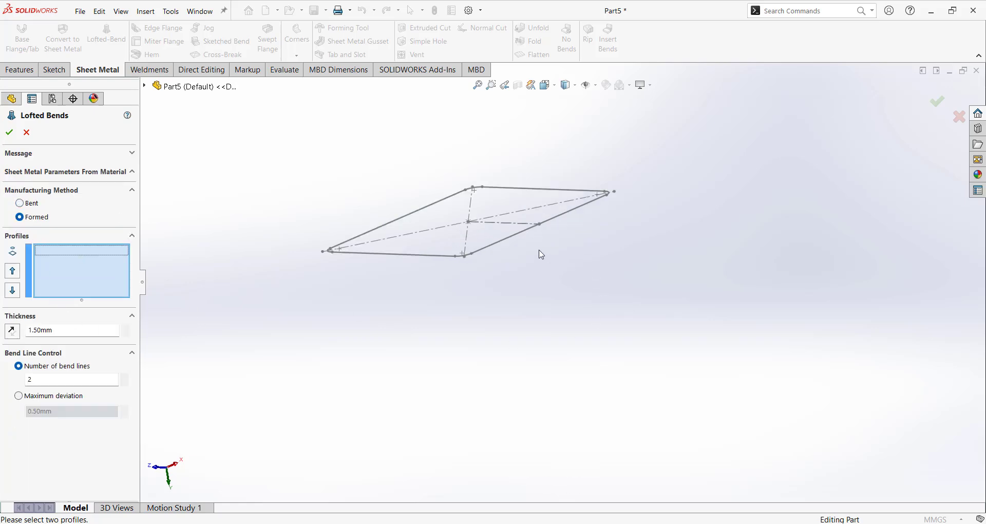
scroll(565, 211, "down", 5)
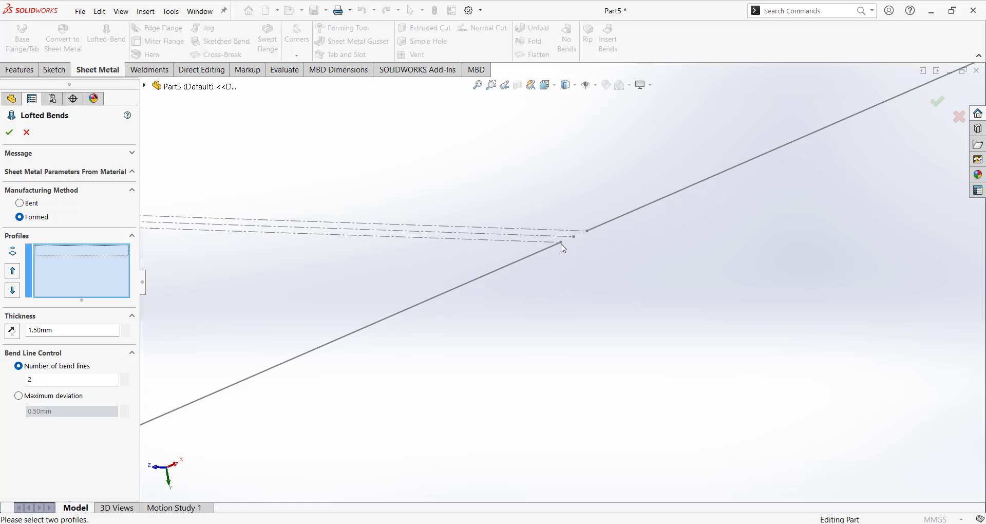
left_click(563, 247)
scroll(572, 304, "up", 8)
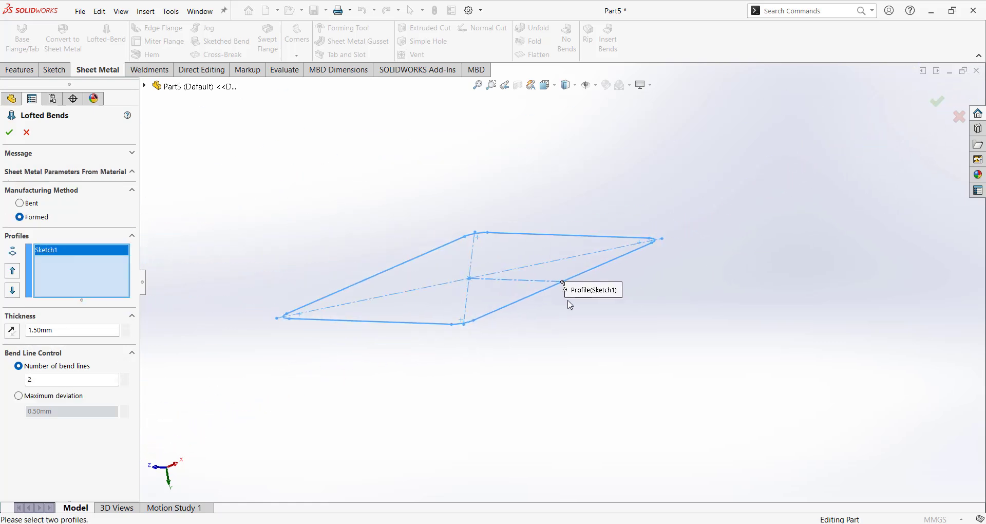
scroll(571, 319, "up", 6)
scroll(573, 298, "down", 8)
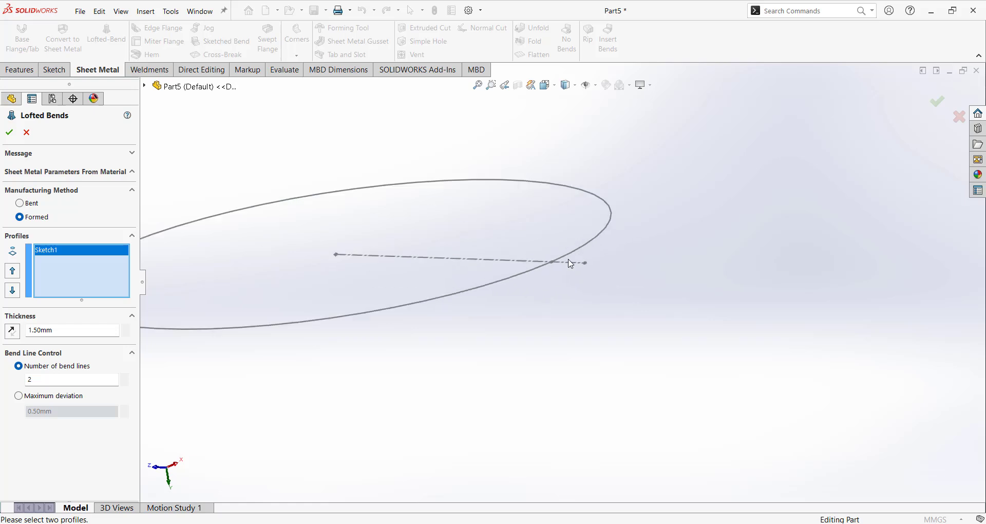
scroll(568, 267, "down", 6)
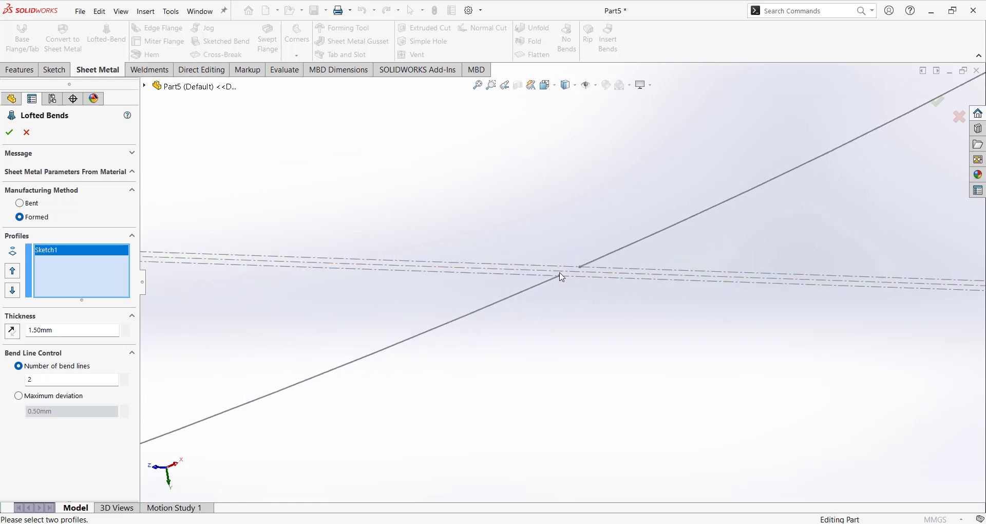
scroll(601, 385, "up", 1)
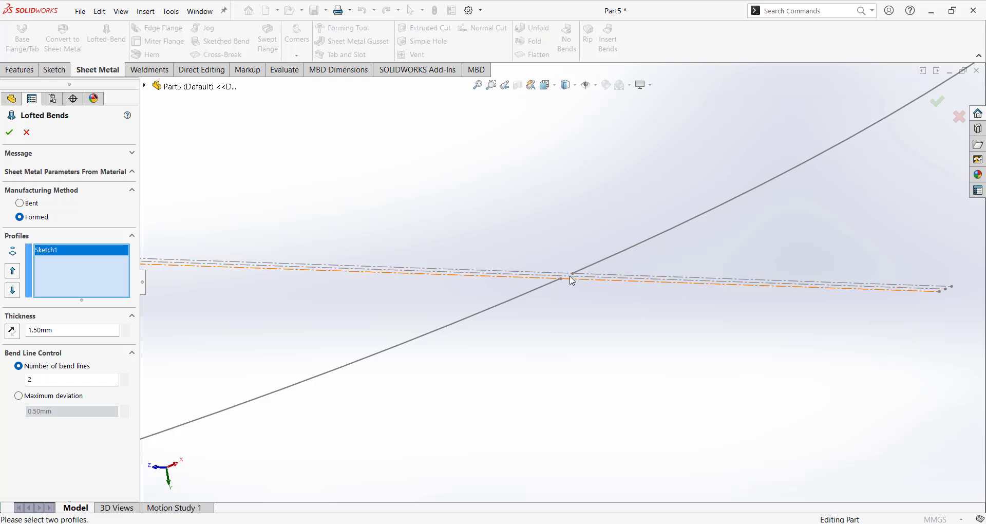
scroll(549, 289, "down", 2)
left_click(519, 297)
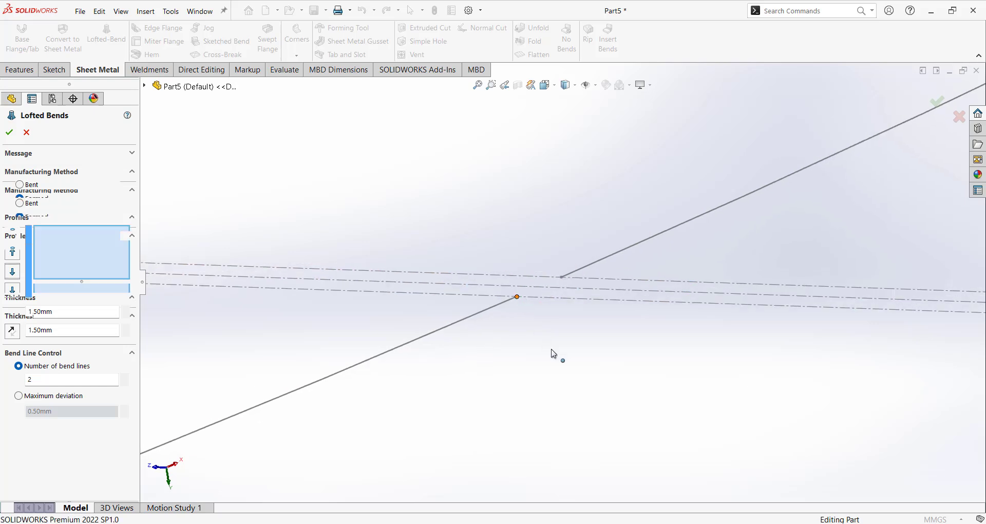
scroll(561, 366, "up", 3)
scroll(566, 365, "up", 6)
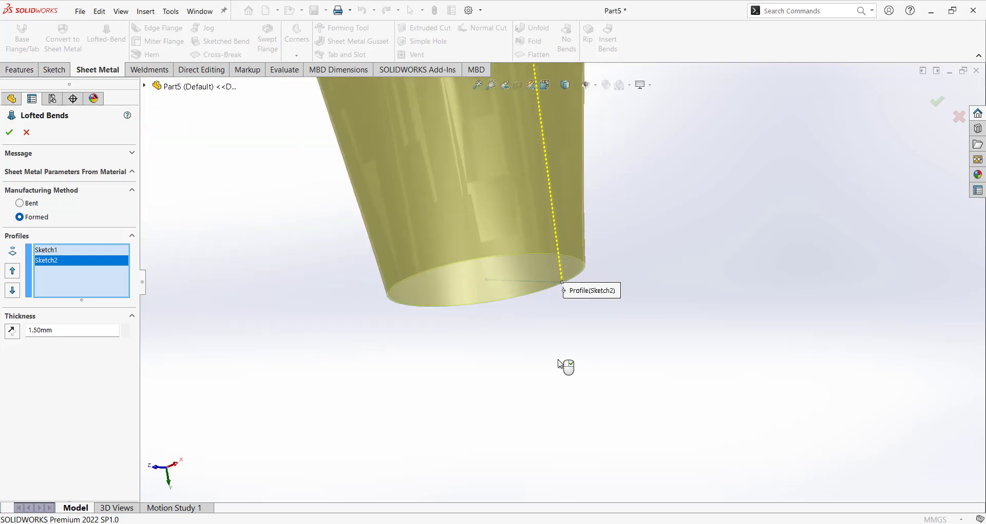
scroll(559, 257, "down", 2)
mouse_move(558, 248)
middle_mouse_down()
mouse_move(554, 284)
mouse_move(555, 256)
middle_mouse_up()
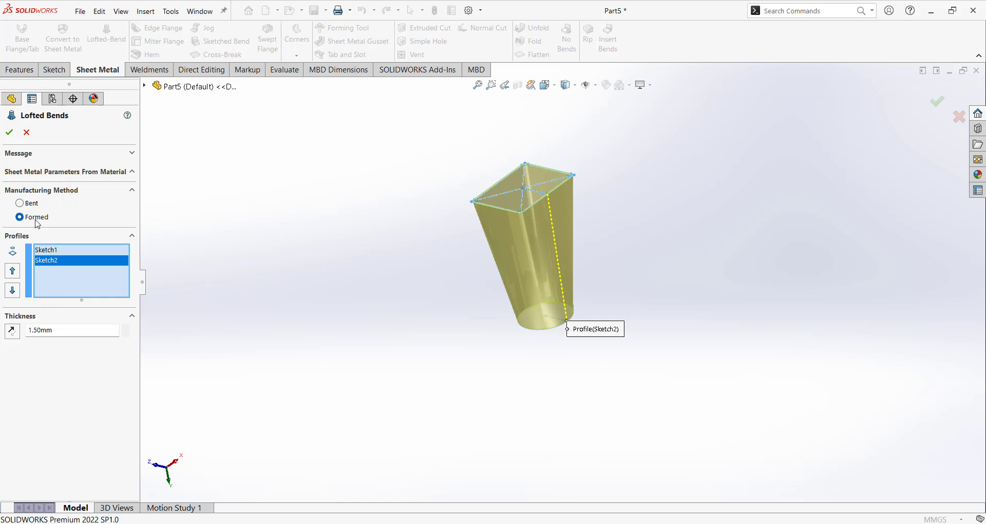
Accept Lofted Bends2 and flatten the part into its flat pattern.
left_click(9, 132)
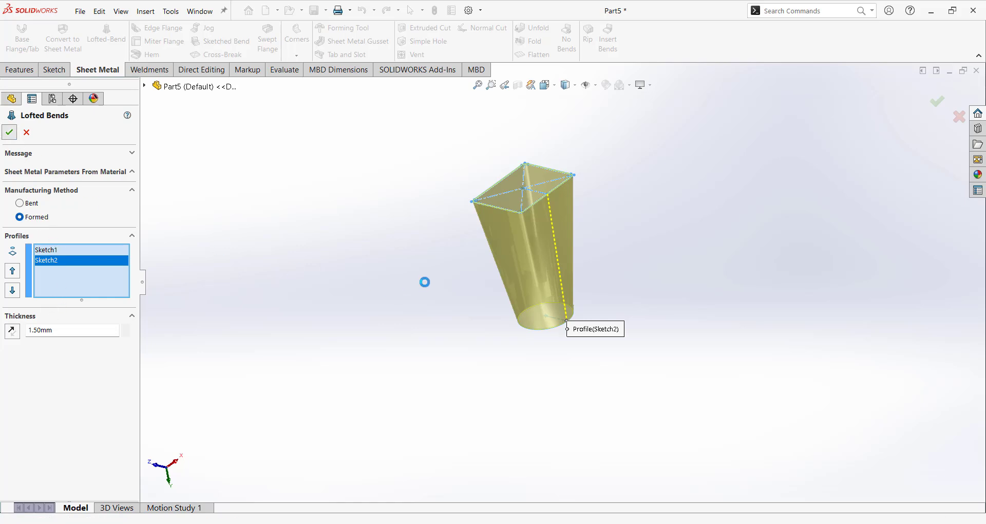
scroll(564, 249, "down", 5)
scroll(569, 257, "up", 4)
middle_click_drag(568, 227, 571, 255)
left_click(538, 58)
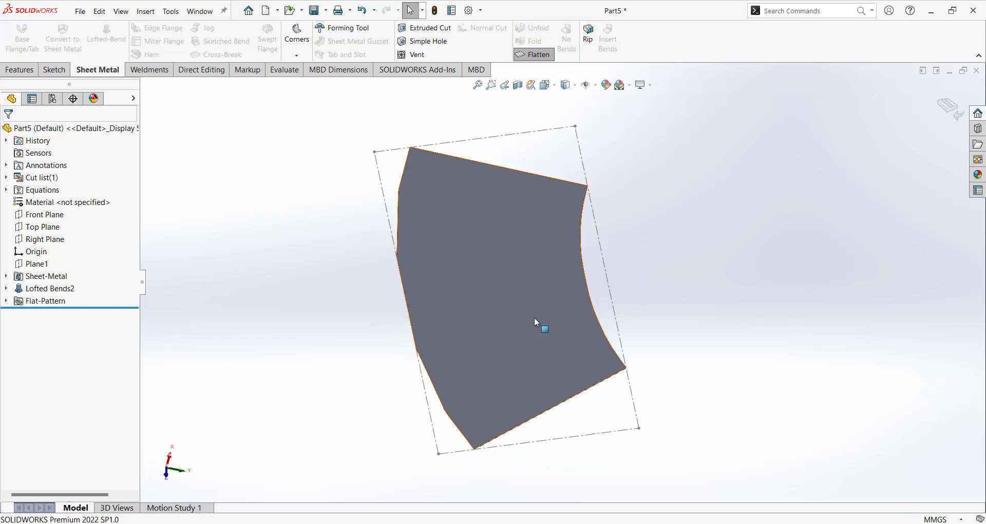
Orbit the flattened part to view it from another angle.
middle_click_drag(690, 383, 680, 326)
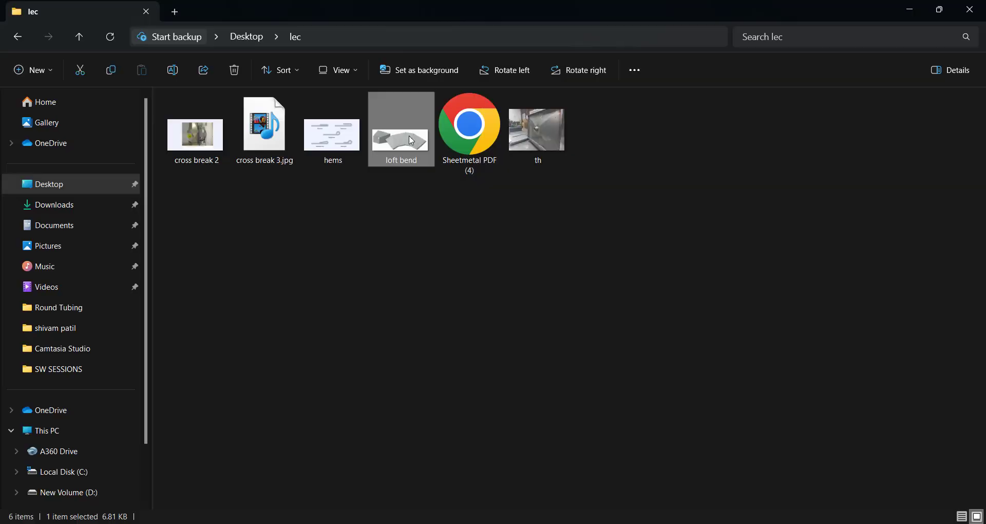
View the loft bend reference image, then return to Part5 in SolidWorks.
double_click(406, 134)
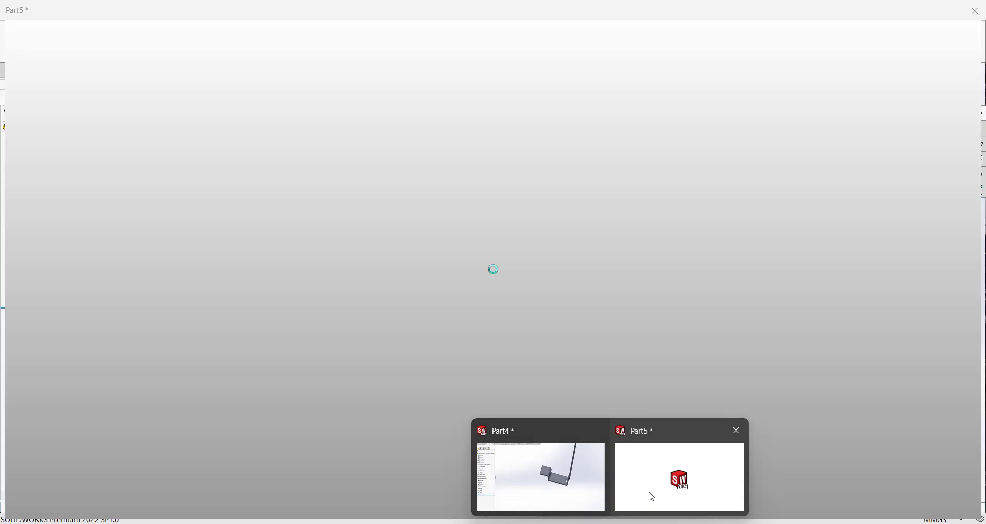
left_click(650, 496)
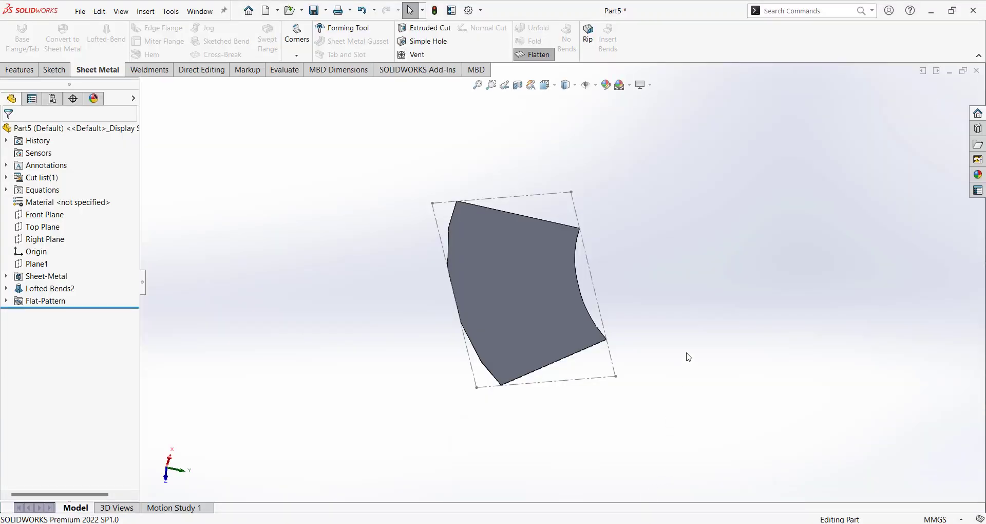
Exit the flat pattern to refold Part5 and orbit to view it upright.
middle_click_drag(689, 357, 903, 236)
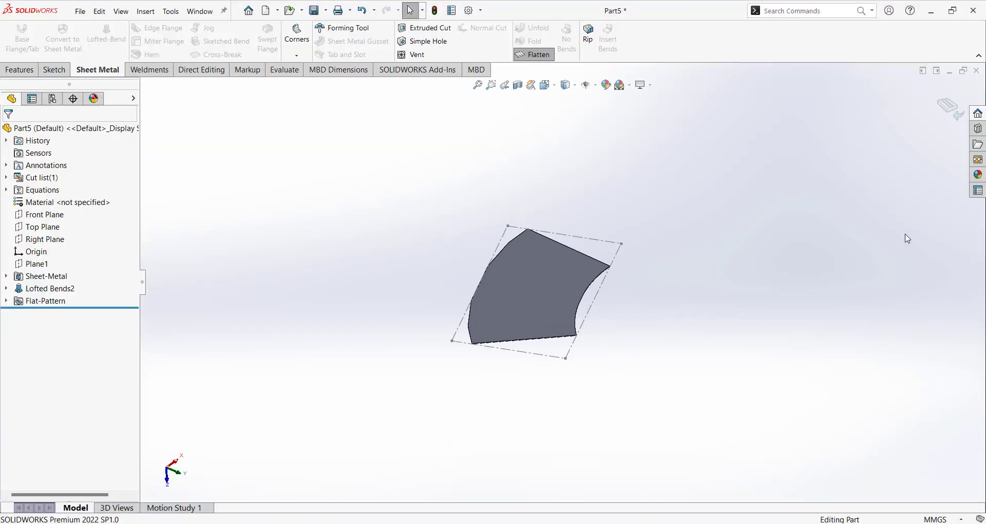
left_click(947, 108)
middle_click_drag(799, 213, 390, 125)
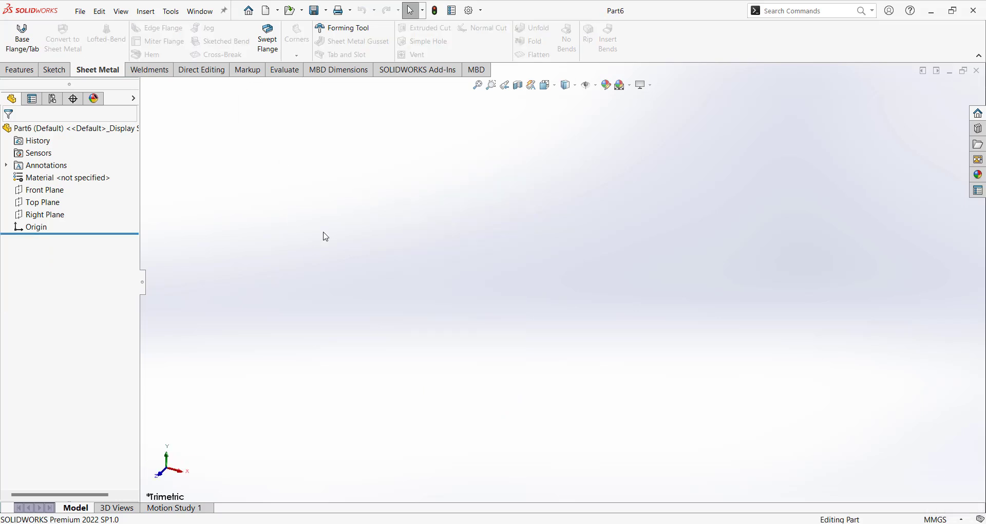
Draw a horizontal midpoint line centred on the origin in a Front Plane sketch.
left_click(45, 191)
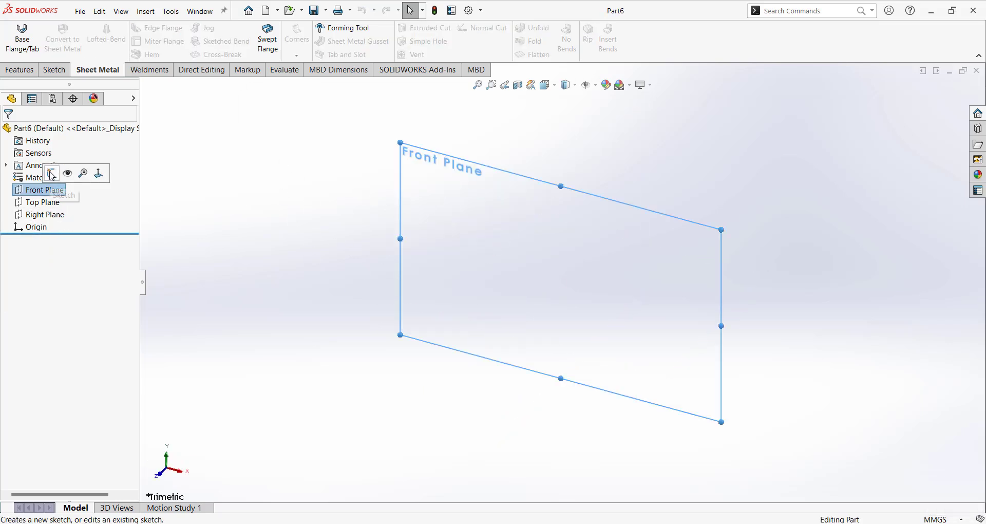
left_click(52, 173)
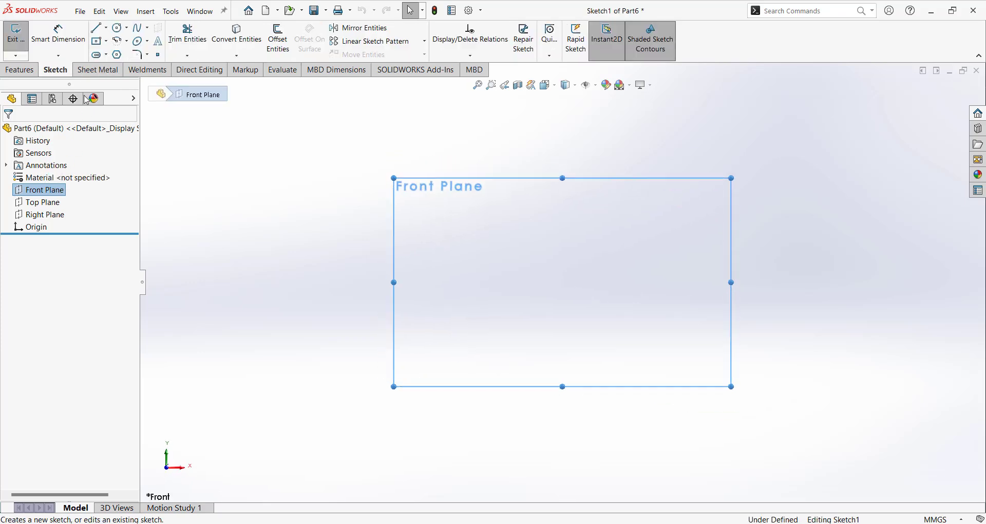
left_click(107, 28)
left_click(121, 67)
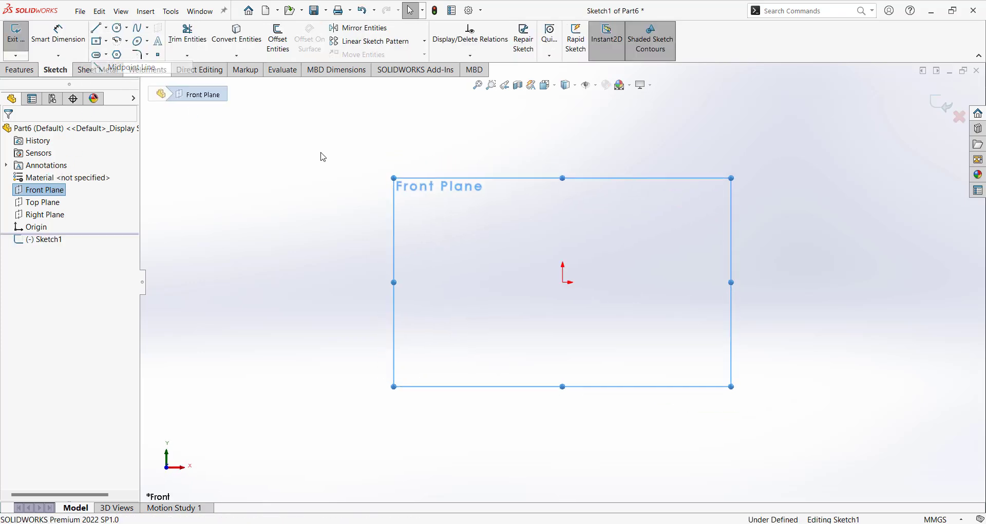
left_click(563, 282)
left_click(871, 282)
key("Escape")
Add a length dimension to the line, placed below it.
right_click_drag(704, 408, 706, 360)
left_click(713, 290)
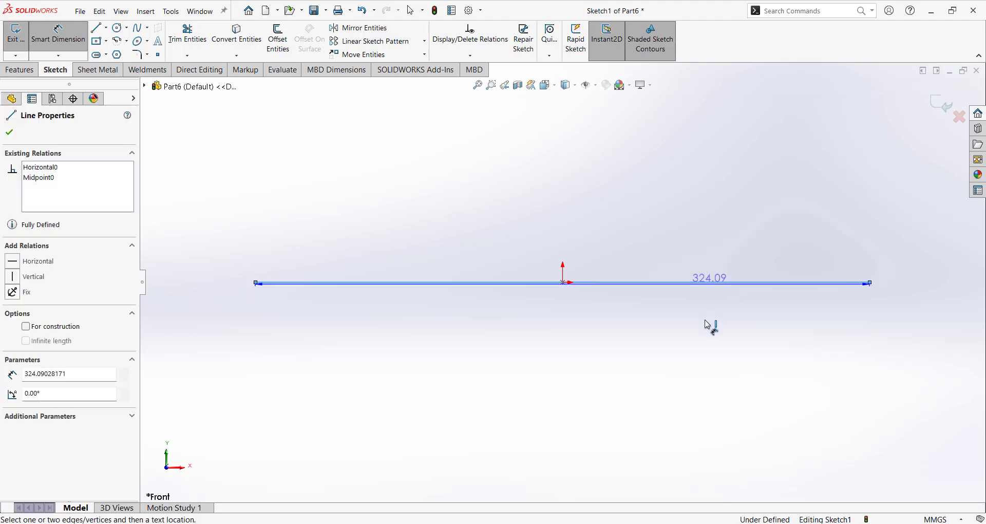
left_click(709, 325)
Make the line 300 mm and start a Base Flange with 200 mm depth.
type("300")
key("Return")
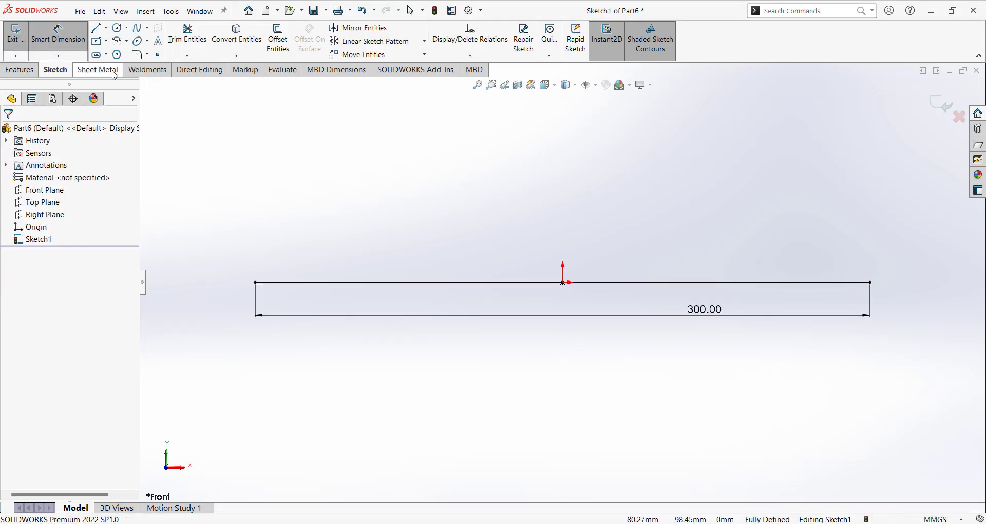
left_click(98, 69)
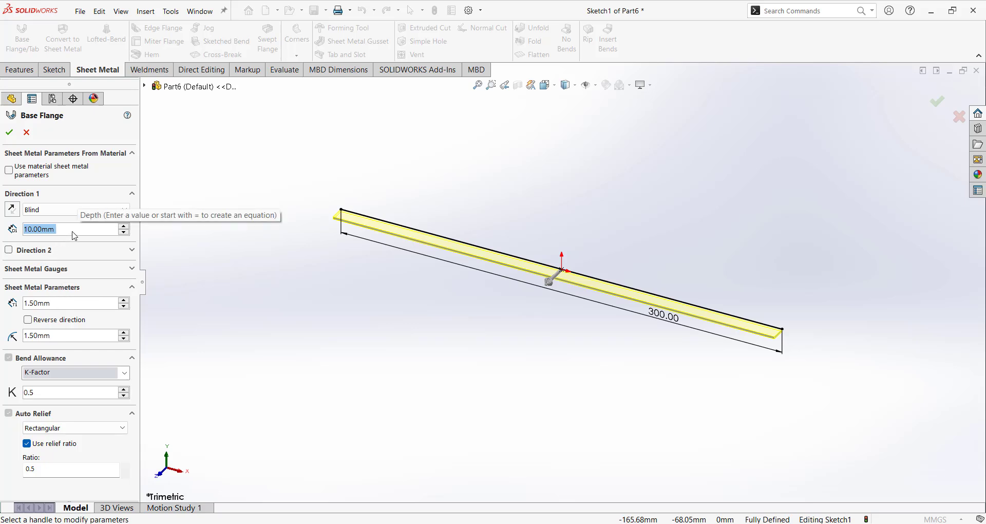
type("150")
key("Return")
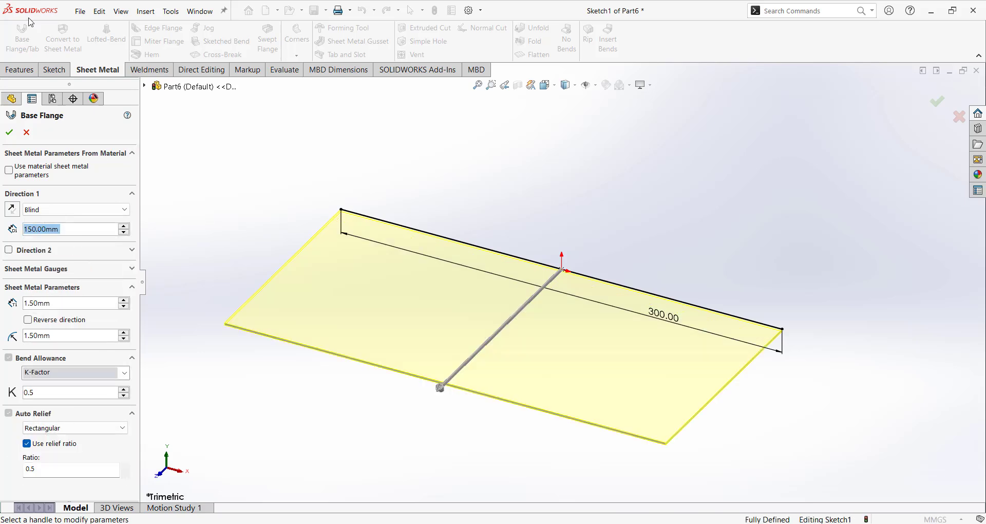
type("200")
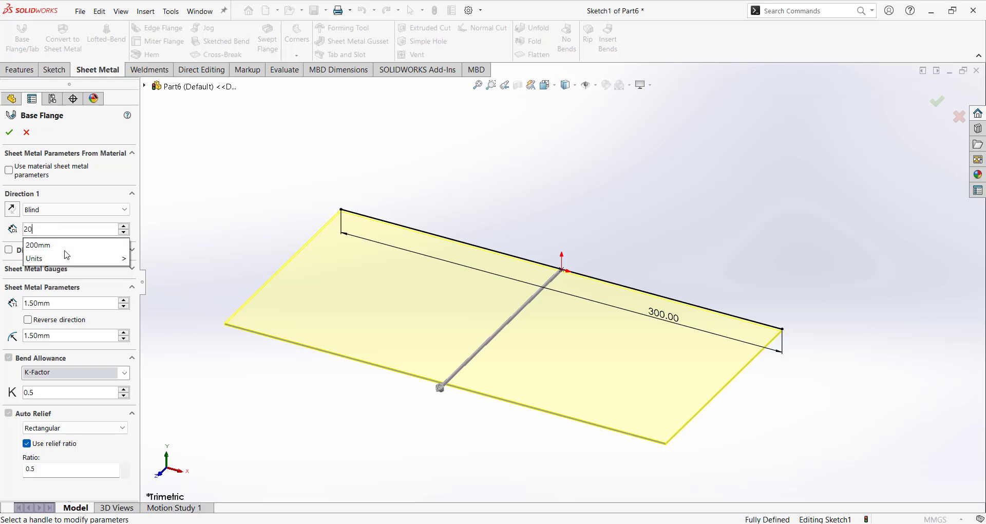
key("Return")
Make the flange depth Mid Plane, reverse the thickness direction, and accept Base-Flange1.
left_click(70, 209)
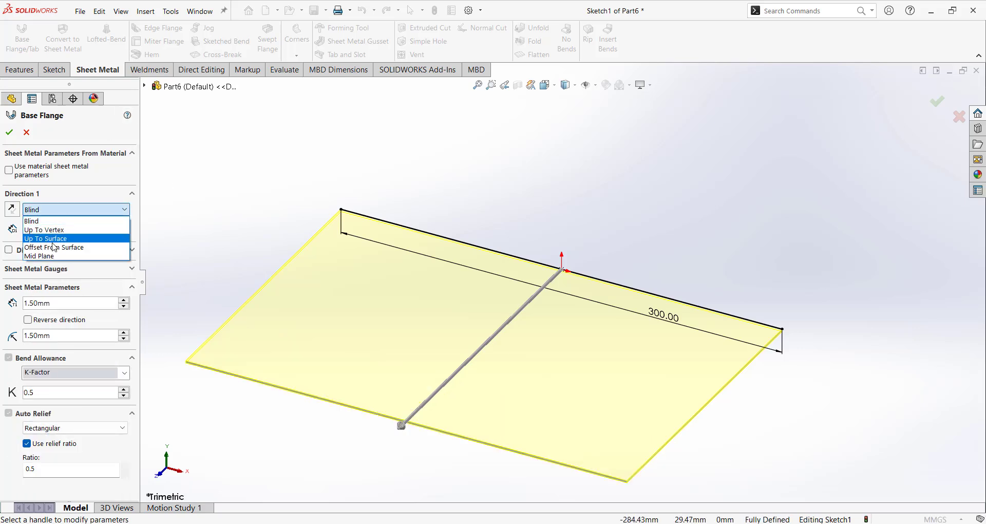
left_click(67, 253)
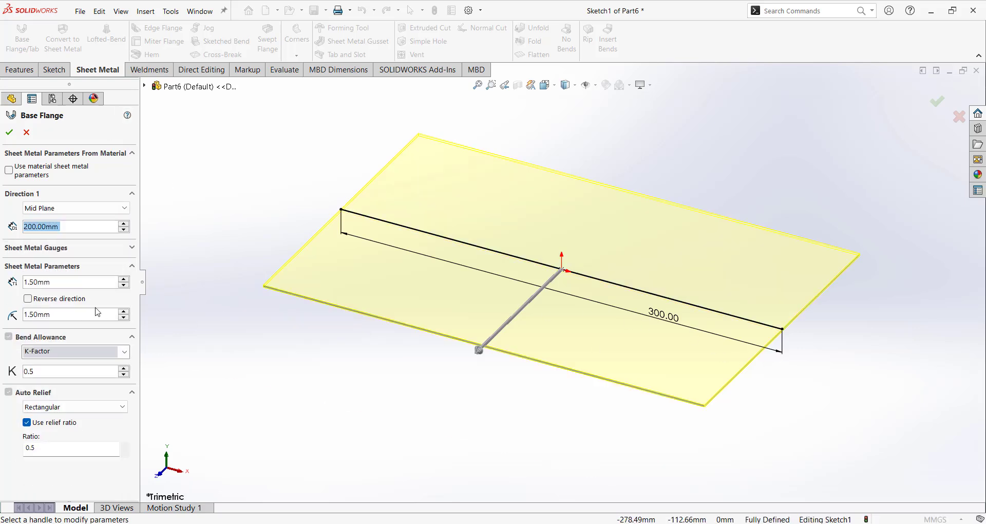
left_click(28, 299)
scroll(781, 335, "down", 3)
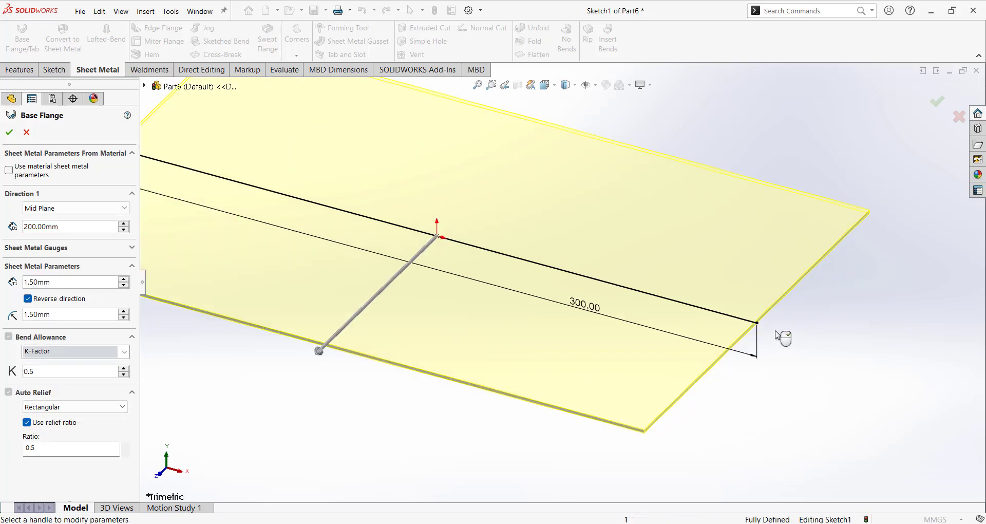
scroll(755, 287, "down", 4)
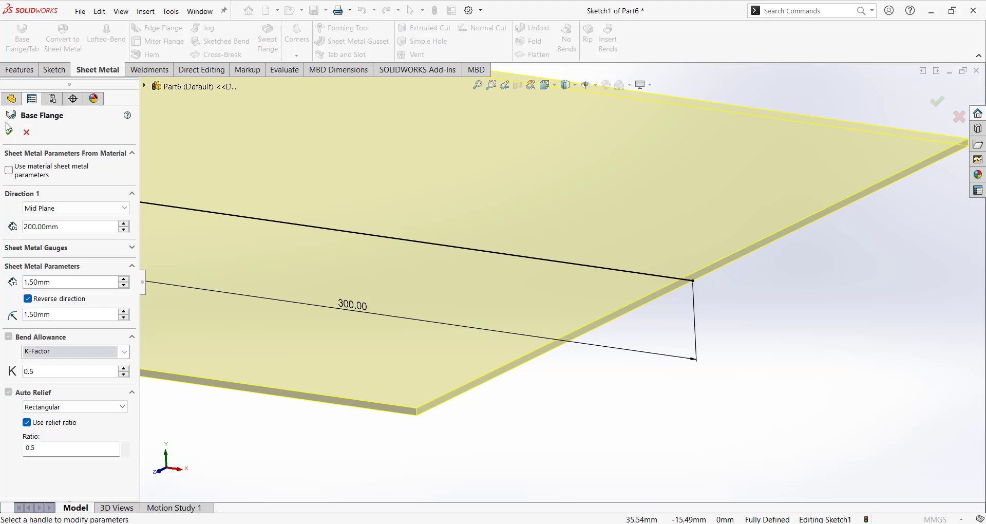
scroll(716, 344, "up", 8)
left_click(715, 344)
scroll(425, 231, "down", 3)
middle_click_drag(426, 232, 448, 297)
Add 90 mm edge flanges along the left, back, right and front plate edges.
left_click(169, 29)
left_click(363, 255)
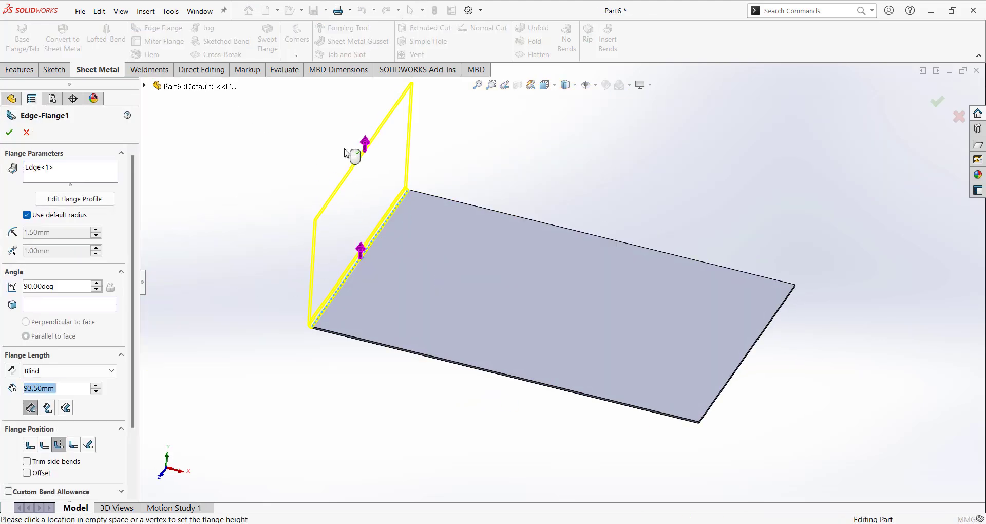
left_click(348, 149)
left_click(570, 229)
left_click(748, 349)
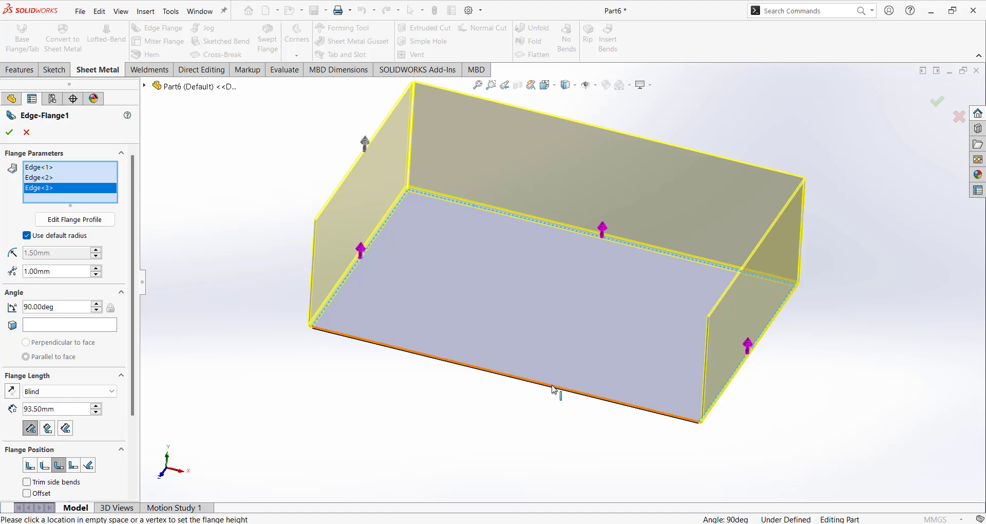
left_click(555, 388)
scroll(539, 401, "down", 3)
middle_click_drag(540, 401, 560, 351)
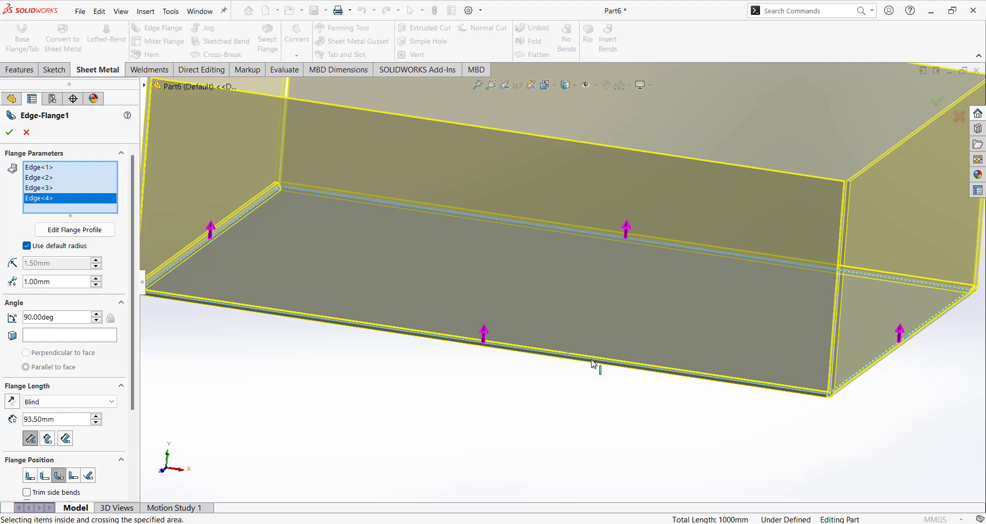
scroll(643, 398, "up", 5)
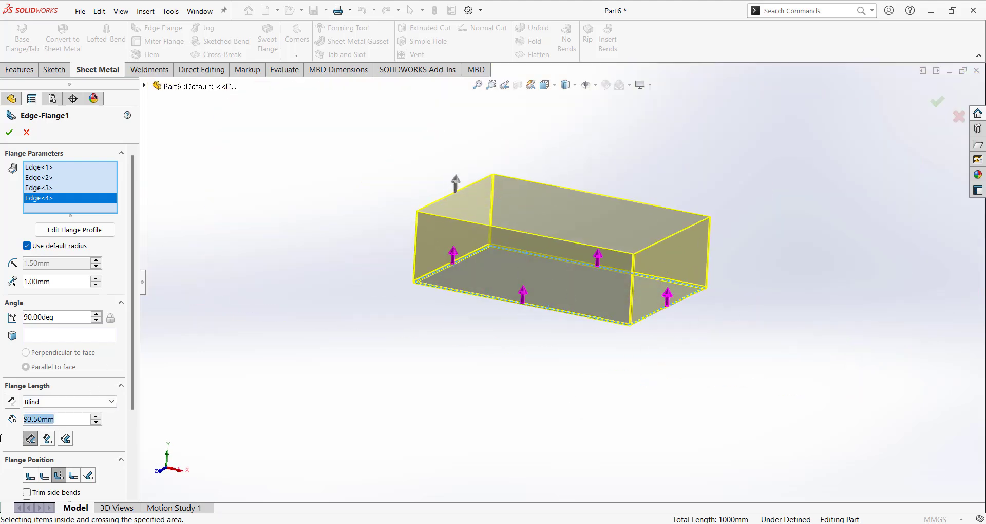
type("90")
key("Return")
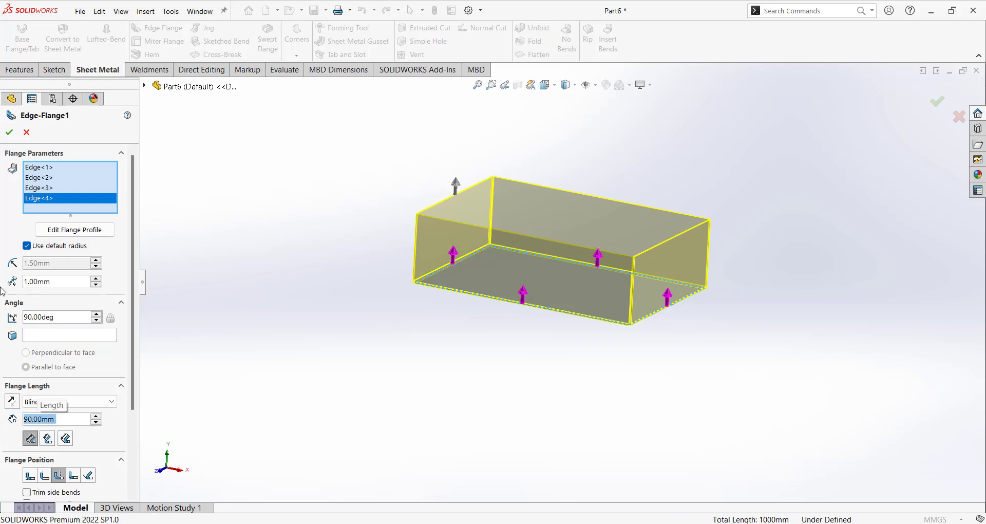
left_click(11, 131)
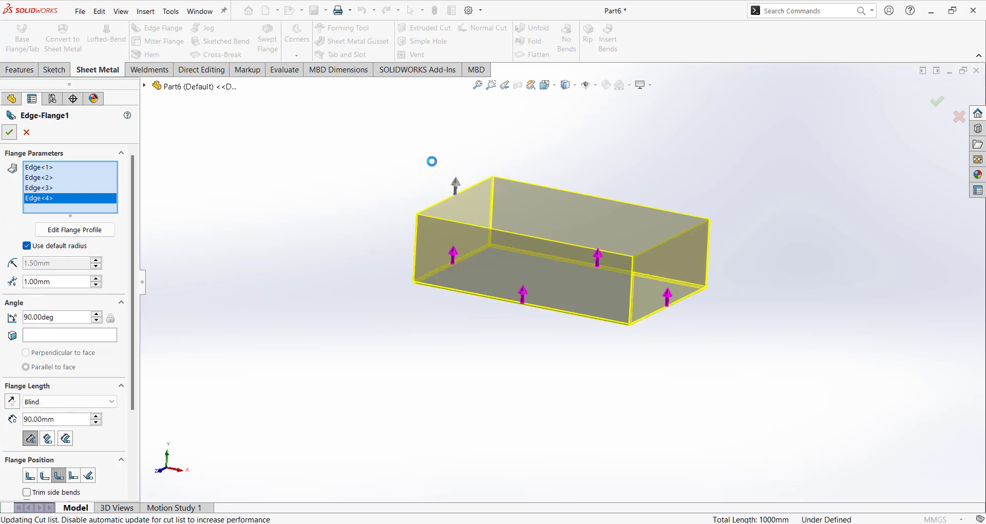
Start an edge flange on the left, back, right and front top wall edges.
left_click(167, 32)
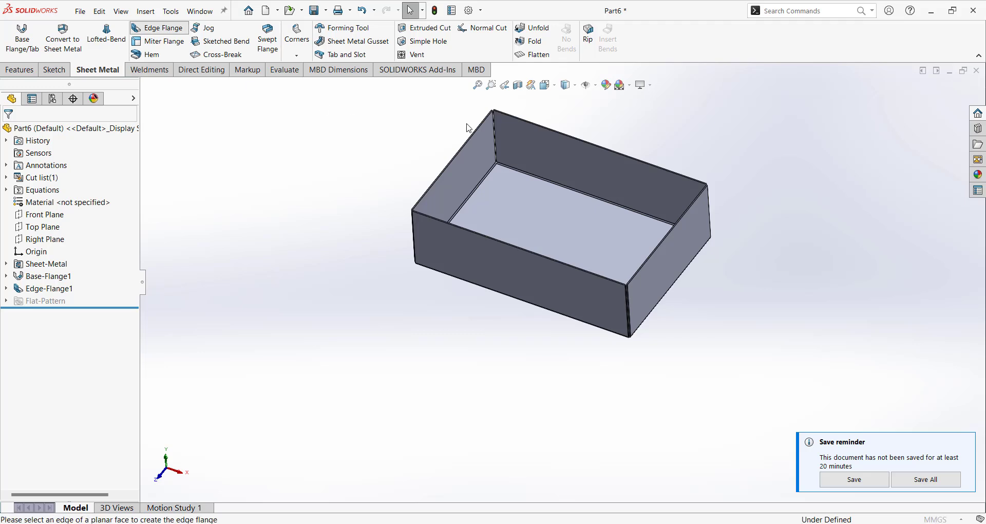
left_click(470, 140)
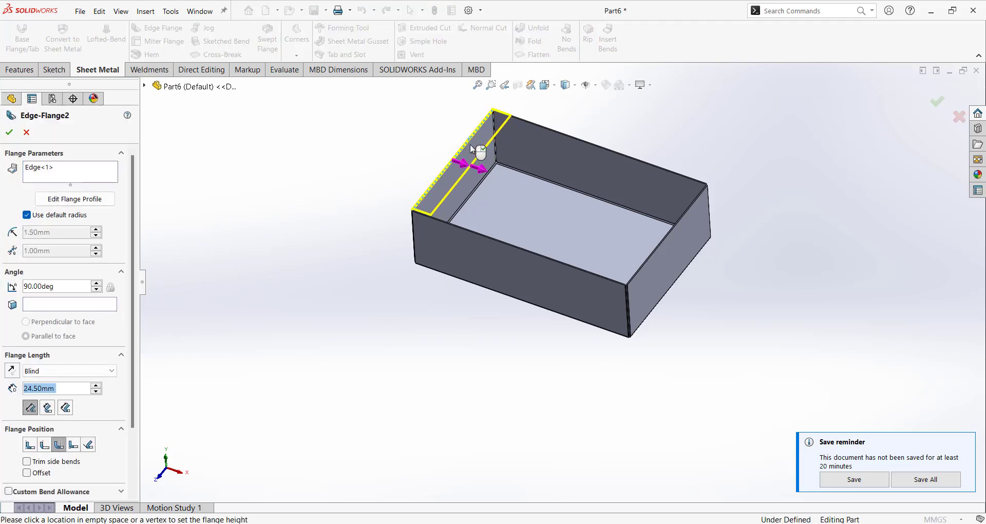
middle_click_drag(470, 144, 497, 163)
scroll(496, 167, "down", 2)
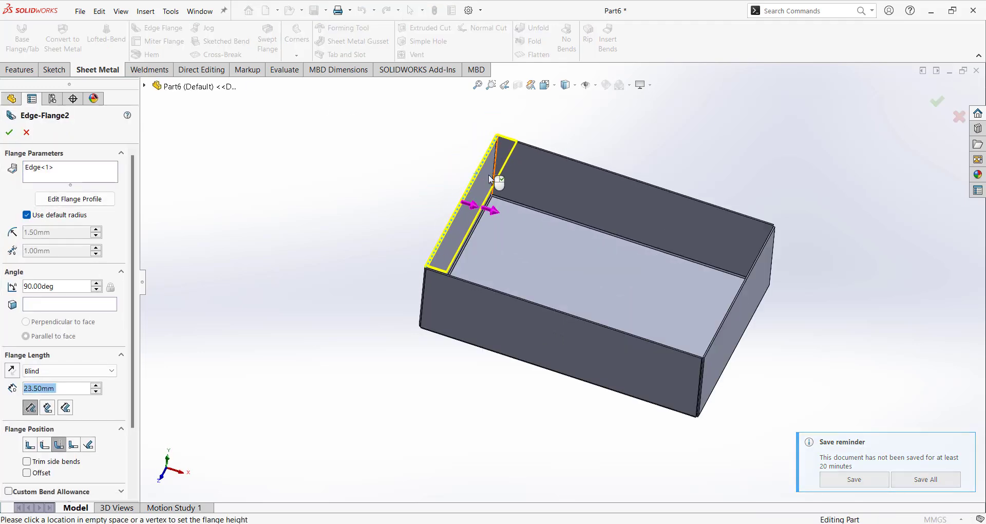
left_click(577, 161)
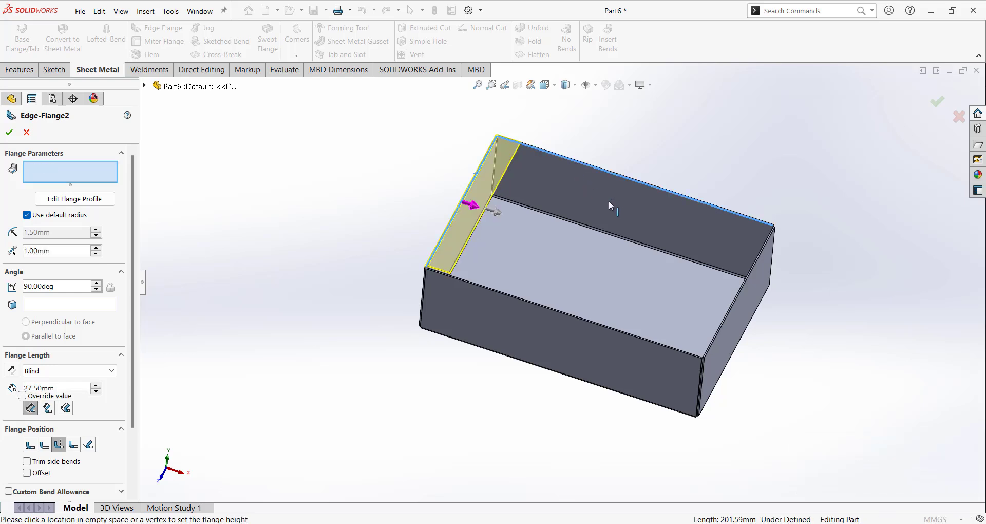
left_click(732, 306)
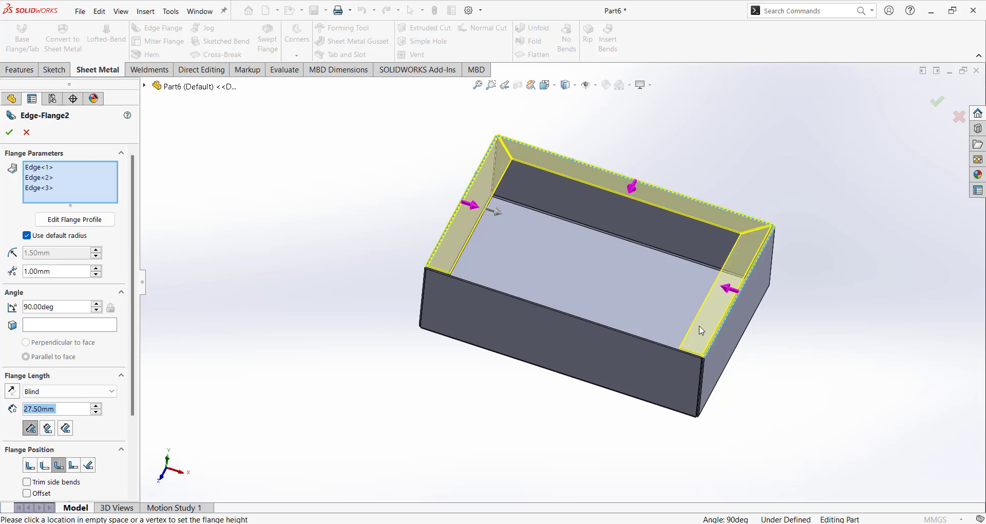
left_click(674, 350)
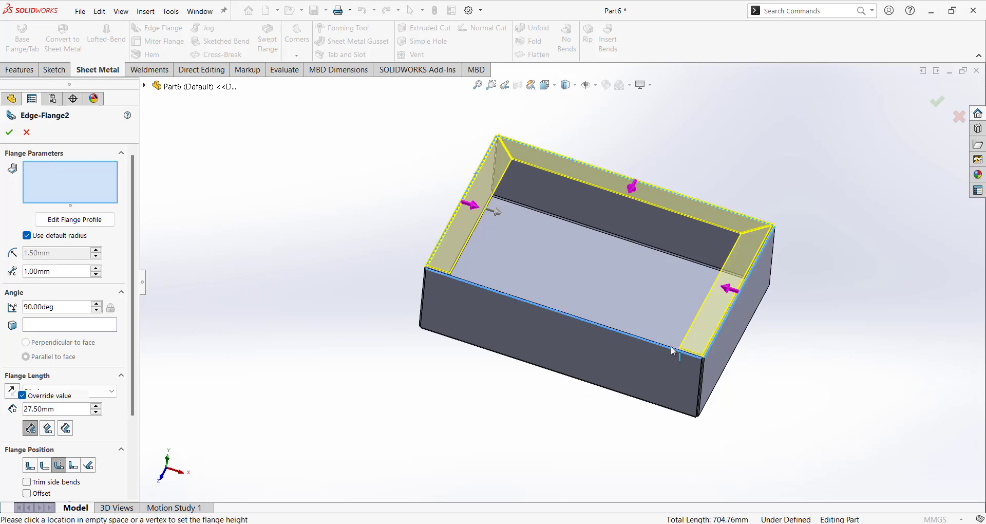
scroll(534, 218, "down", 2)
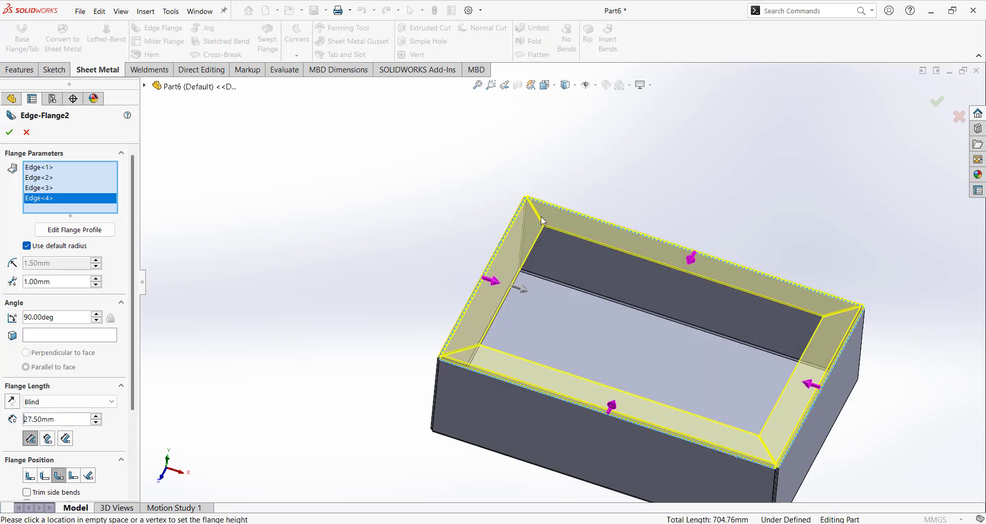
scroll(722, 345, "up", 3)
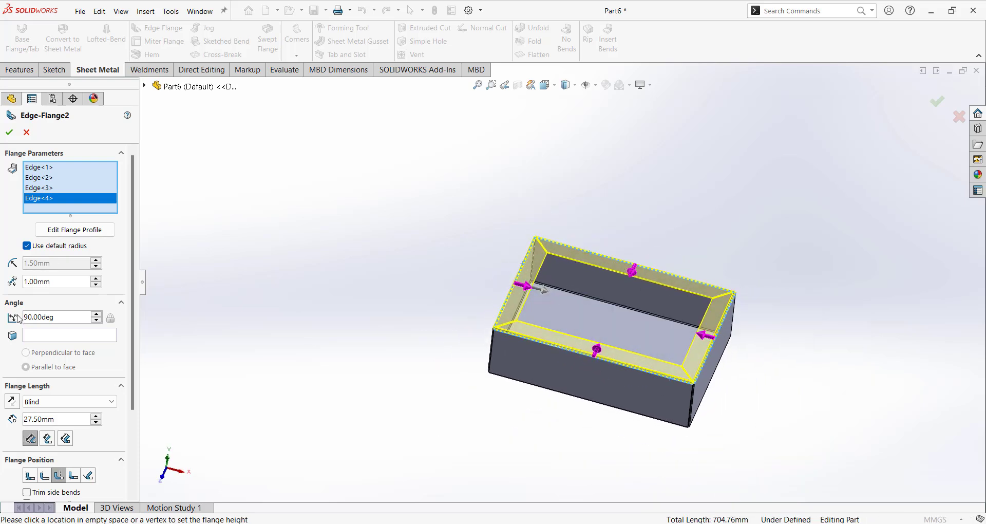
Keep the flange at 27.50 mm Blind, folded inward, and accept it.
left_click(13, 406)
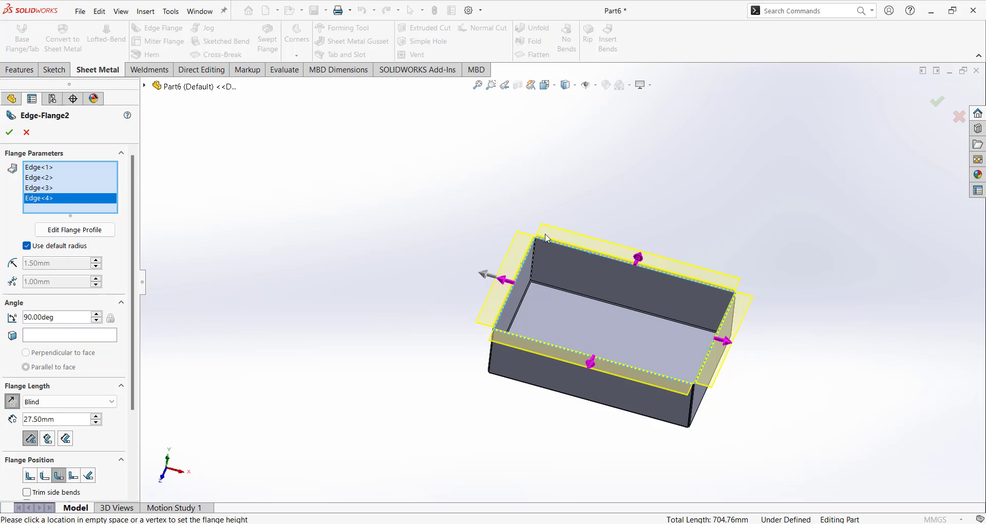
left_click(15, 405)
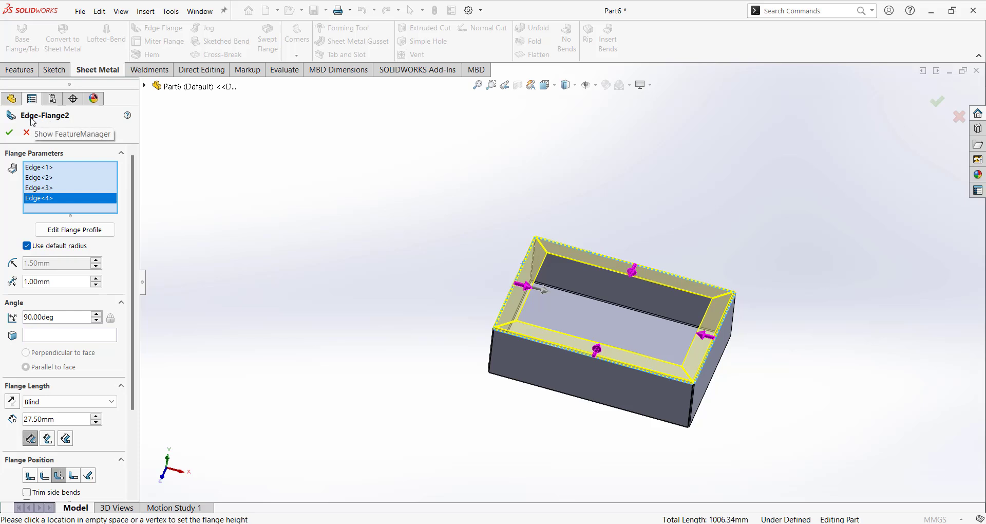
left_click(10, 133)
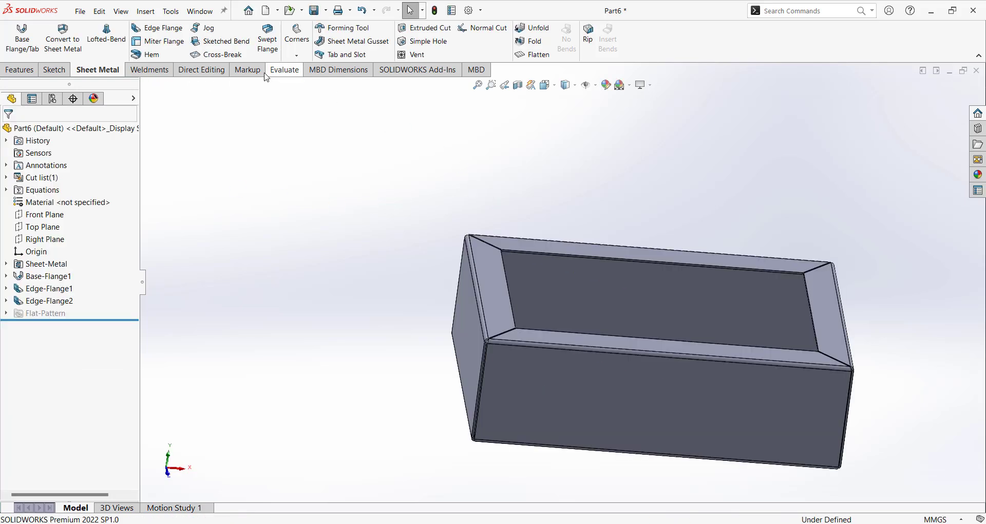
Add a 17.50 mm upward edge flange on the back, left, front and right inner rim edges.
left_click(158, 28)
left_click(519, 250)
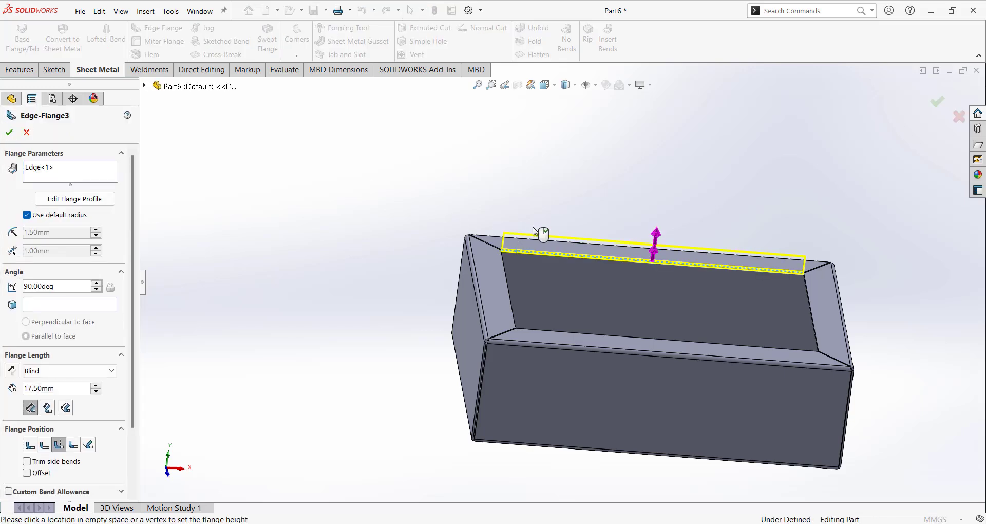
left_click(505, 268)
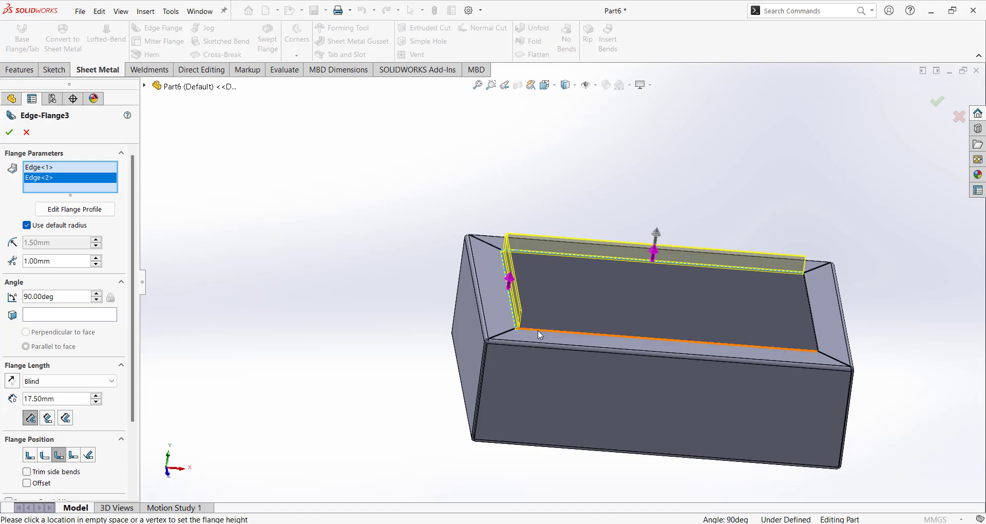
left_click(539, 330)
left_click(816, 323)
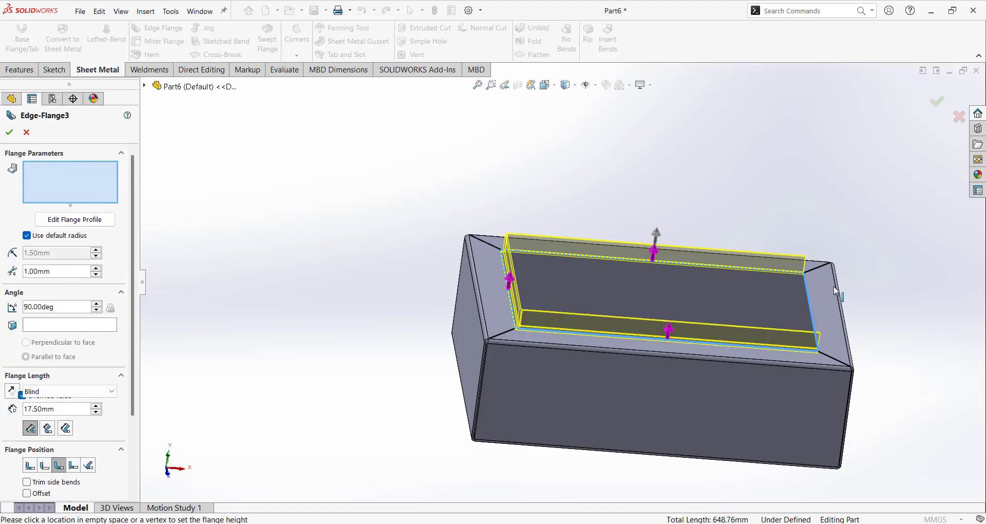
middle_click_drag(856, 272, 770, 344)
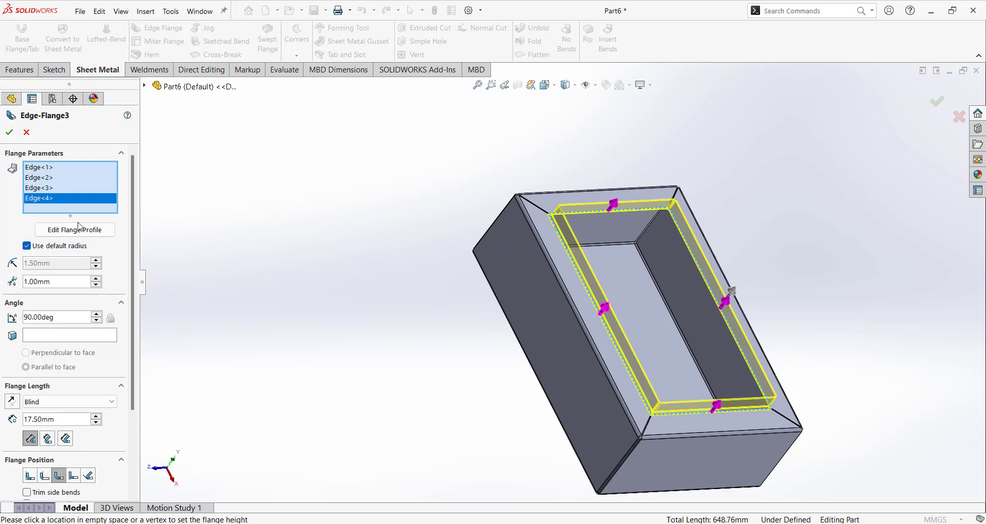
left_click(9, 132)
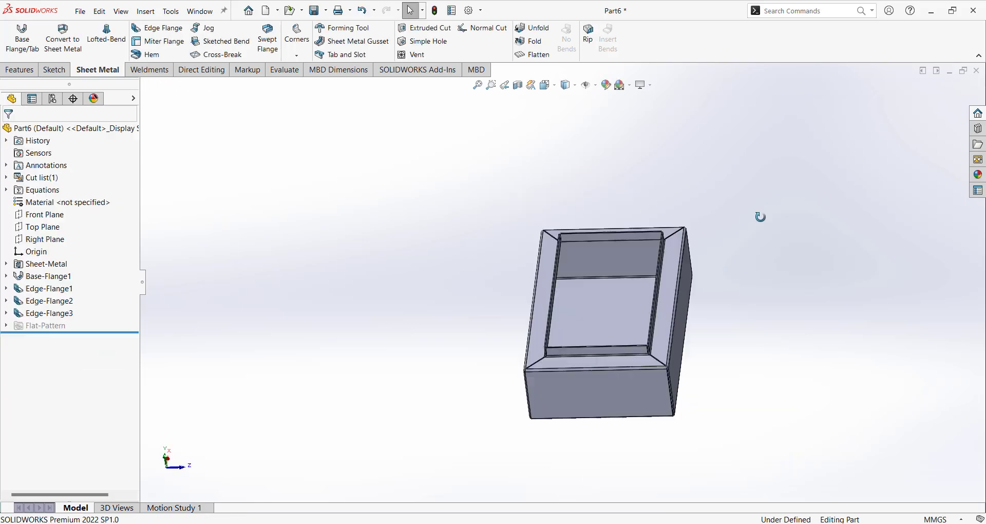
middle_click_drag(762, 216, 744, 364)
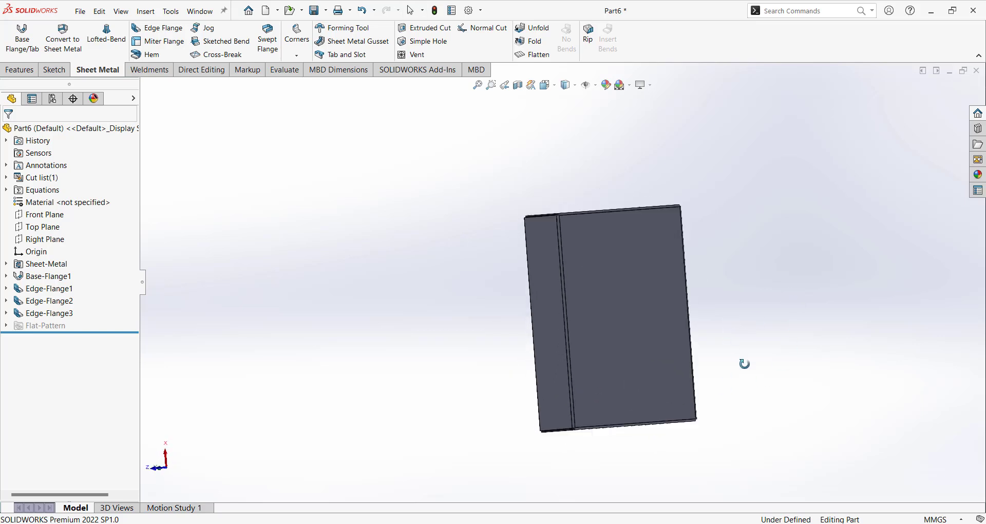
Return to a fitted isometric view and select the box's front face.
key("ctrl+7")
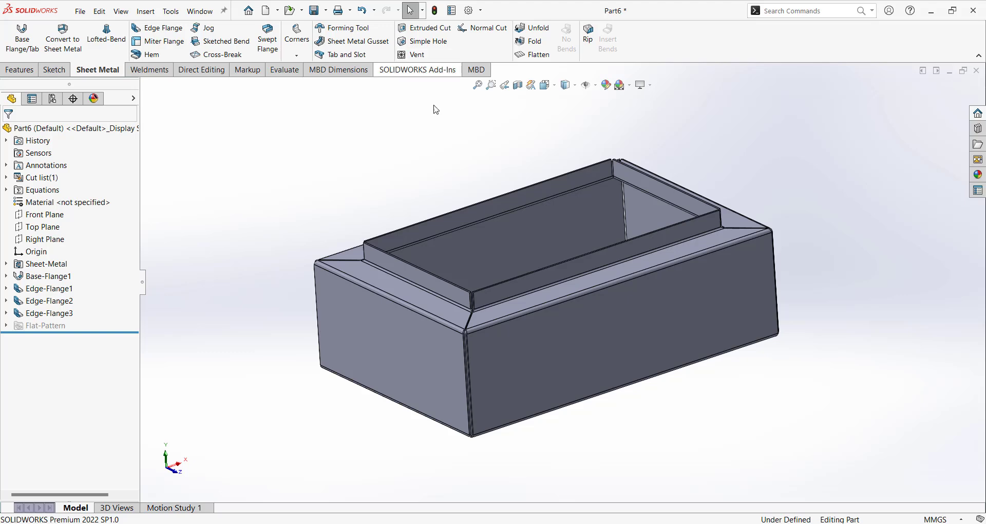
scroll(534, 349, "down", 2)
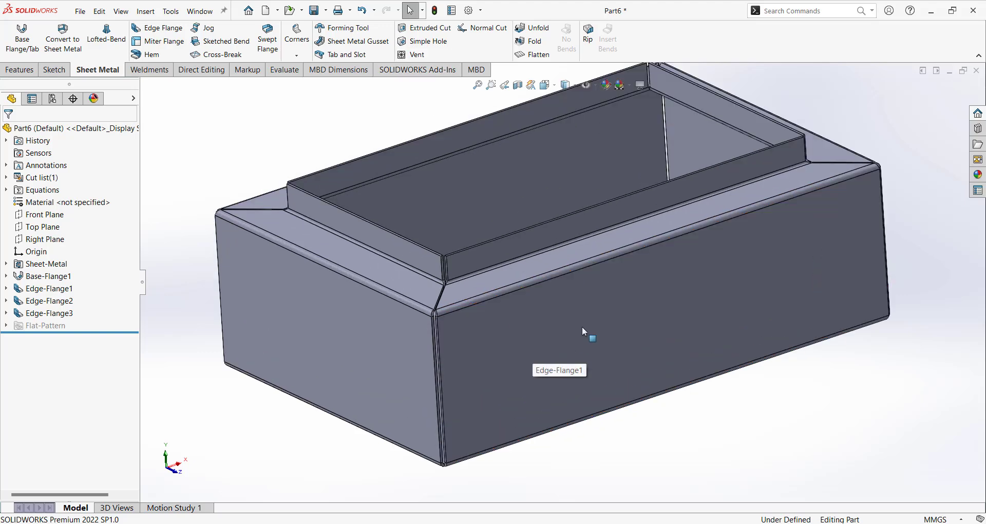
left_click(598, 315)
Start a sketch on the front face and draw a circle.
left_click(646, 284)
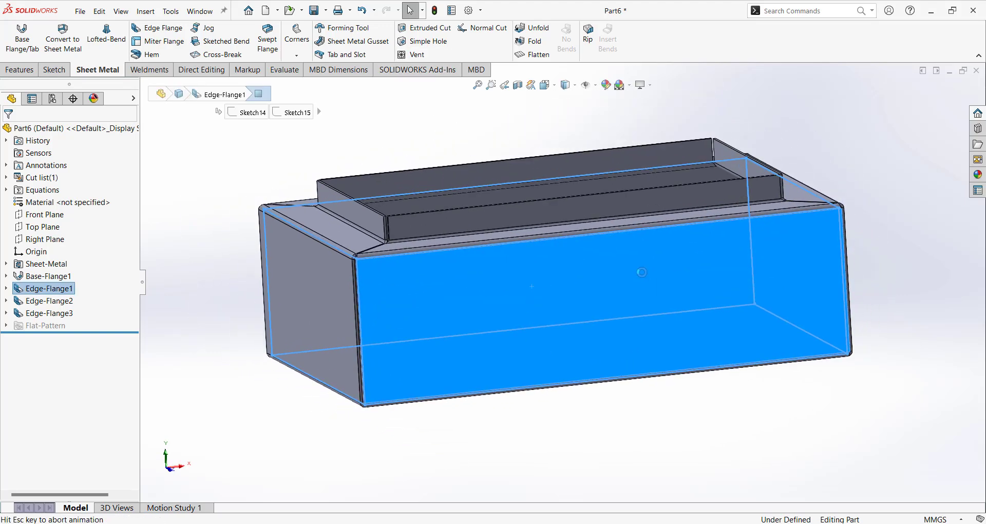
left_click(117, 28)
left_click(405, 292)
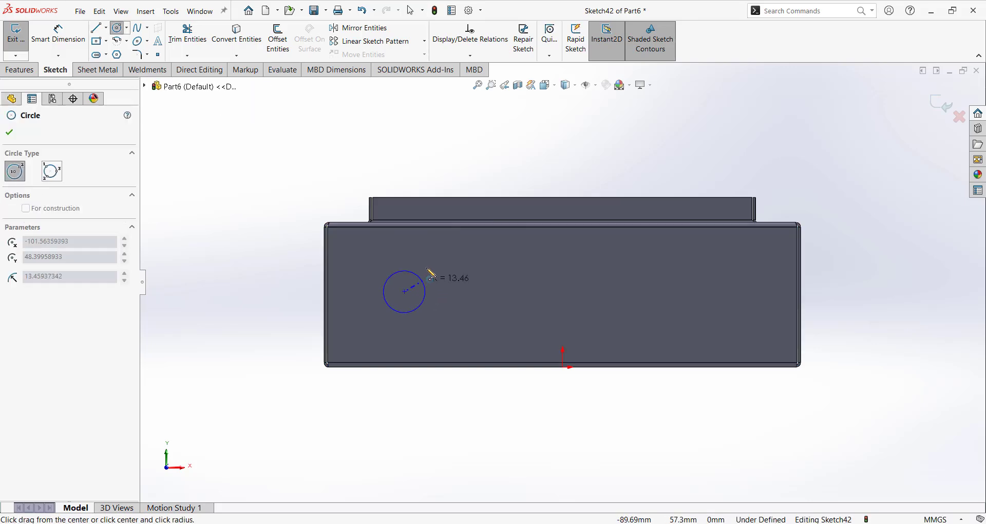
left_click(436, 253)
Dimension the circle's diameter to 68 mm.
key("d")
left_click(450, 270)
left_click(483, 264)
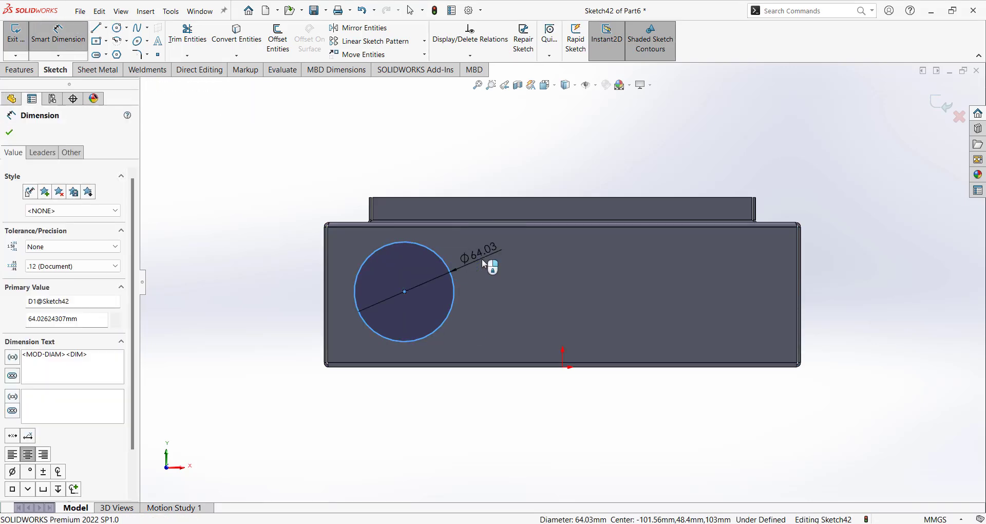
type("68")
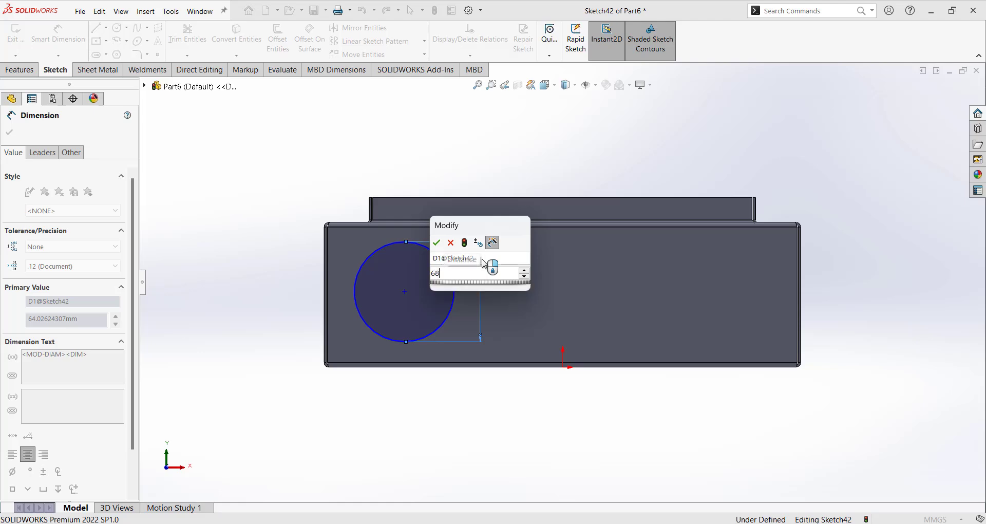
key("Return")
scroll(415, 263, "down", 2)
Locate the circle's centre 50 mm above the bottom edge and 50 mm from the left edge.
left_click(402, 305)
left_click(395, 414)
left_click(552, 340)
type("50")
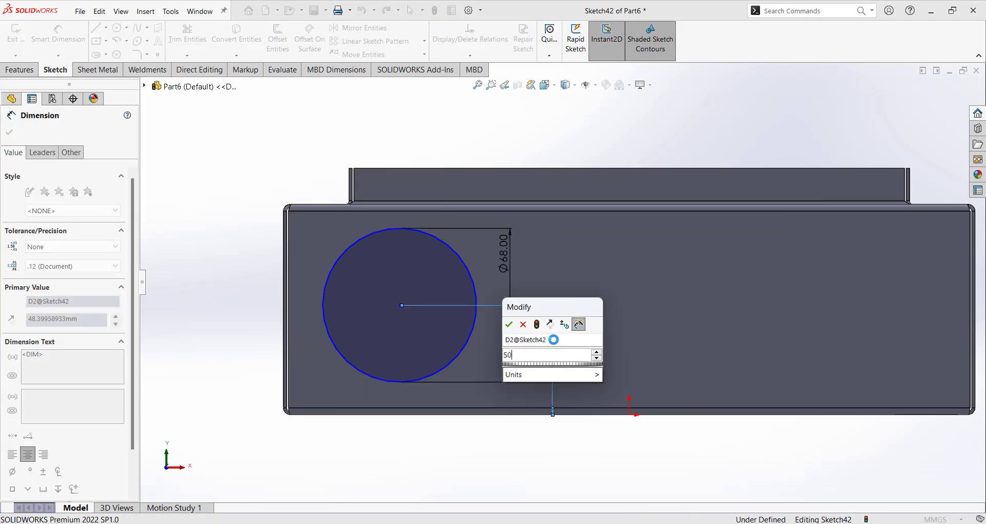
key("Return")
left_click(399, 301)
left_click(284, 307)
left_click(233, 295)
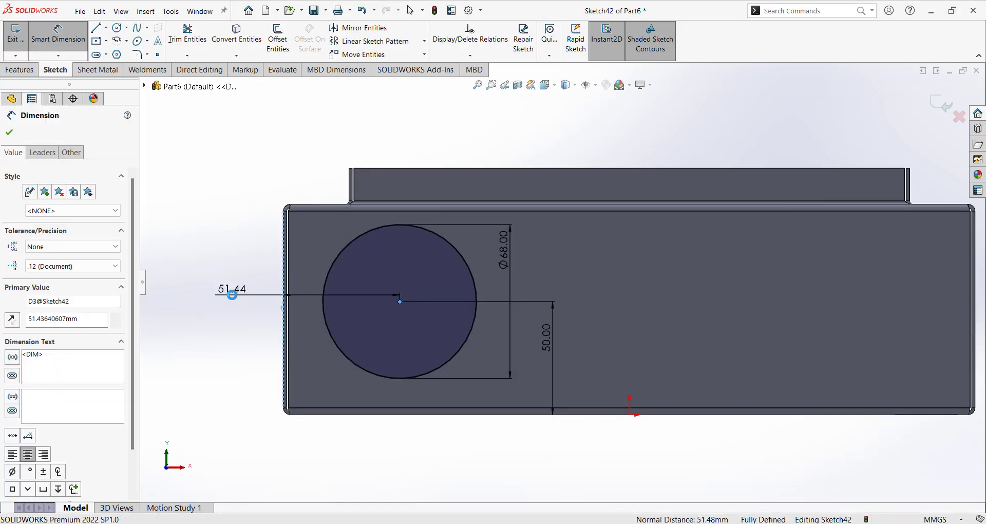
type("50")
key("Return")
left_click(261, 123)
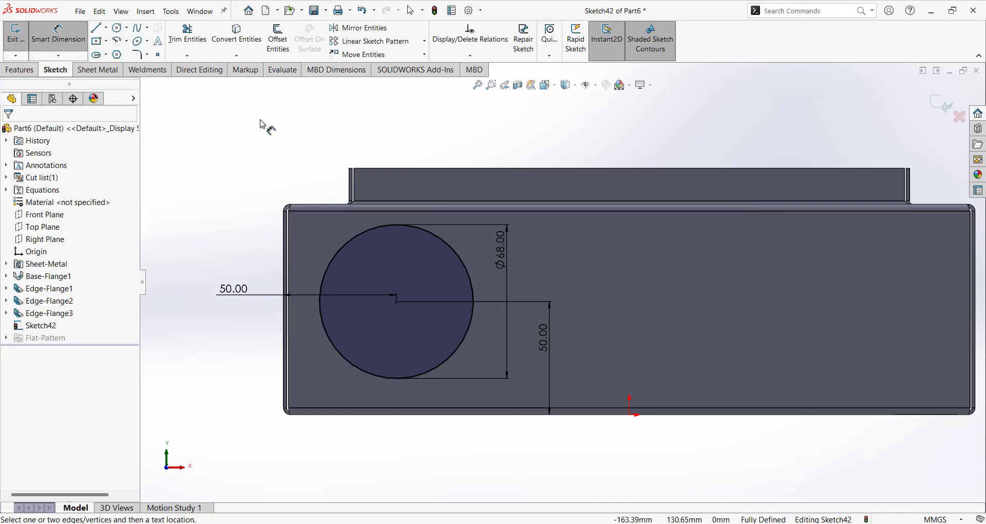
Offset the circle 7 mm inward, one-sided and reversed, to create concentric inner rings.
left_click(278, 38)
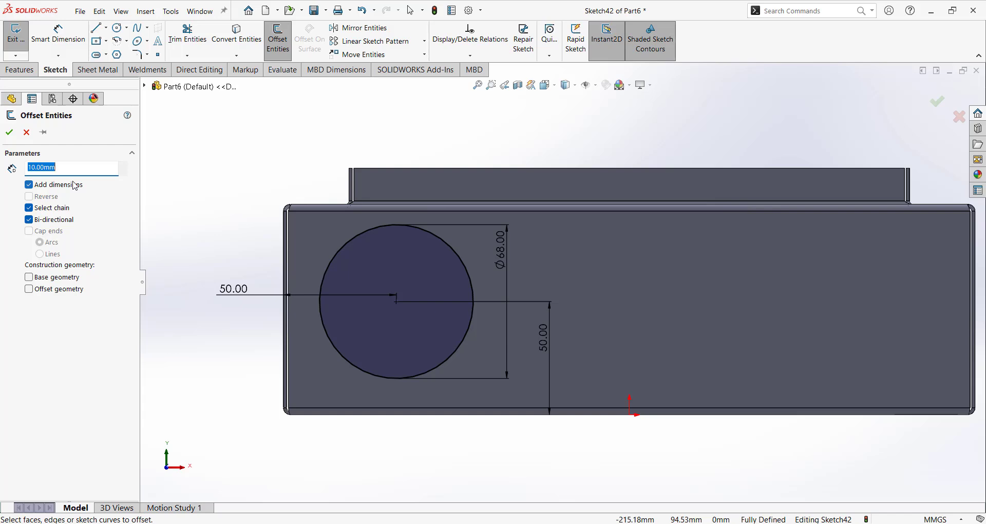
left_click(354, 245)
left_click(28, 219)
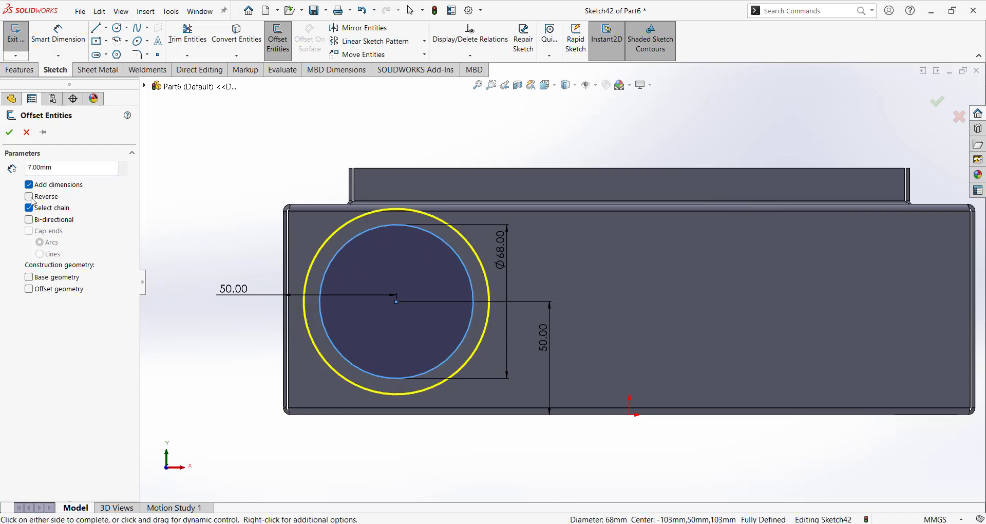
left_click(30, 197)
left_click(9, 133)
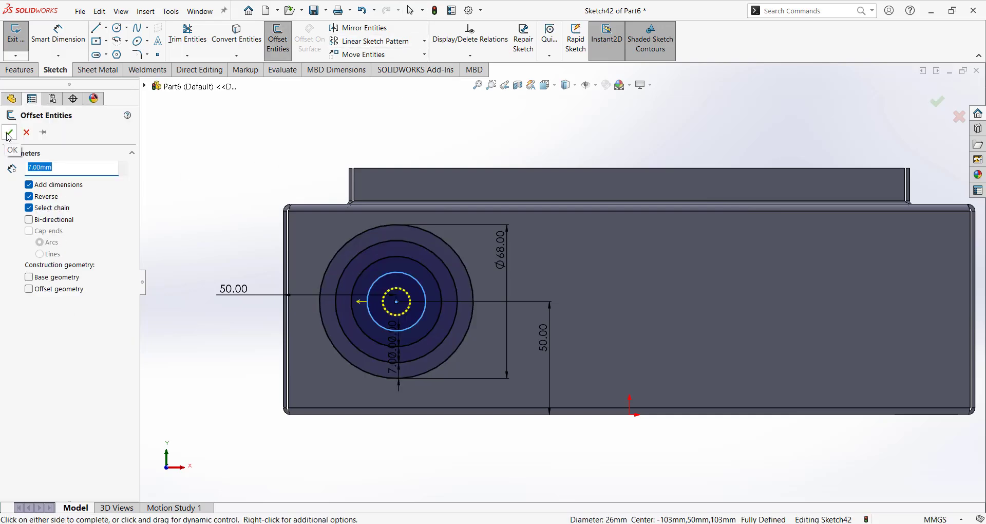
left_click(8, 132)
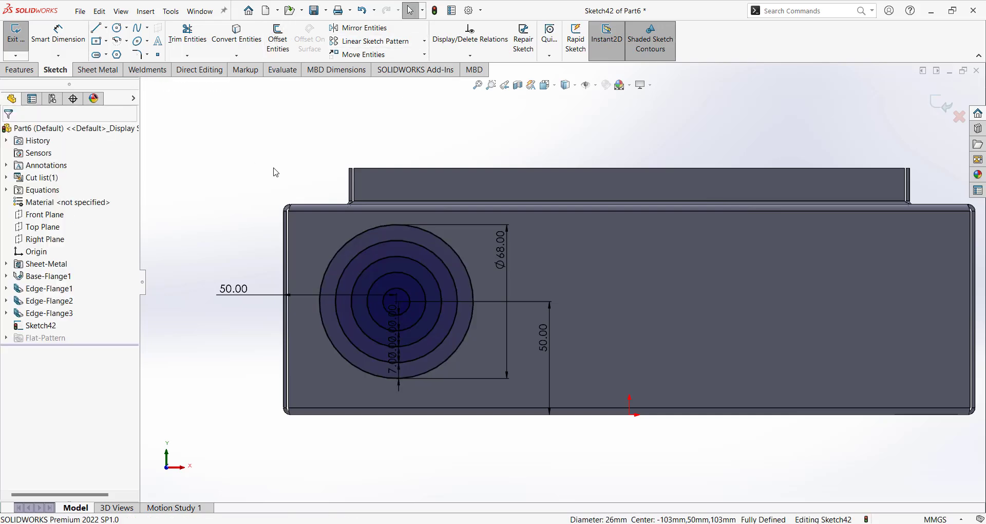
View the sketch face-on and begin a vertical line at the outer circle's top.
middle_click_drag(524, 258, 523, 295)
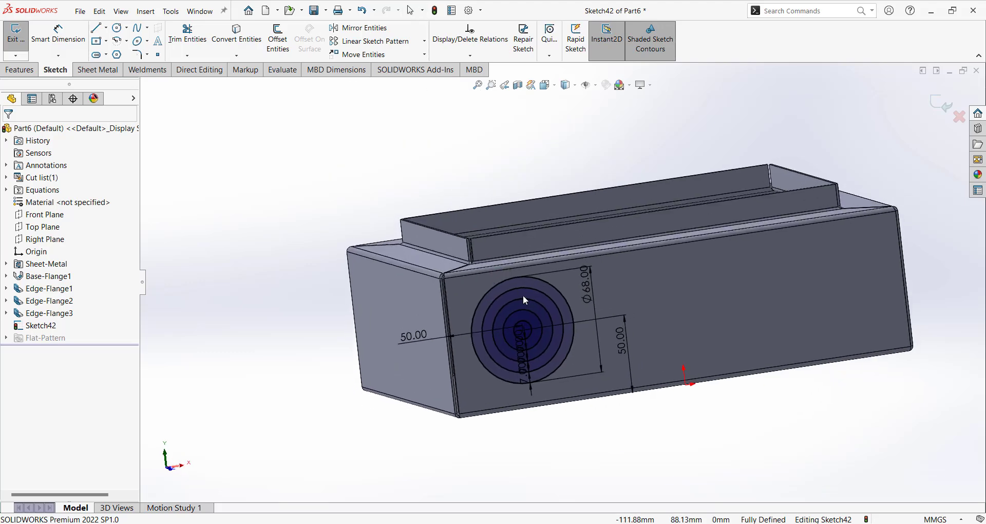
scroll(545, 316, "down", 3)
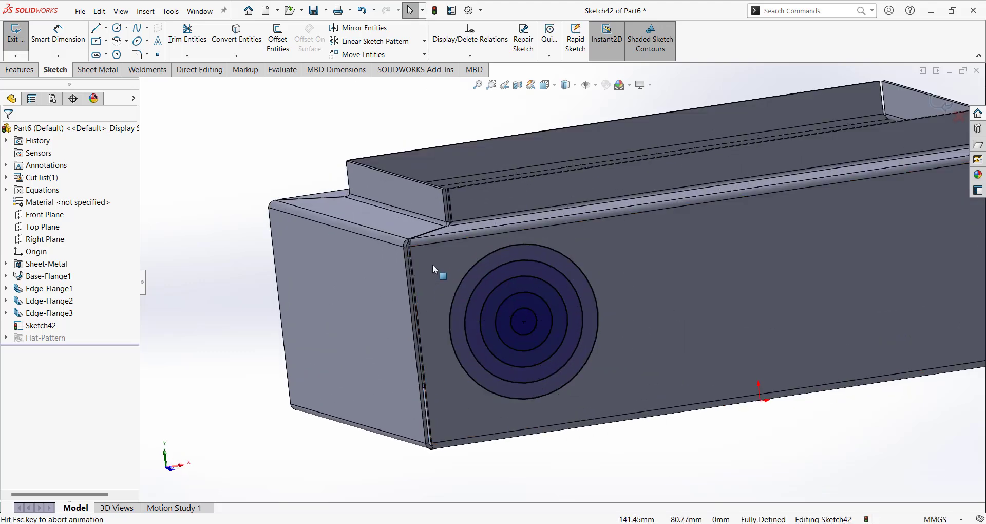
key("ctrl+8")
scroll(447, 293, "down", 2)
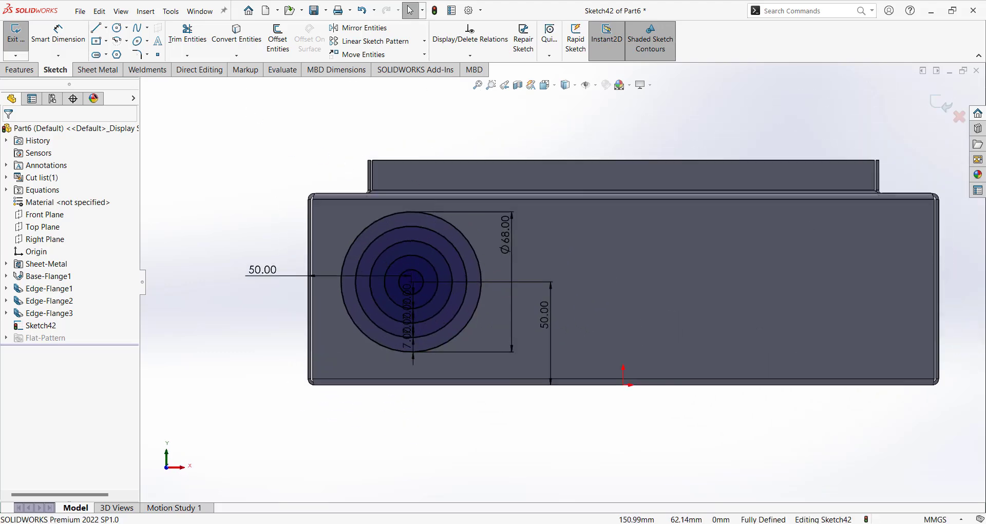
left_click(411, 212)
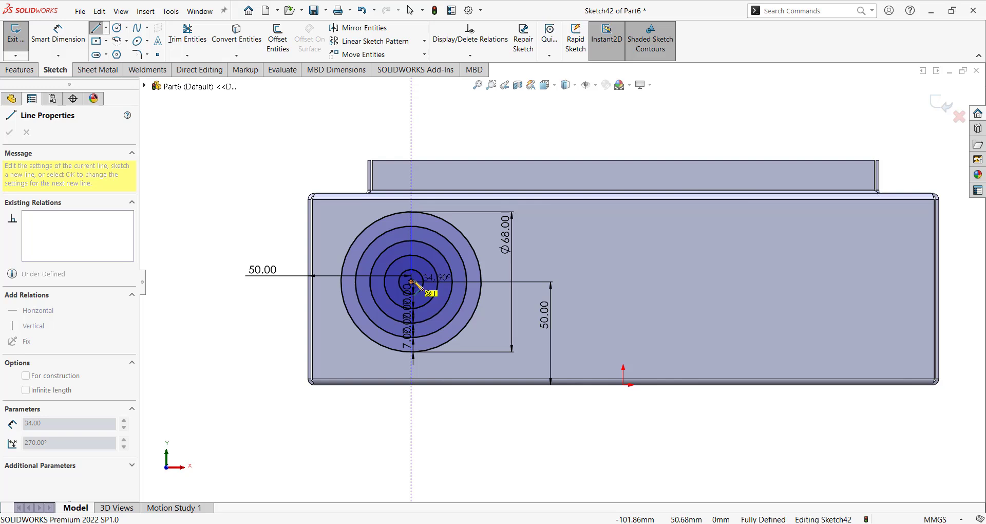
End the vertical line at the circle centre and circularly pattern it into 6 spokes over 360°.
left_click(412, 282)
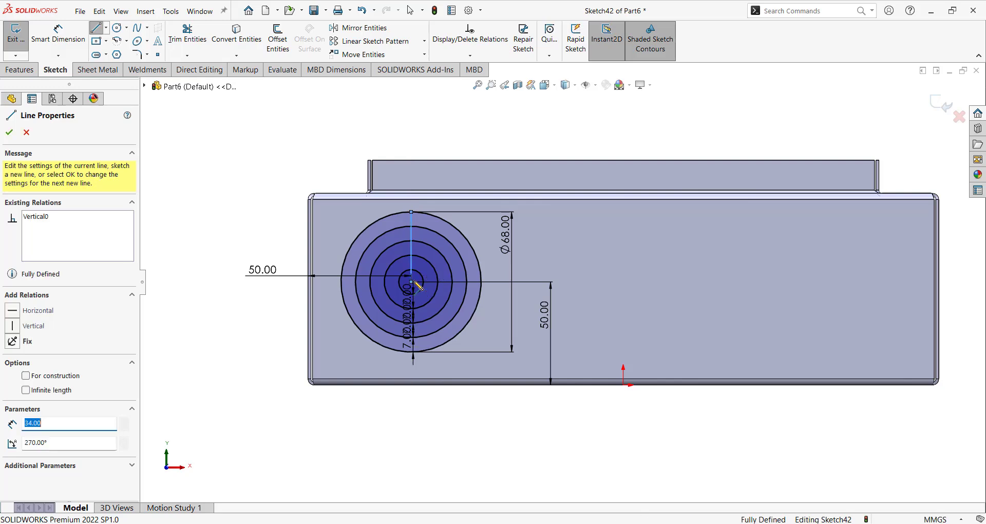
key("Escape")
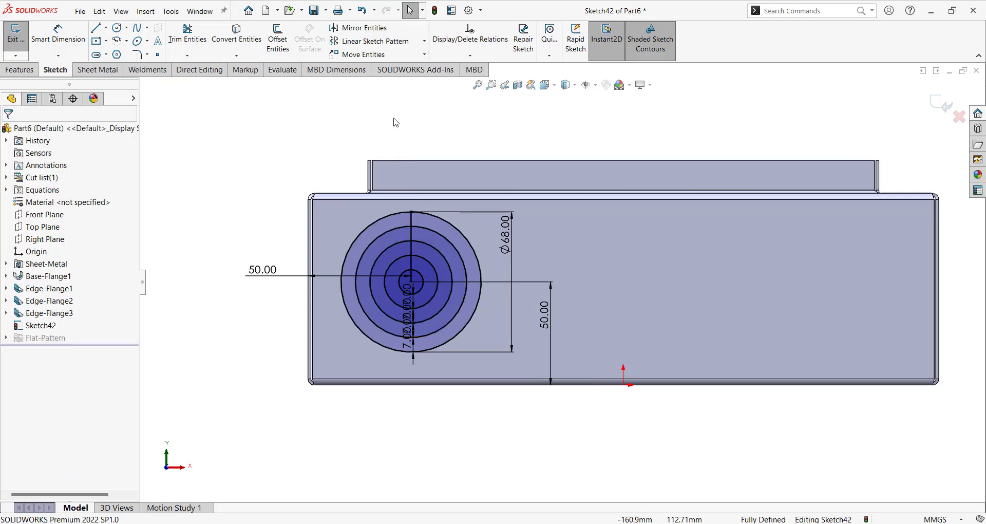
left_click(424, 41)
left_click(375, 66)
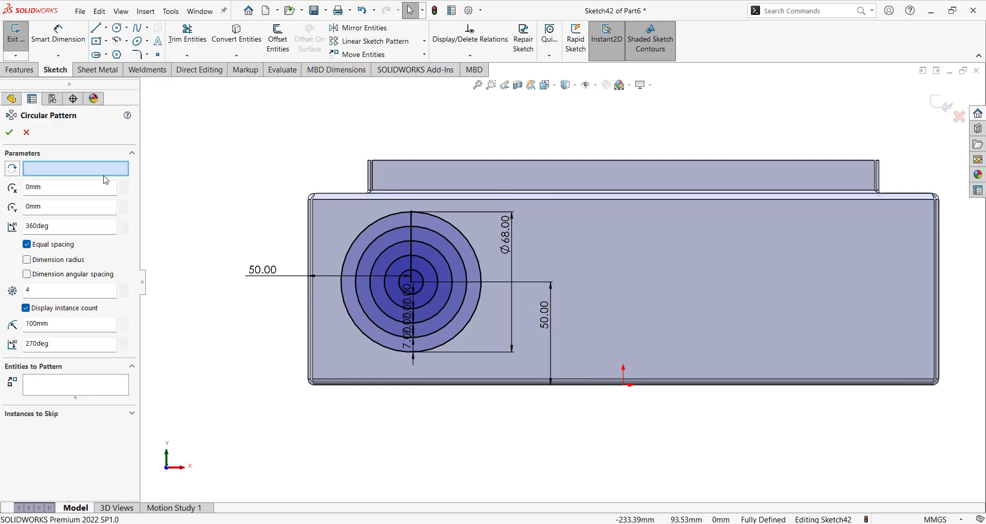
left_click(411, 282)
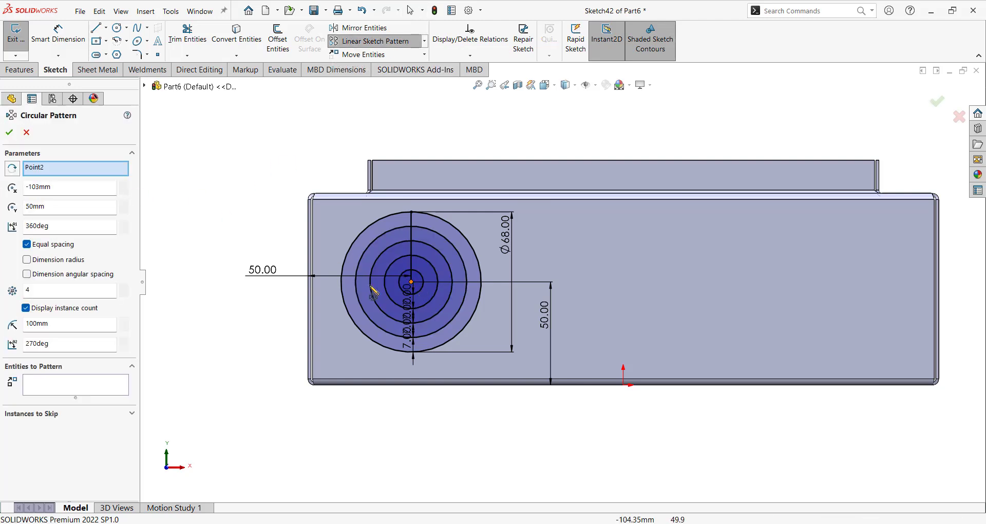
left_click(66, 385)
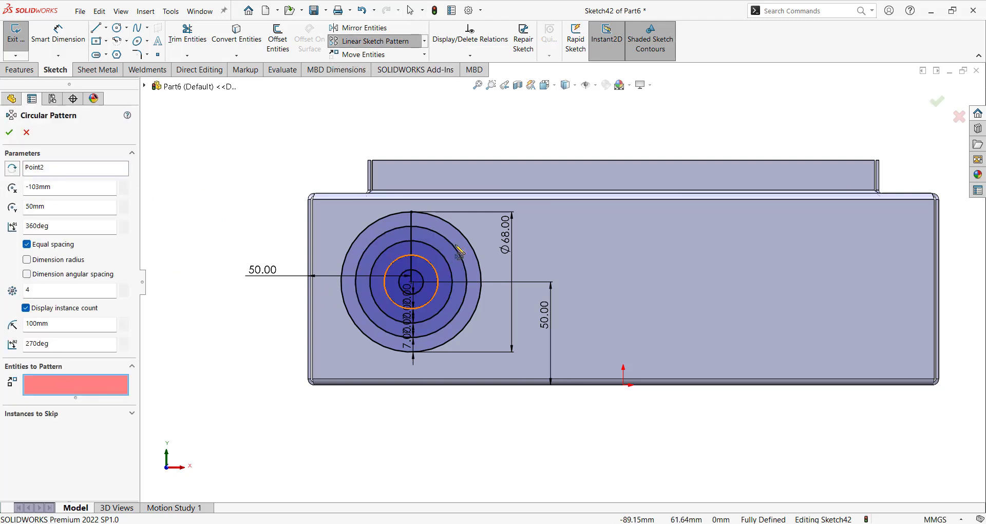
left_click(411, 236)
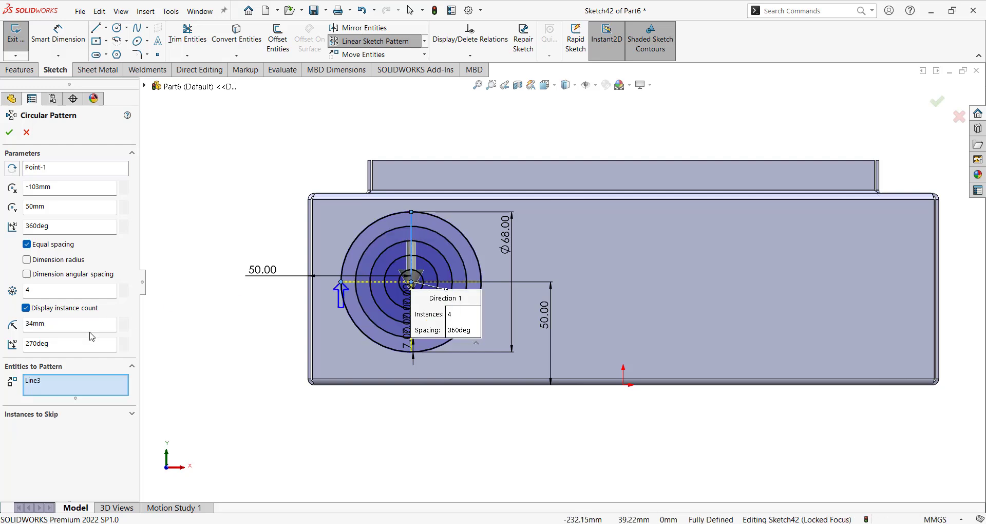
left_click(124, 288)
left_click(124, 288)
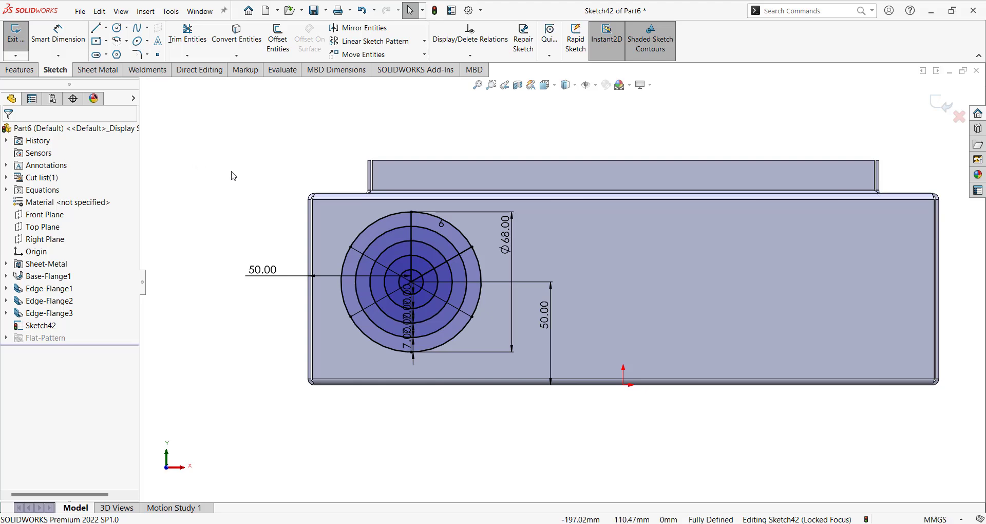
Exit the vent sketch, viewing the part from an oblique angle.
middle_click_drag(231, 174, 724, 324)
scroll(725, 324, "down", 2)
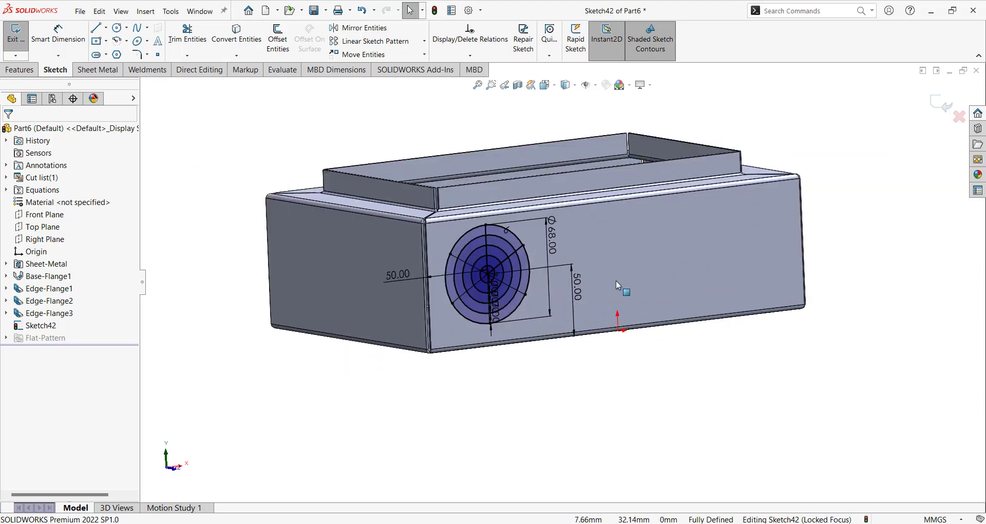
left_click(941, 104)
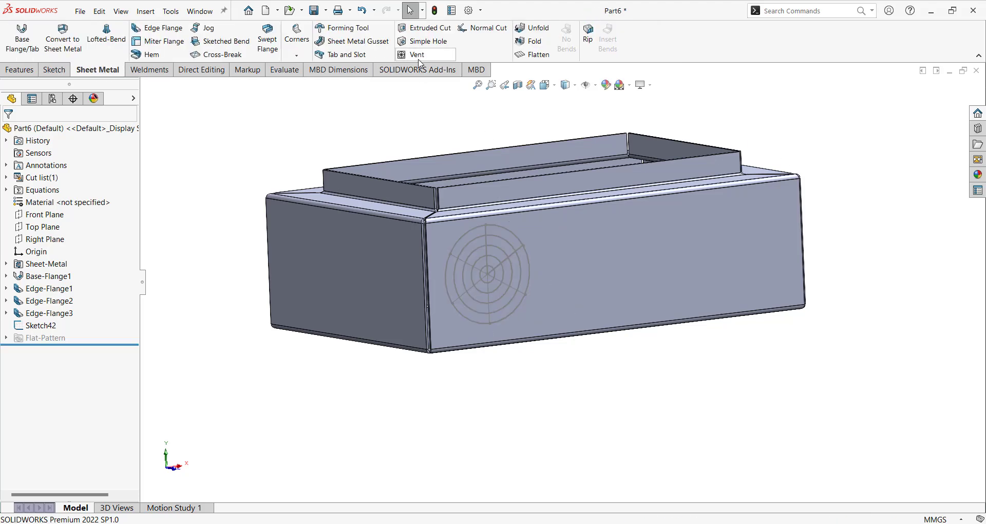
Create a Vent with the outer Ø68 circle as boundary and the vertical spoke as first rib.
left_click(418, 55)
scroll(514, 273, "down", 3)
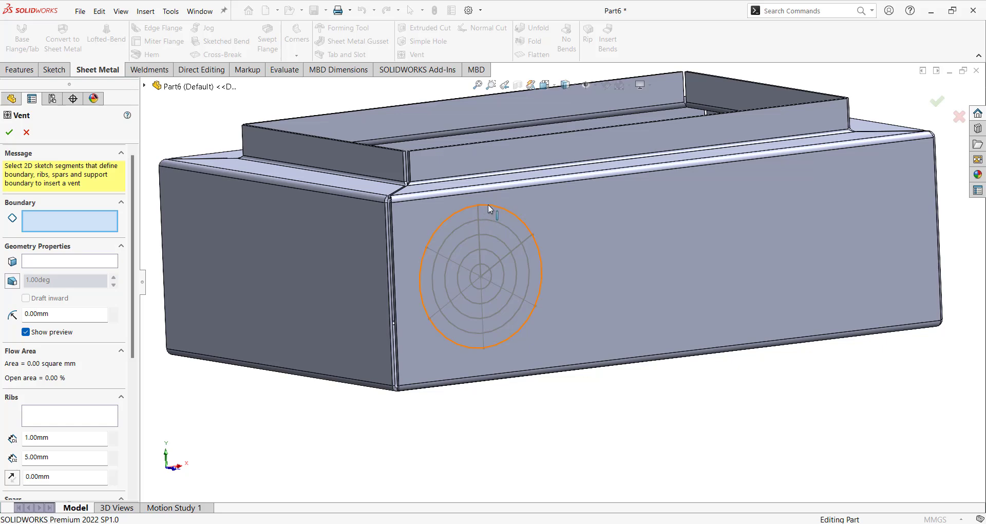
left_click(511, 223)
mouse_move(511, 223)
middle_mouse_down()
mouse_move(726, 295)
mouse_move(760, 295)
mouse_move(726, 269)
mouse_move(726, 282)
mouse_move(656, 275)
mouse_move(516, 355)
middle_mouse_up()
middle_click_drag(609, 190, 780, 139)
scroll(461, 274, "up", 1)
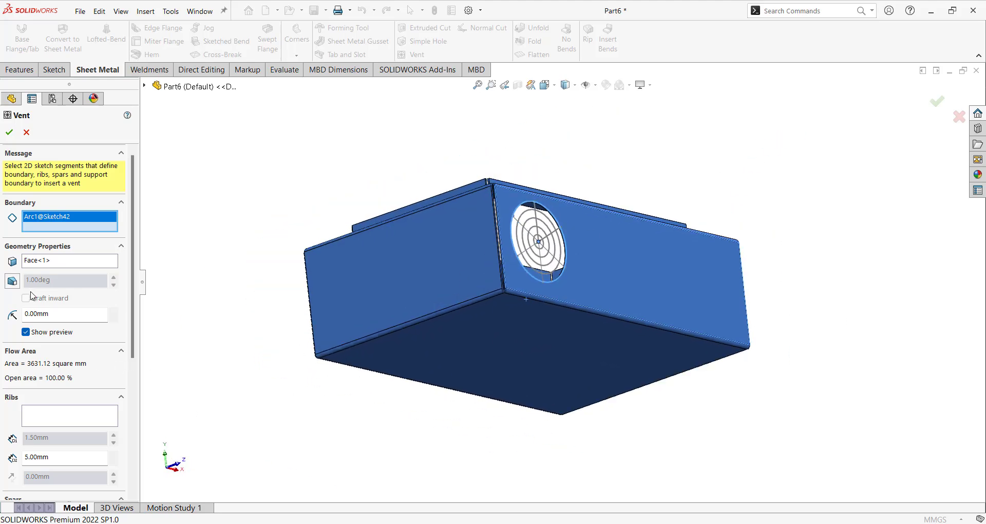
left_click(79, 416)
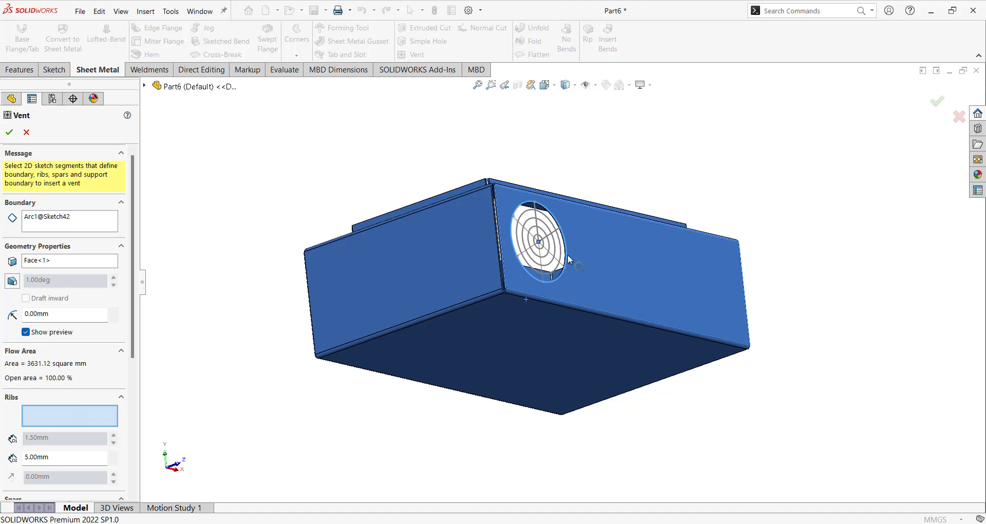
scroll(569, 254, "down", 2)
middle_click_drag(547, 216, 480, 238)
scroll(483, 263, "down", 3)
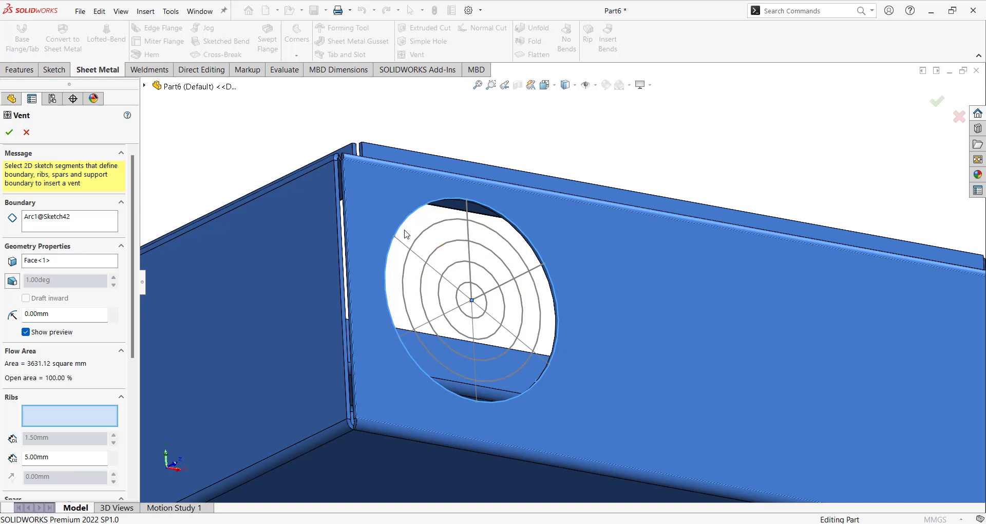
left_click(468, 213)
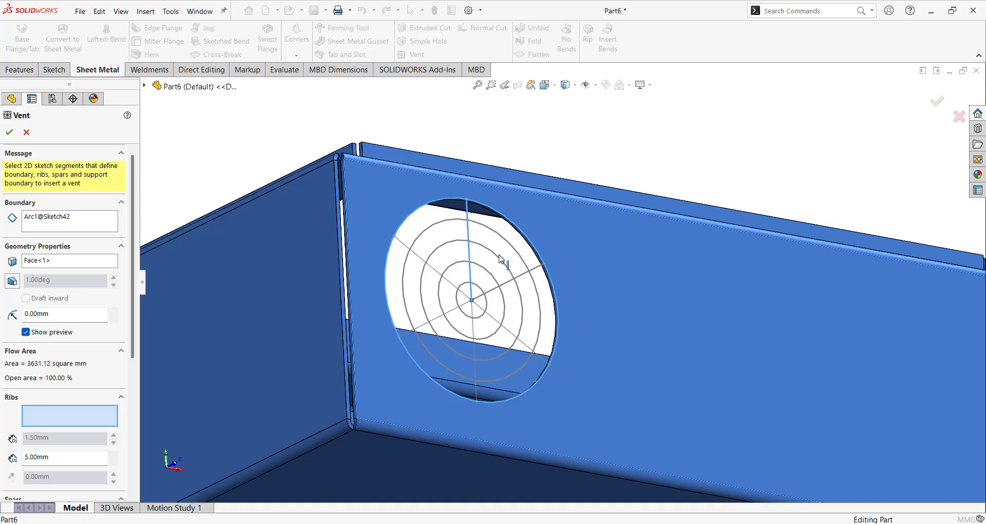
Add the remaining radial lines as vent ribs and set the rib width to 2 mm.
left_click(518, 337)
left_click(474, 360)
left_click(434, 319)
left_click(431, 267)
left_click_drag(133, 358, 134, 424)
left_click_drag(61, 344, 2, 346)
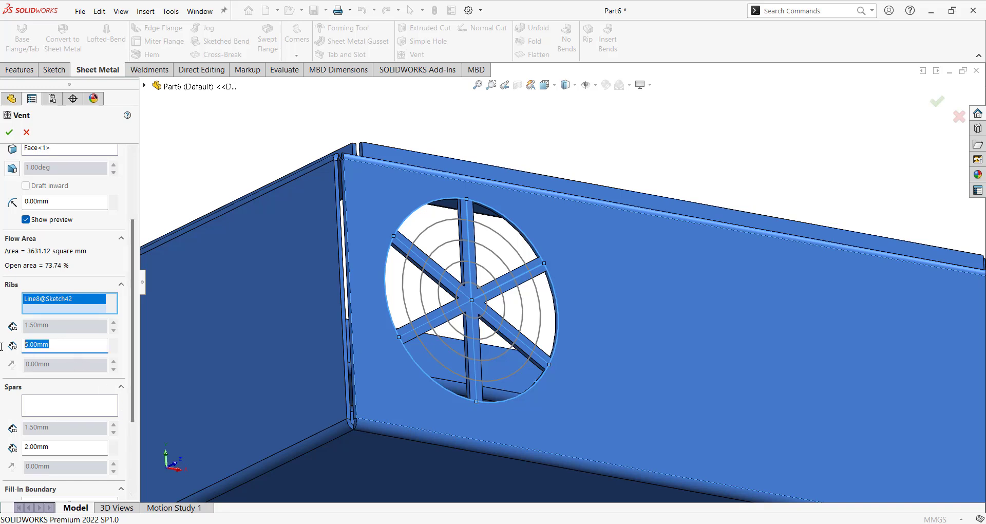
type("2")
Use the two inner rings as spars, remove Arc5 from spars, and make Arc5 the fill-in boundary.
left_click(57, 406)
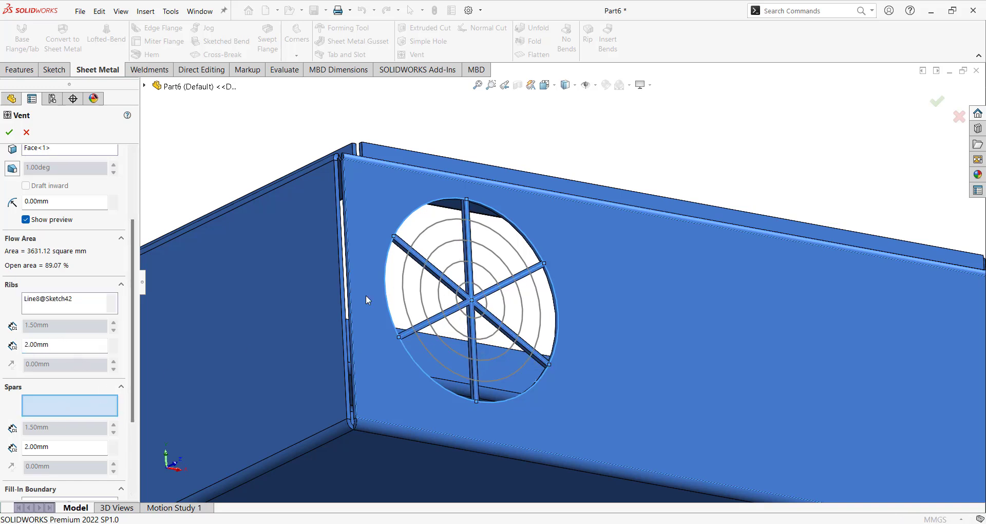
left_click(441, 253)
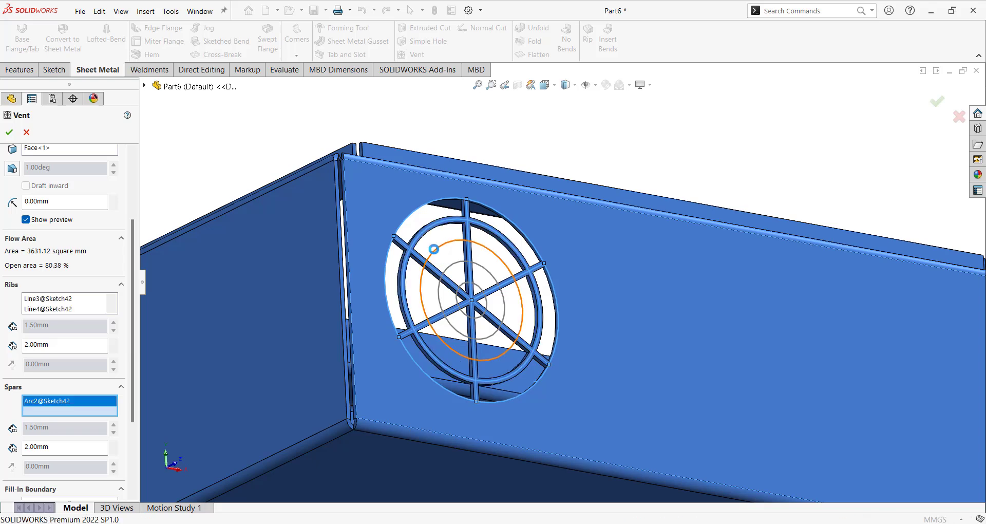
left_click(448, 276)
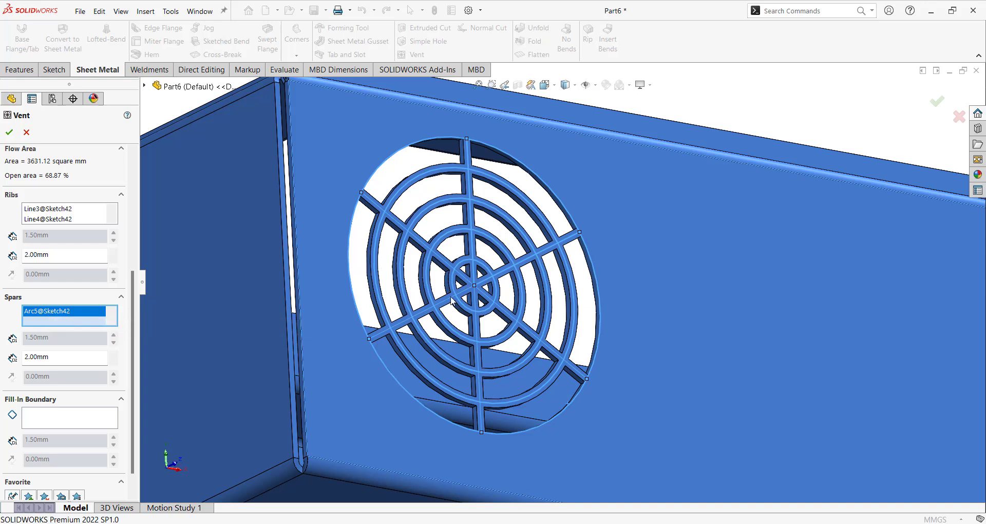
right_click(23, 320)
left_click(66, 331)
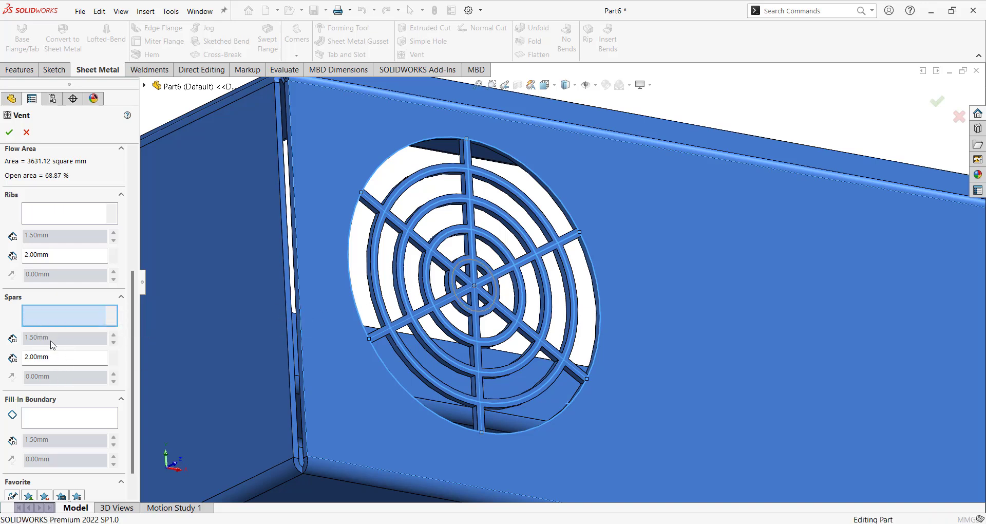
left_click(64, 425)
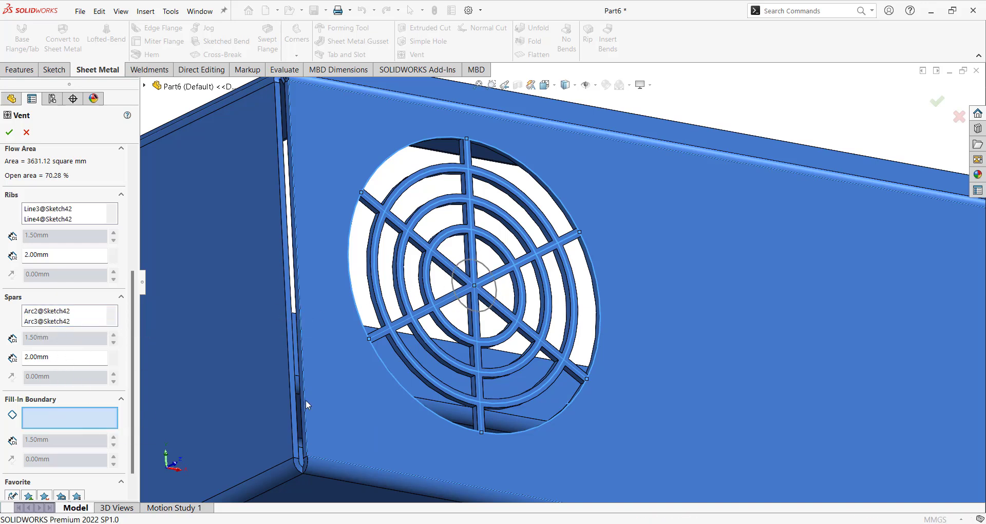
left_click(465, 268)
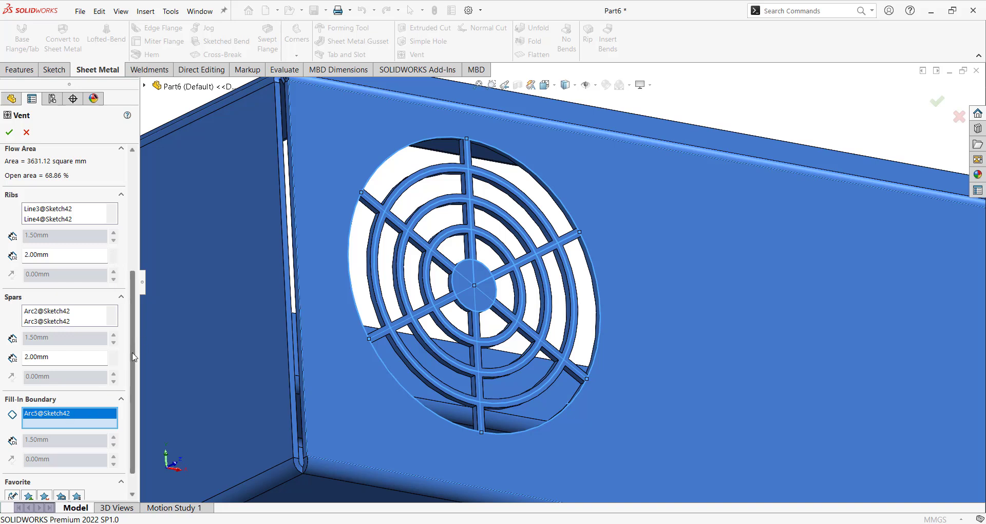
scroll(134, 356, "up", 3)
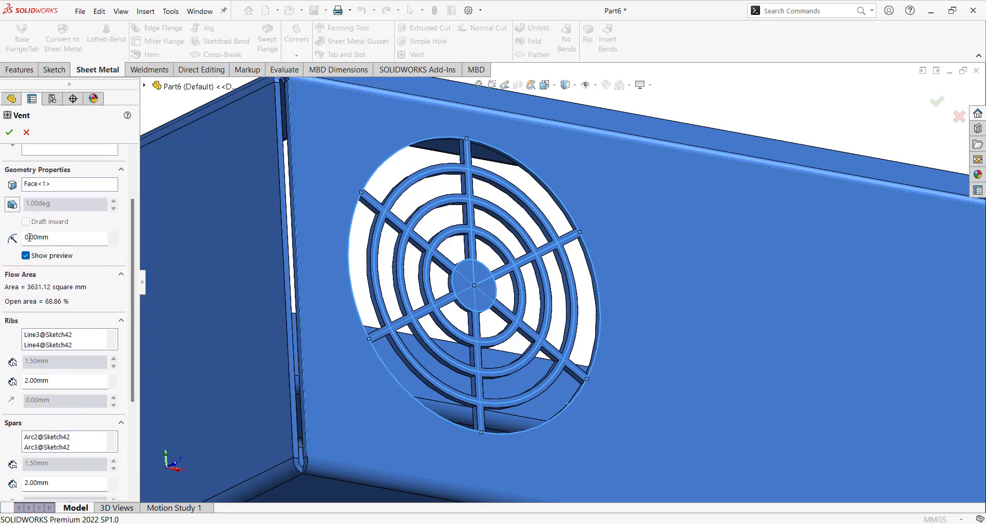
scroll(62, 247, "up", 2)
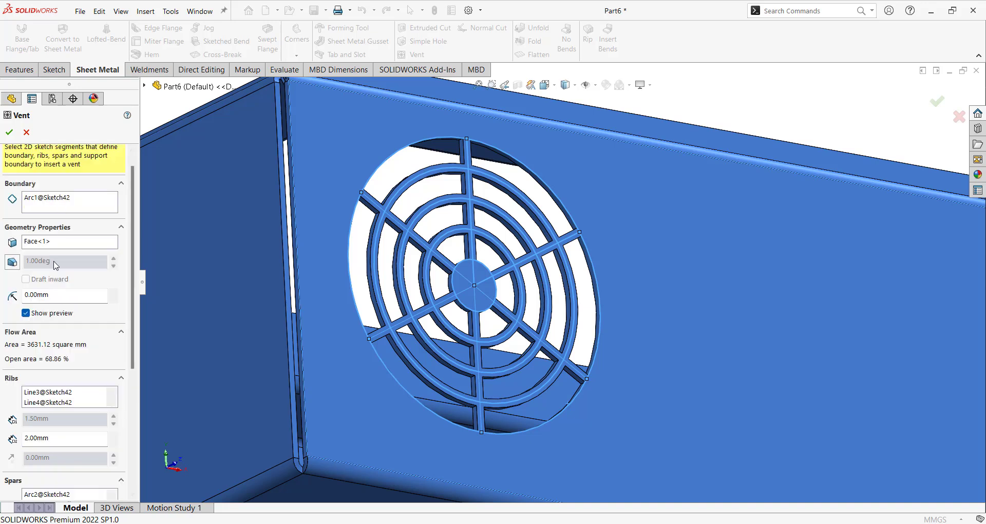
Set the vent fillet radius to 0.5 mm and accept to create Vent1.
left_click(54, 296)
type("0.5")
scroll(528, 229, "down", 10)
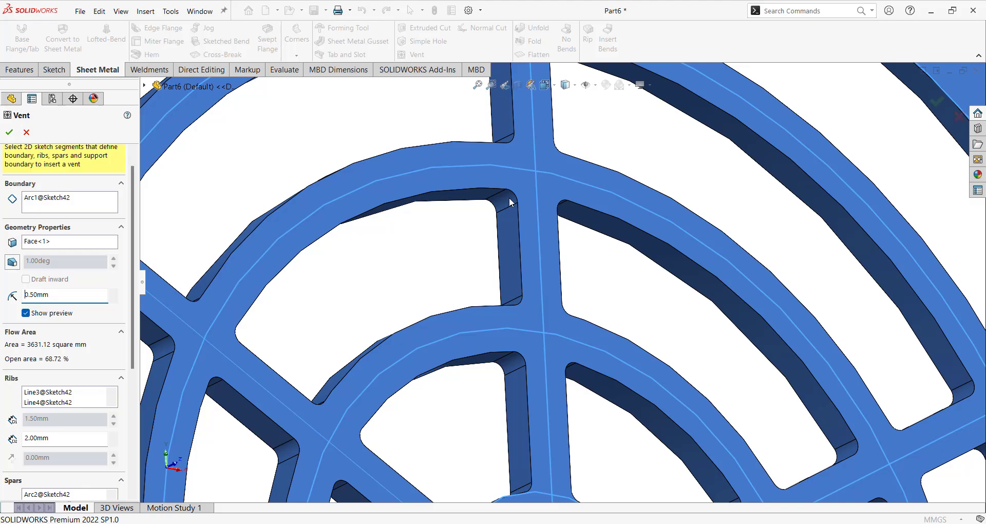
scroll(510, 197, "up", 10)
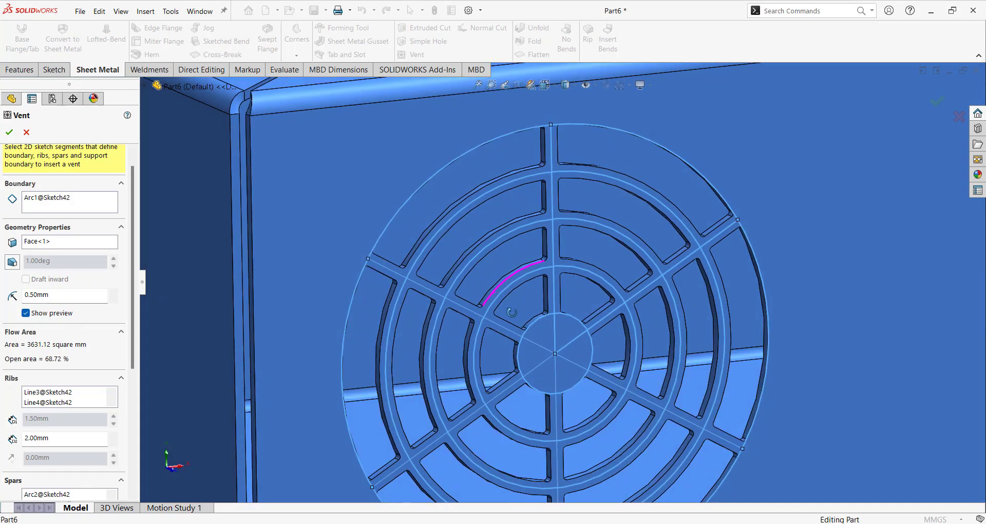
middle_click_drag(512, 312, 448, 289)
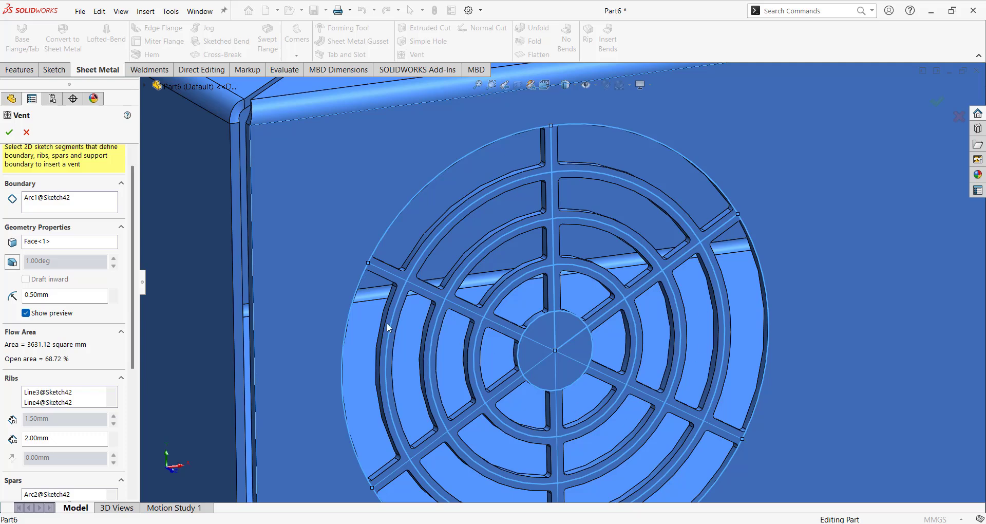
left_click(8, 133)
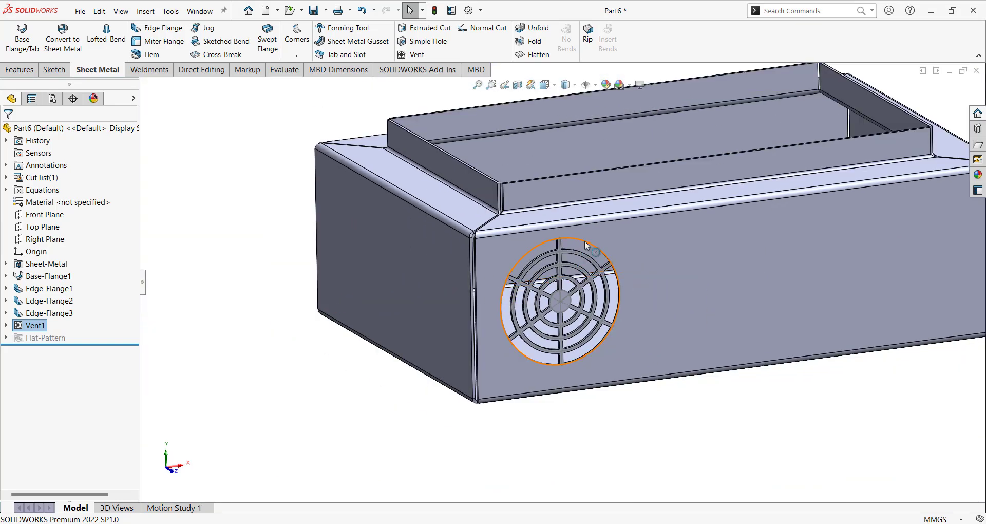
Hide the vent sketch and orbit the tray to inspect rim, collar and vent from several angles.
left_click(595, 246)
left_click(631, 212)
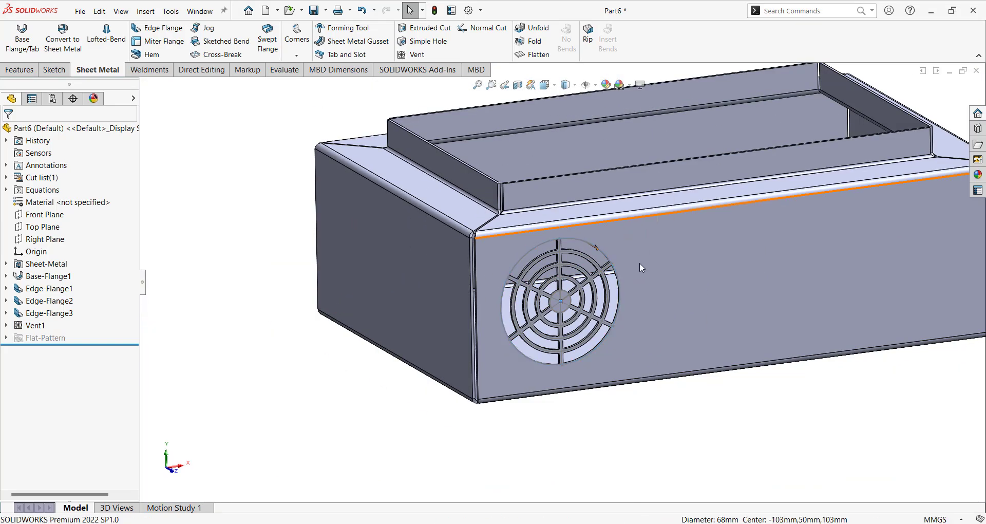
mouse_move(654, 433)
middle_mouse_down()
mouse_move(573, 378)
mouse_move(634, 352)
mouse_move(673, 360)
mouse_move(762, 322)
mouse_move(850, 321)
mouse_move(887, 379)
mouse_move(641, 251)
mouse_move(588, 289)
mouse_move(535, 200)
middle_mouse_up()
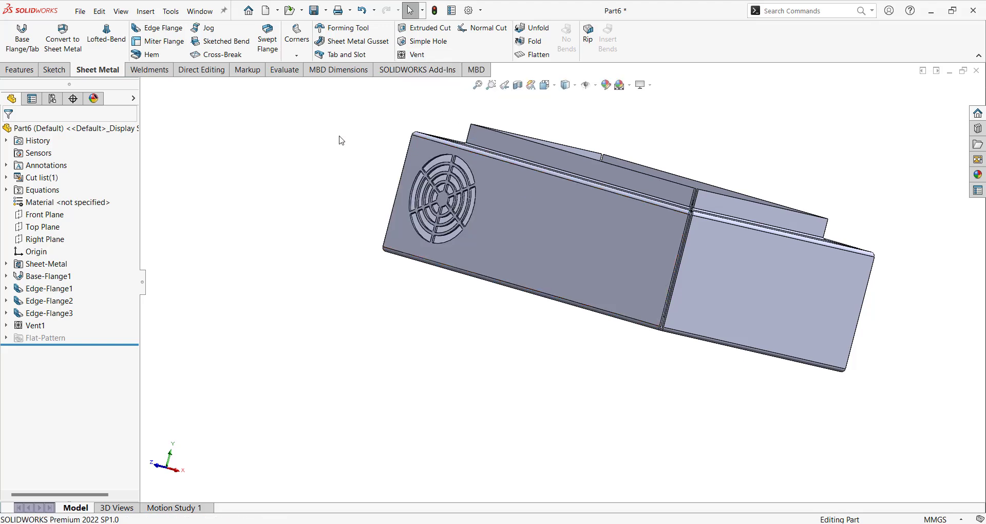
middle_click_drag(381, 209, 537, 463)
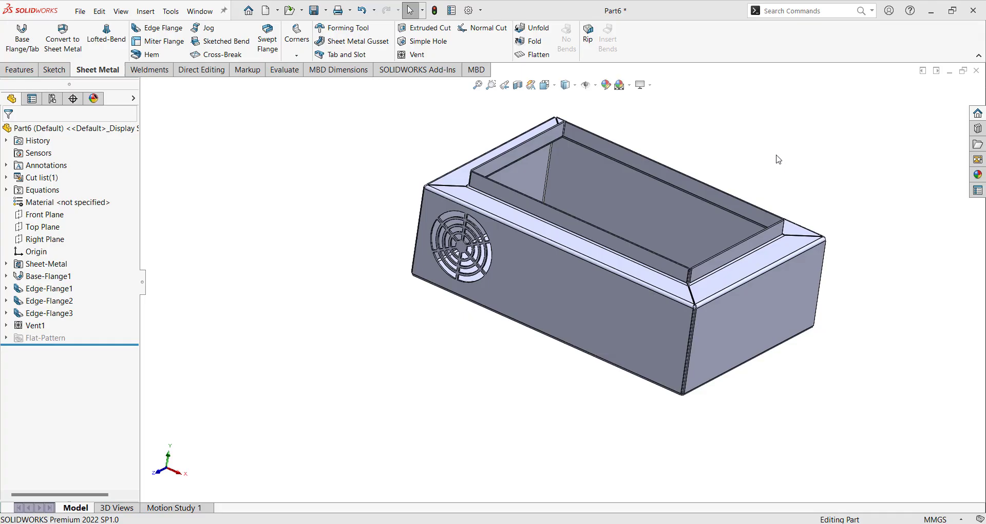
middle_click_drag(775, 156, 795, 158)
scroll(750, 149, "down", 4)
scroll(749, 149, "up", 4)
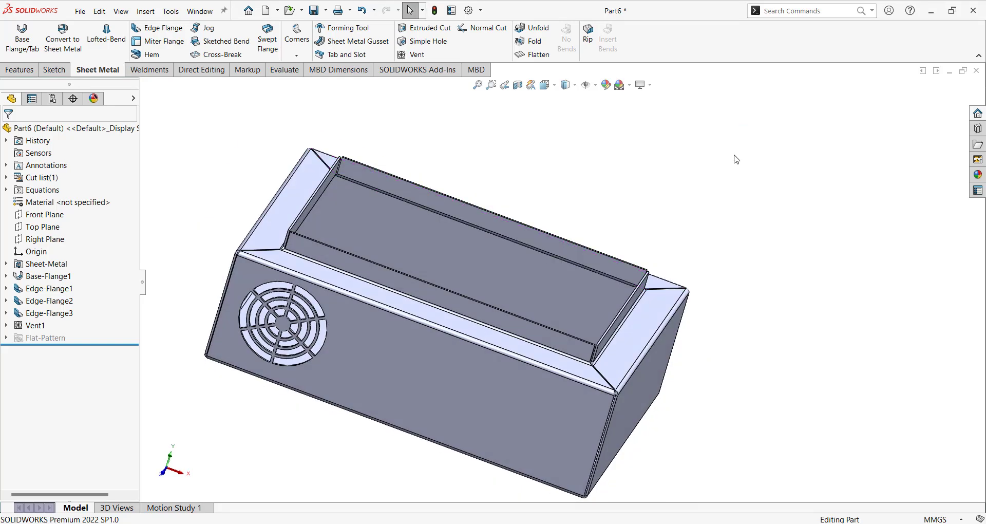
middle_click_drag(736, 156, 686, 221)
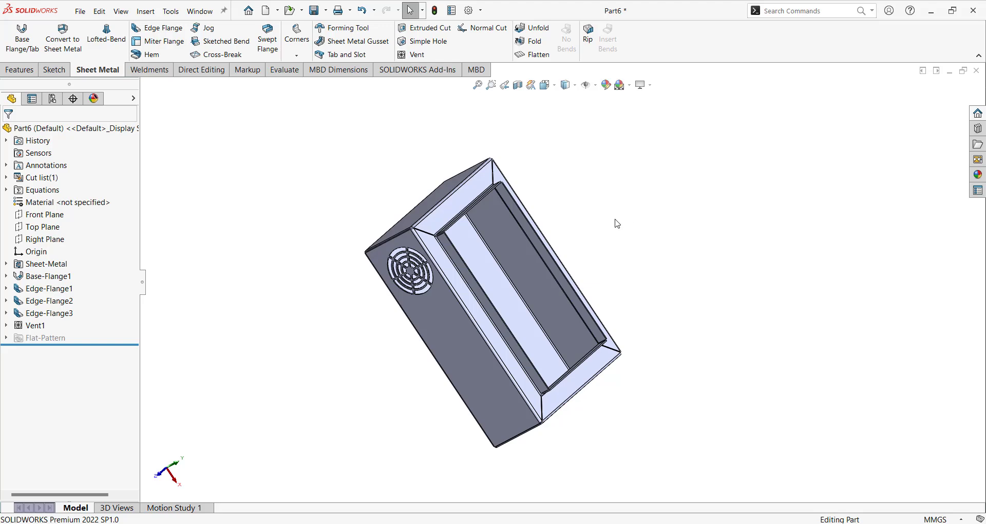
middle_click_drag(617, 224, 553, 181)
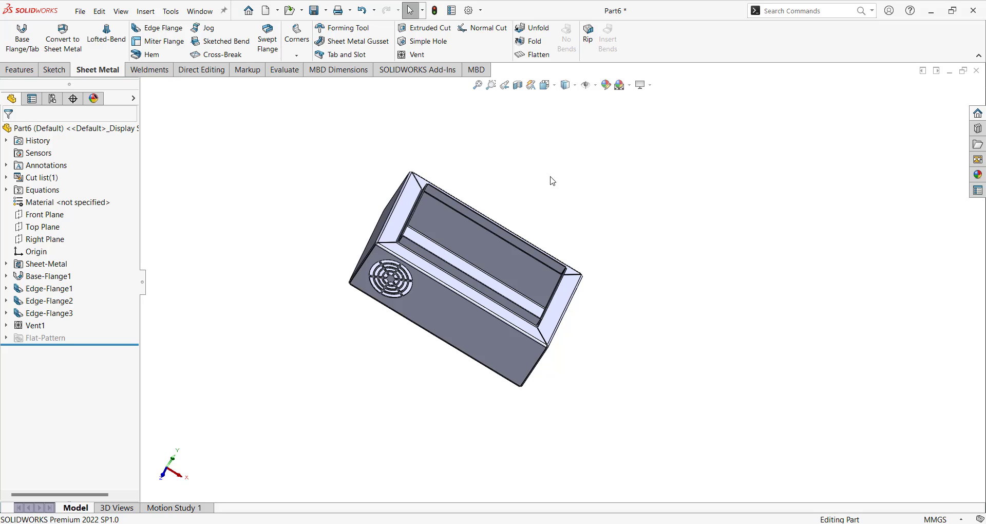